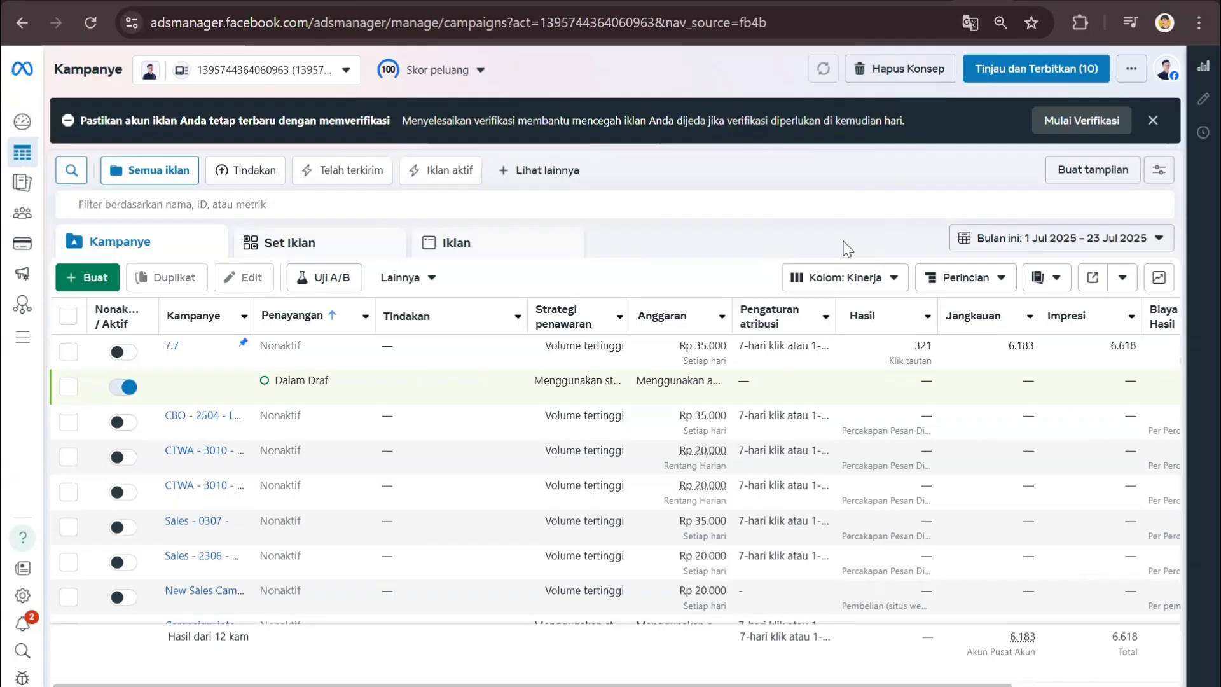
Step: Switch the campaign table to the Pengiriman column preset and narrow the Kampanye column
left_click(858, 280)
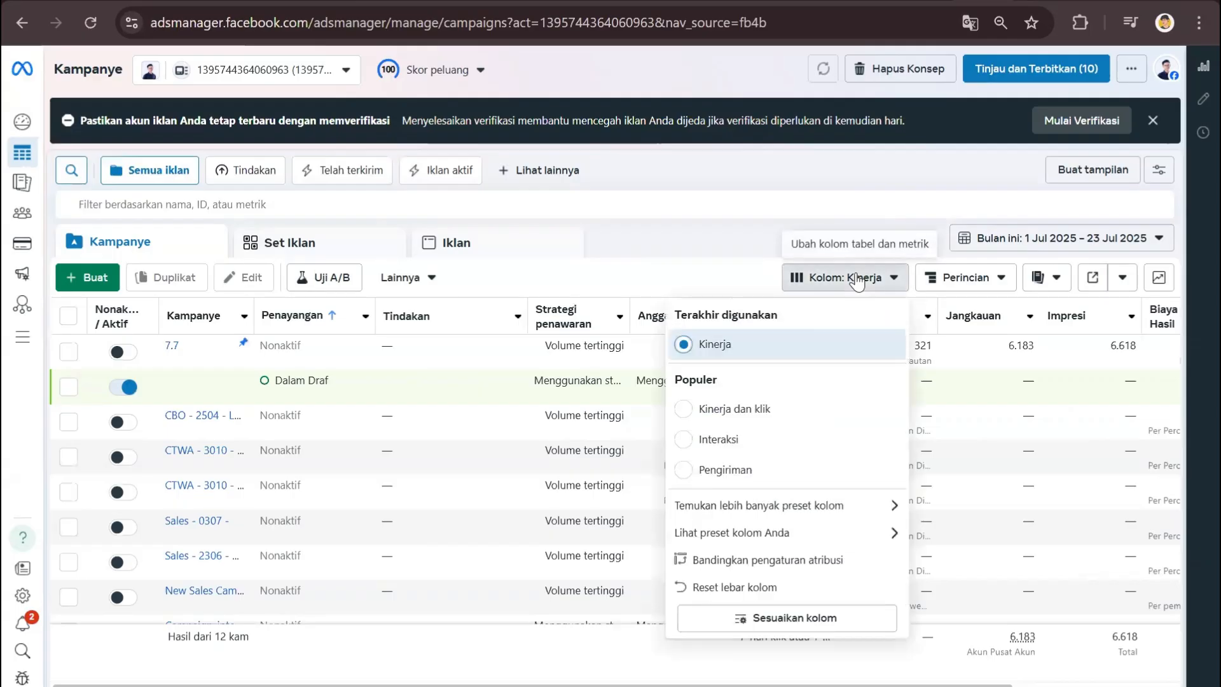
left_click(792, 471)
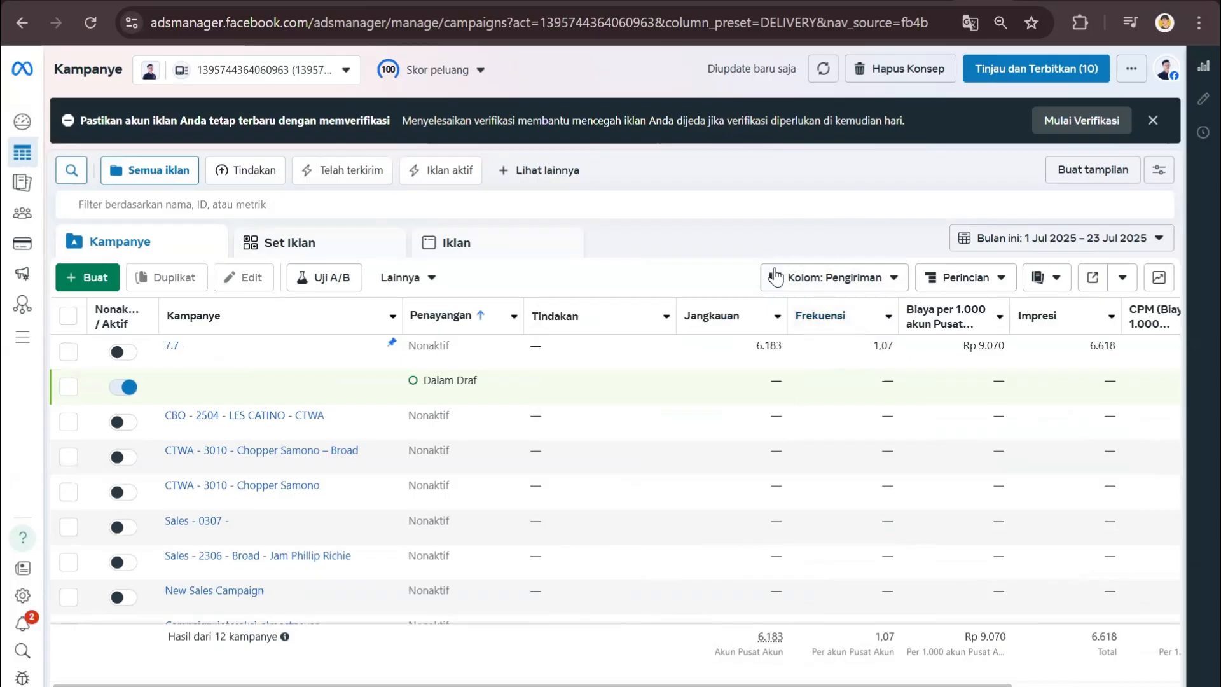
mouse_move(842, 320)
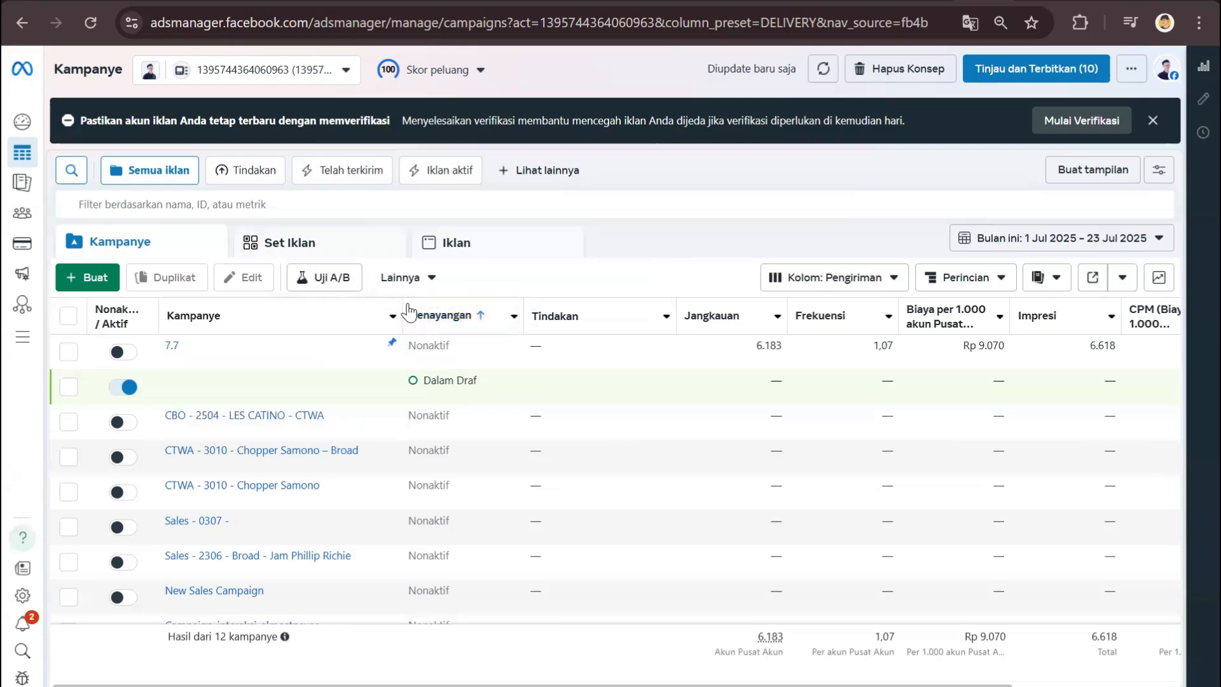
left_click_drag(405, 312, 268, 301)
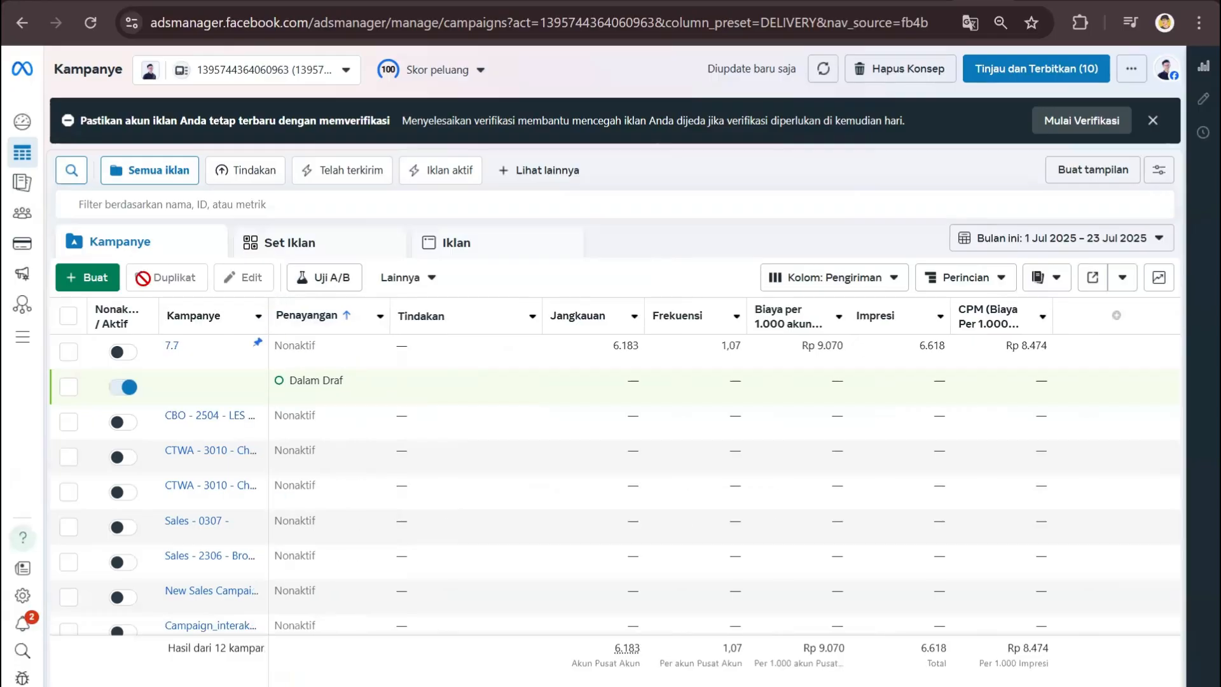
Step: Start a new campaign, look through the objectives from Kesadaran to Promosi aplikasi, and create it with the Penjualan objective
left_click(103, 278)
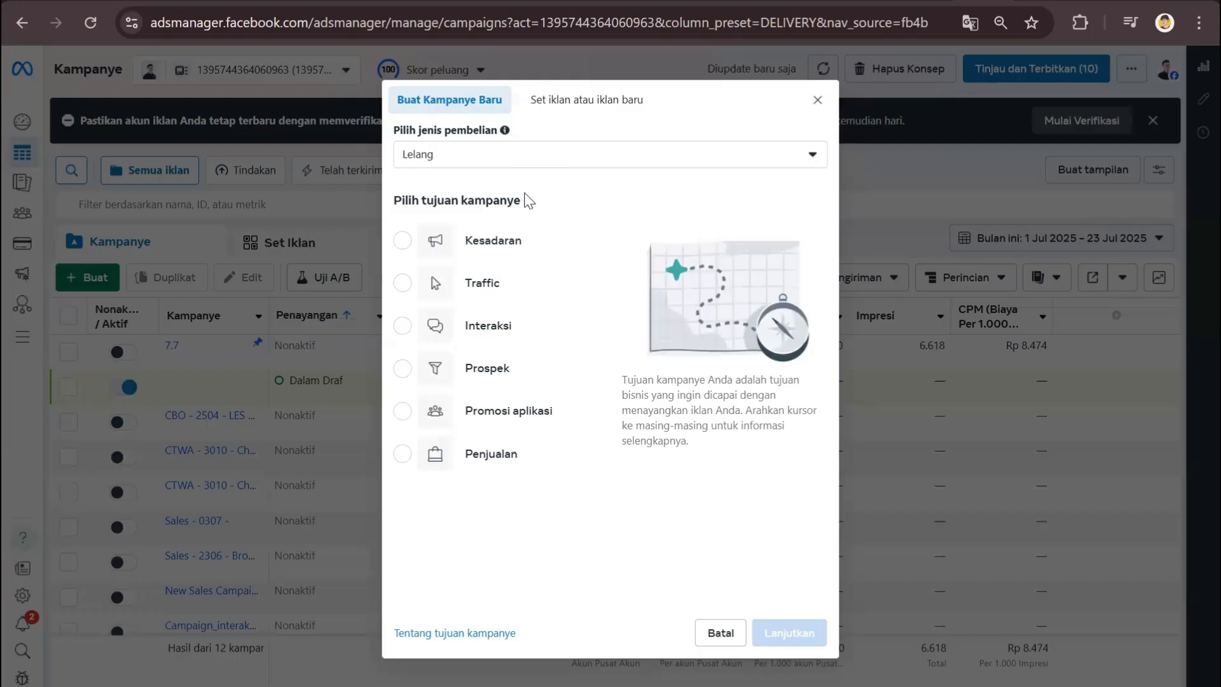
left_click(530, 246)
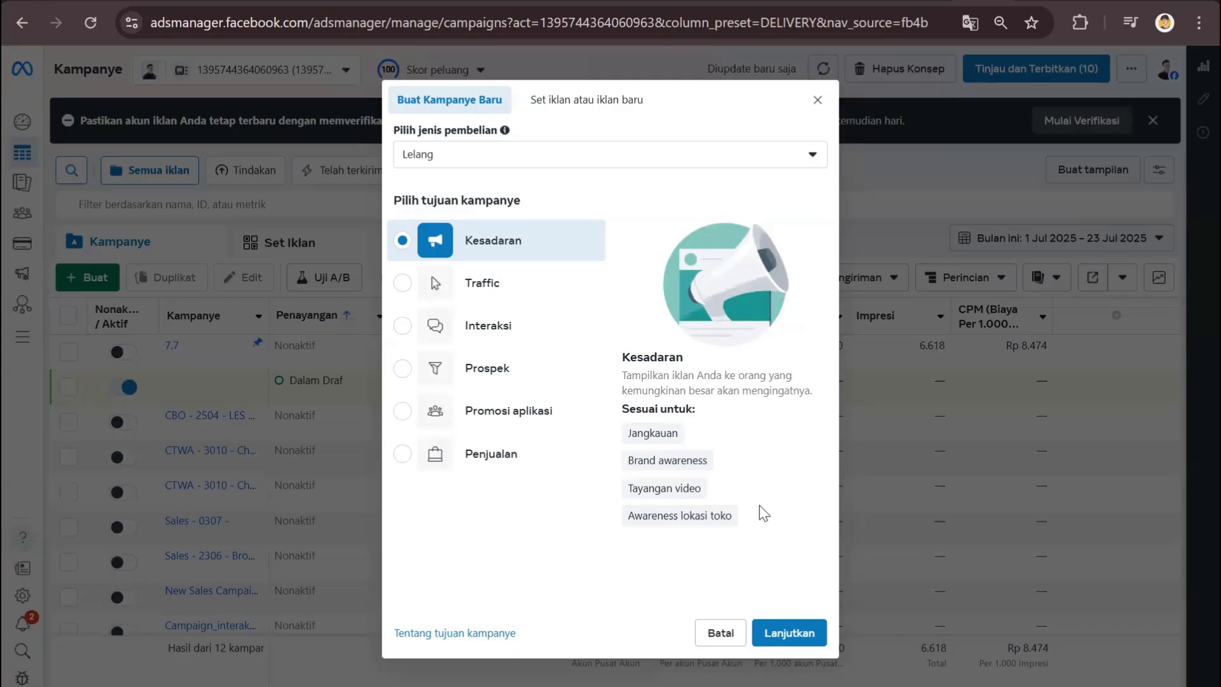
left_click(600, 280)
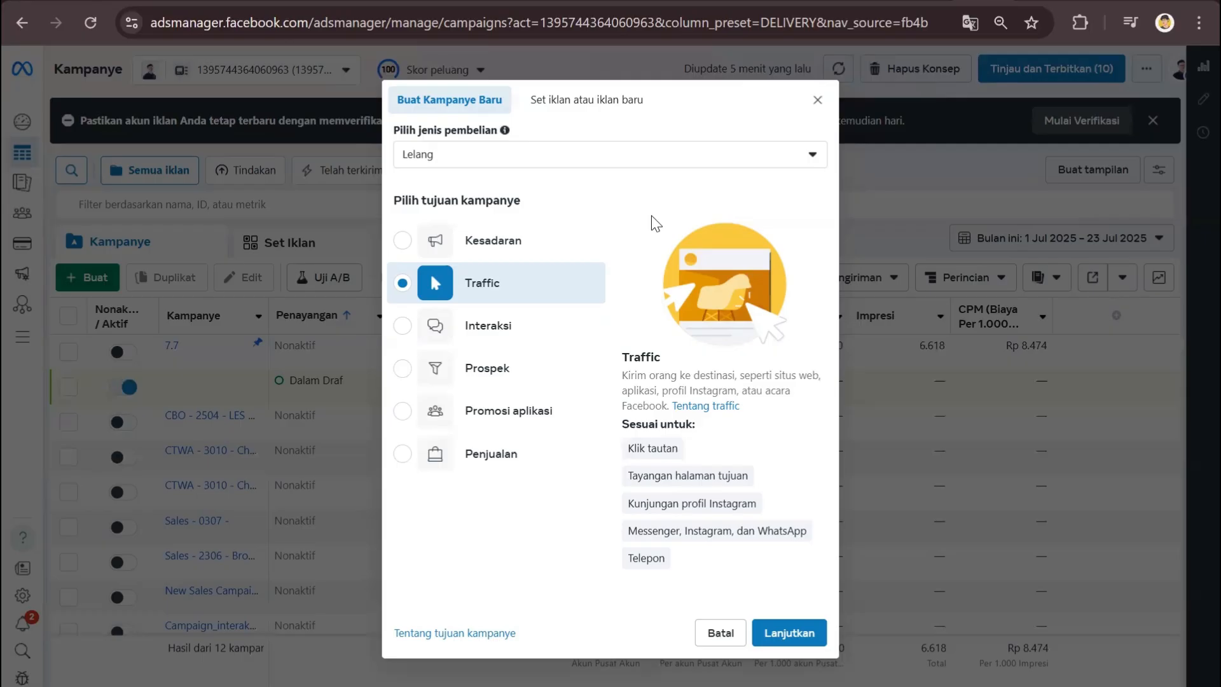
left_click(580, 322)
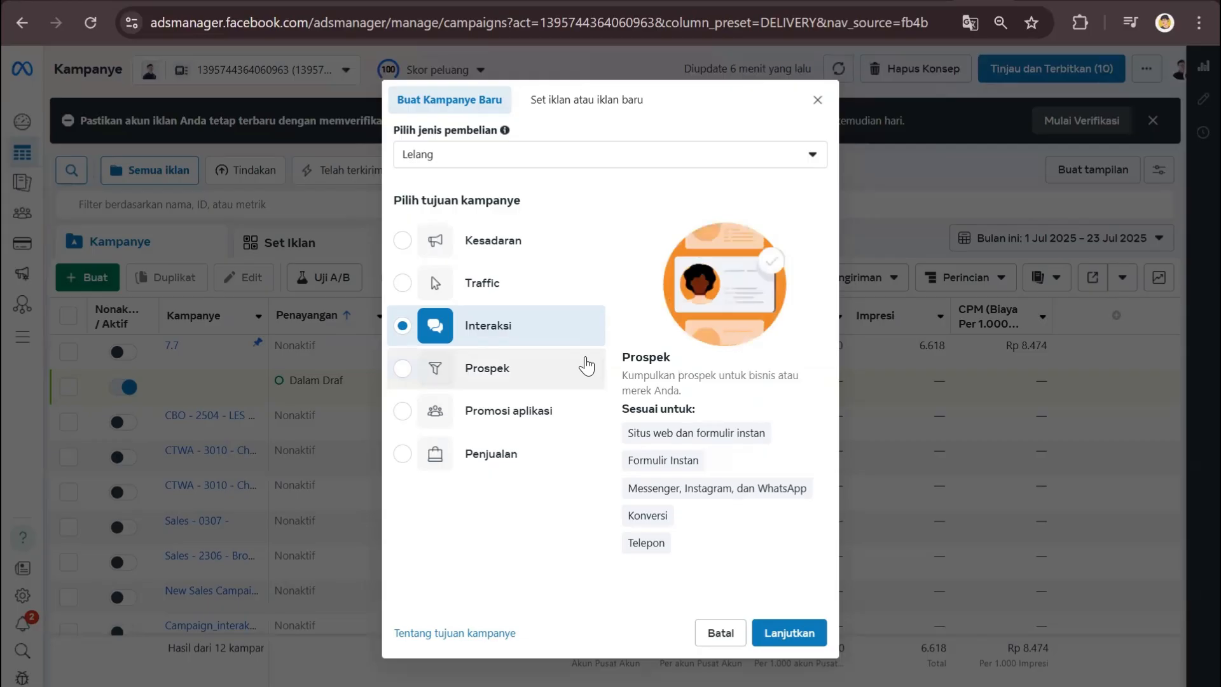
left_click(587, 366)
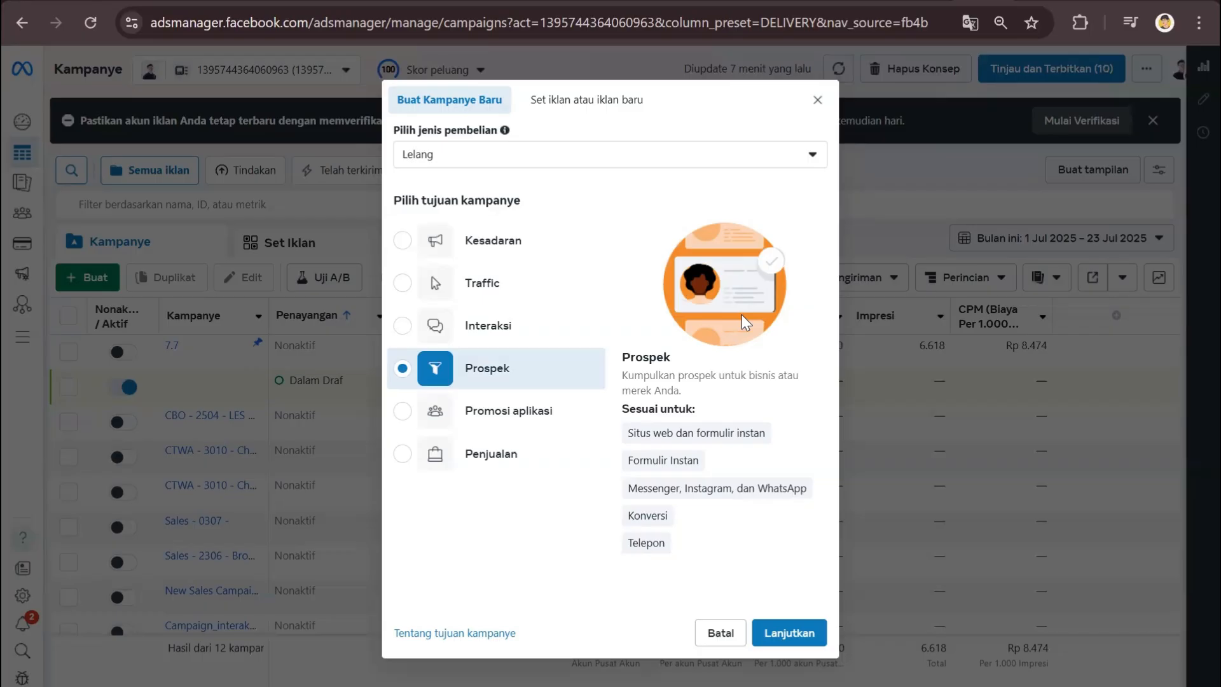
left_click(590, 415)
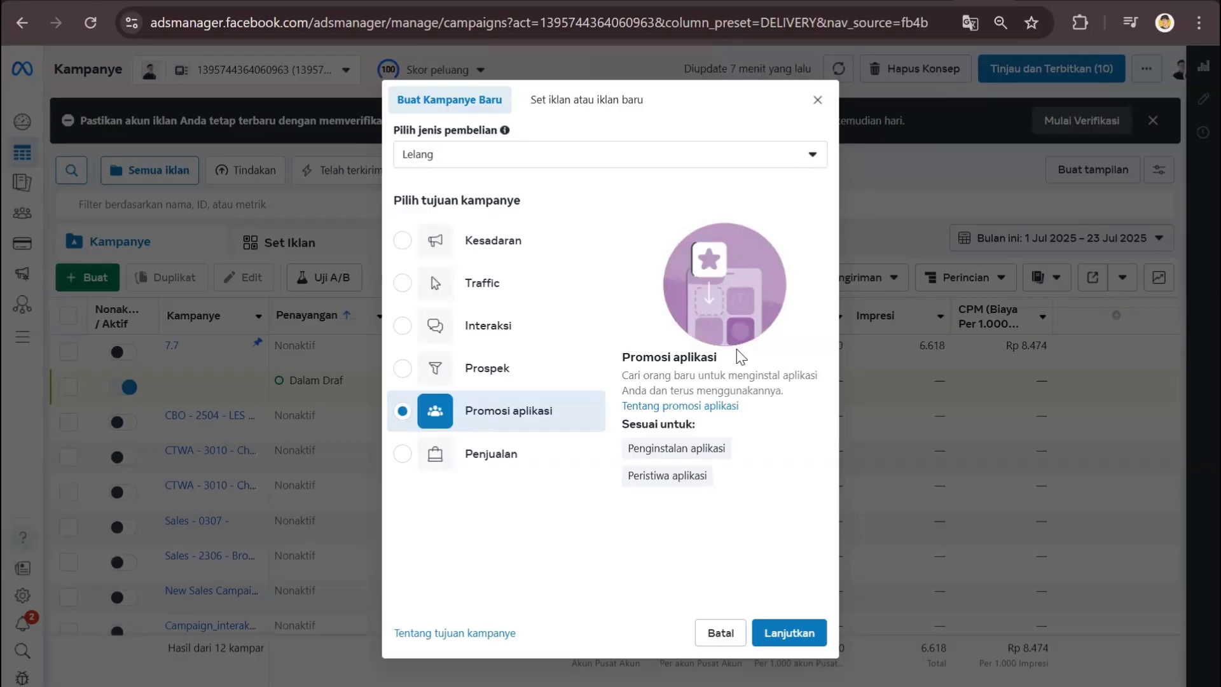
left_click(581, 456)
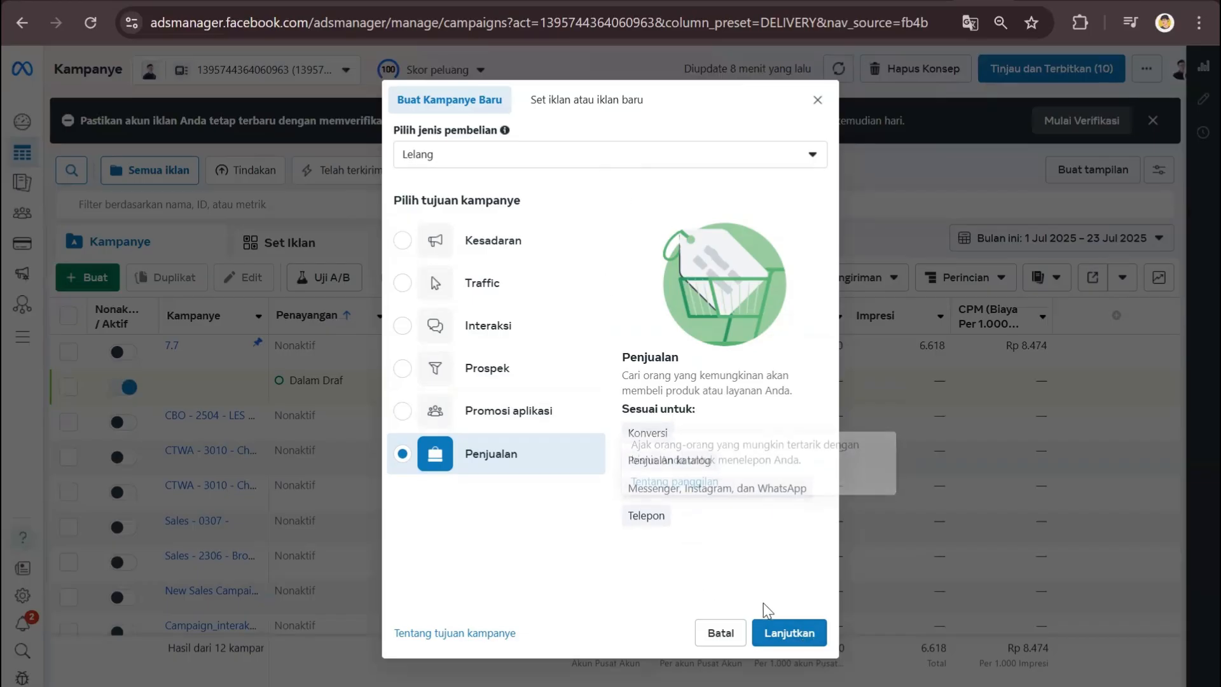
left_click(784, 629)
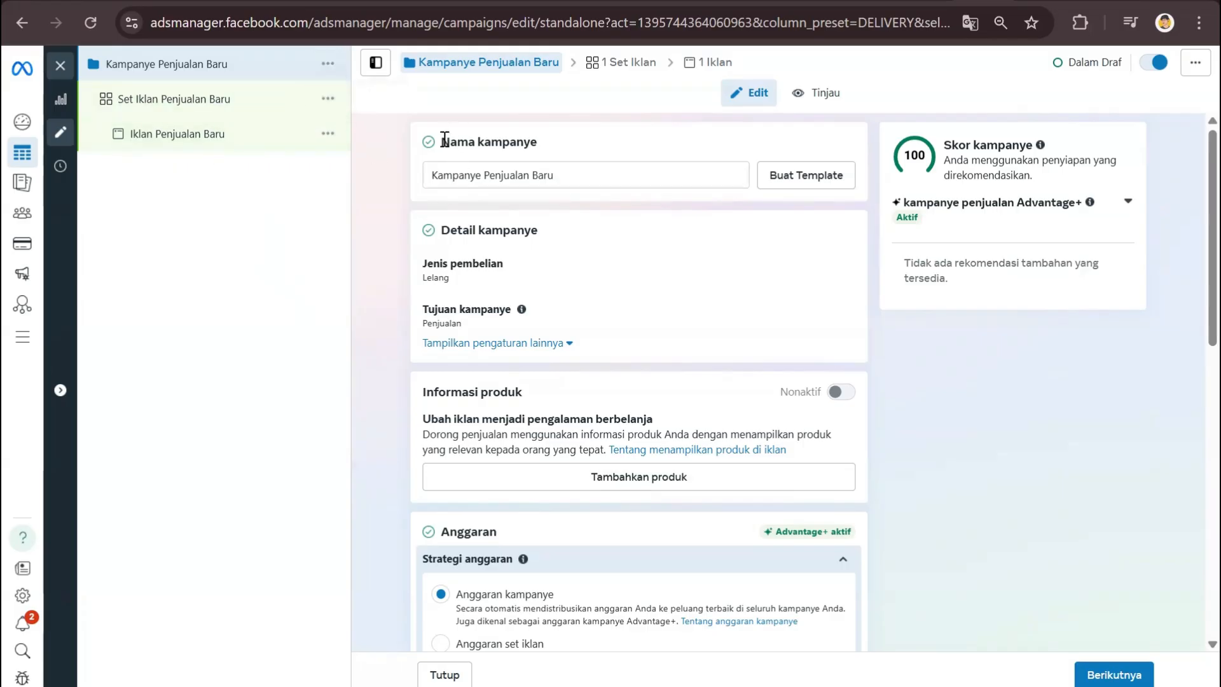
Step: Rename the new campaign as "Penjualan - 2307 - Baju Muslim Anak"
left_click_drag(442, 139, 568, 152)
triple_click(560, 173)
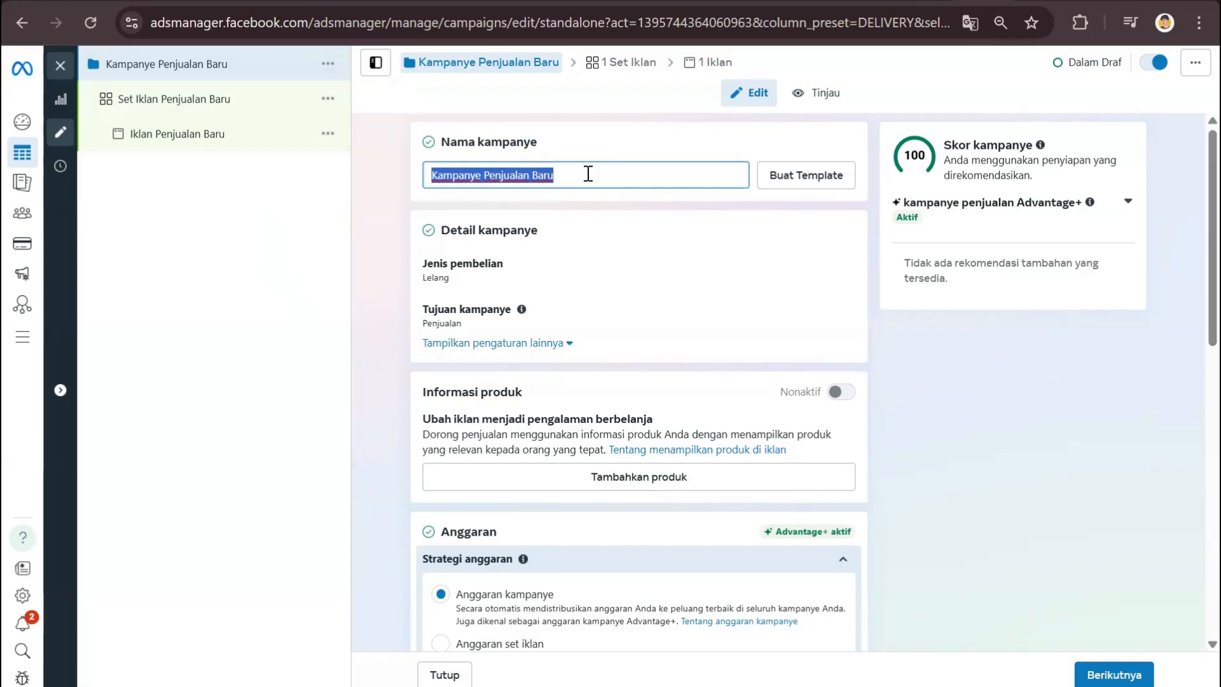
type("Penjualan")
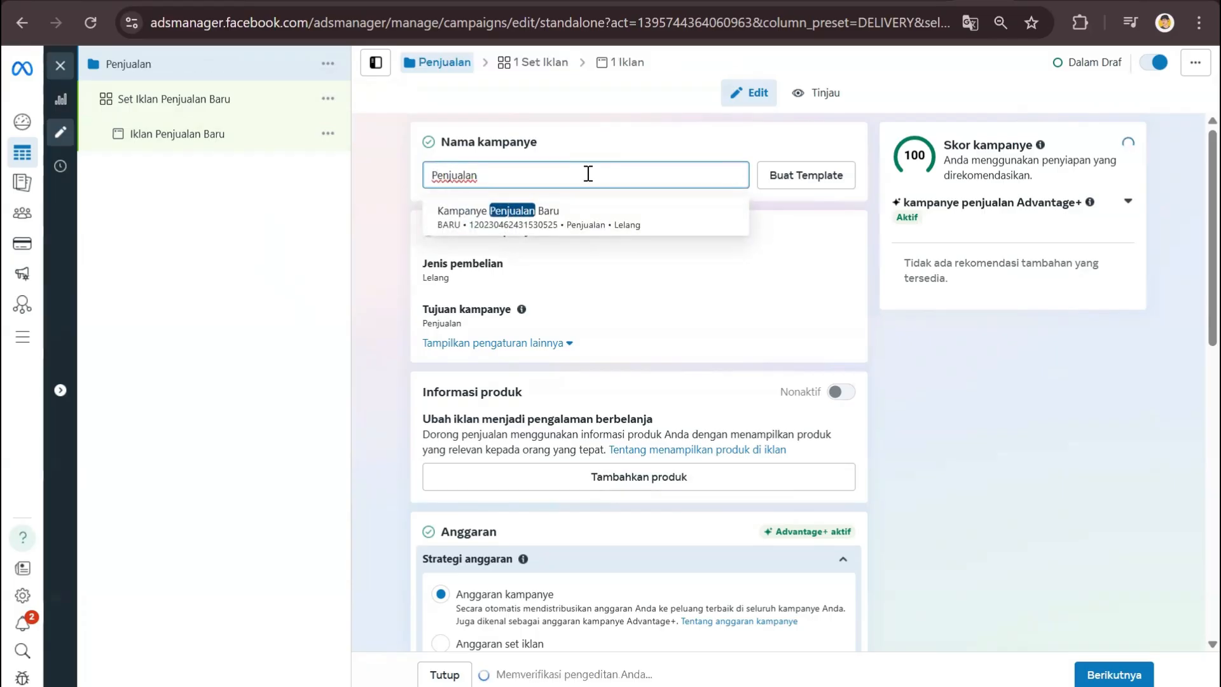
type(" - ")
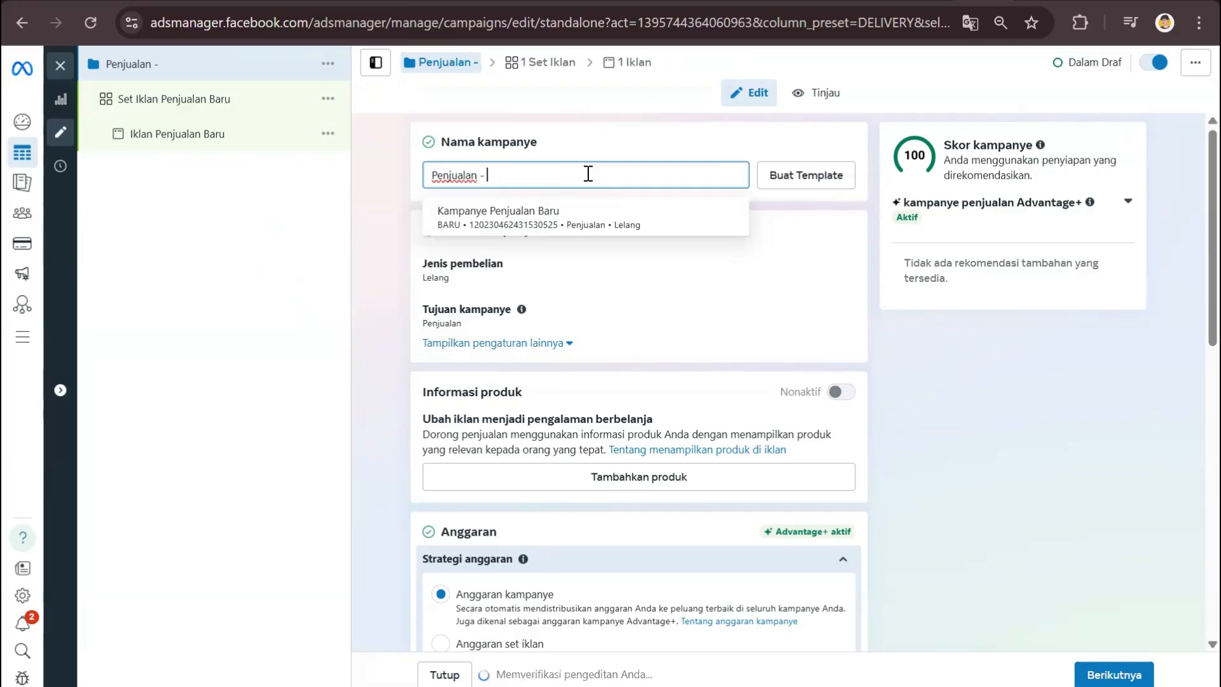
type("23")
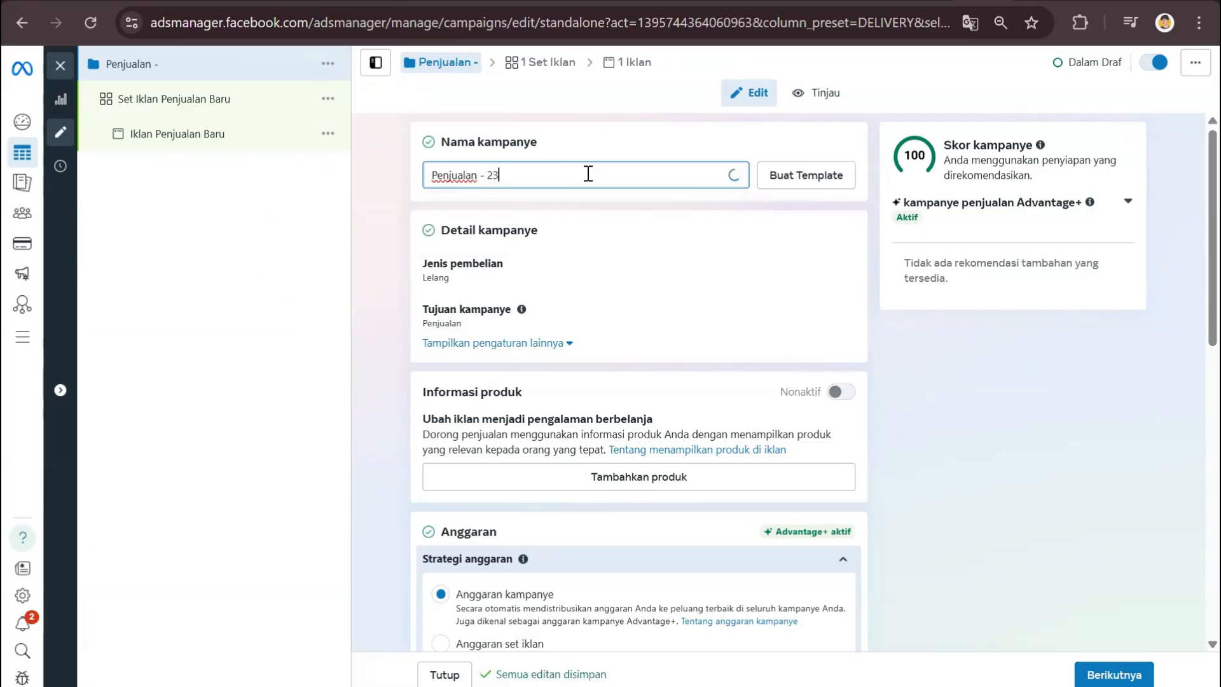
type("07 -")
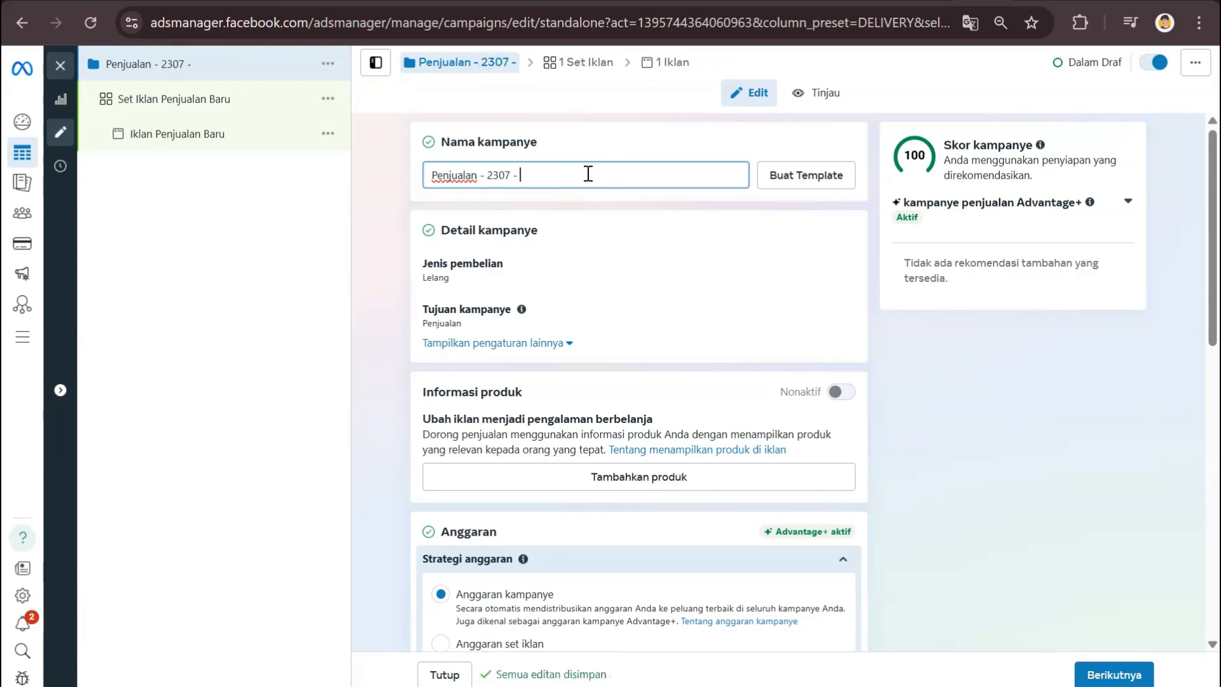
type(" Baju")
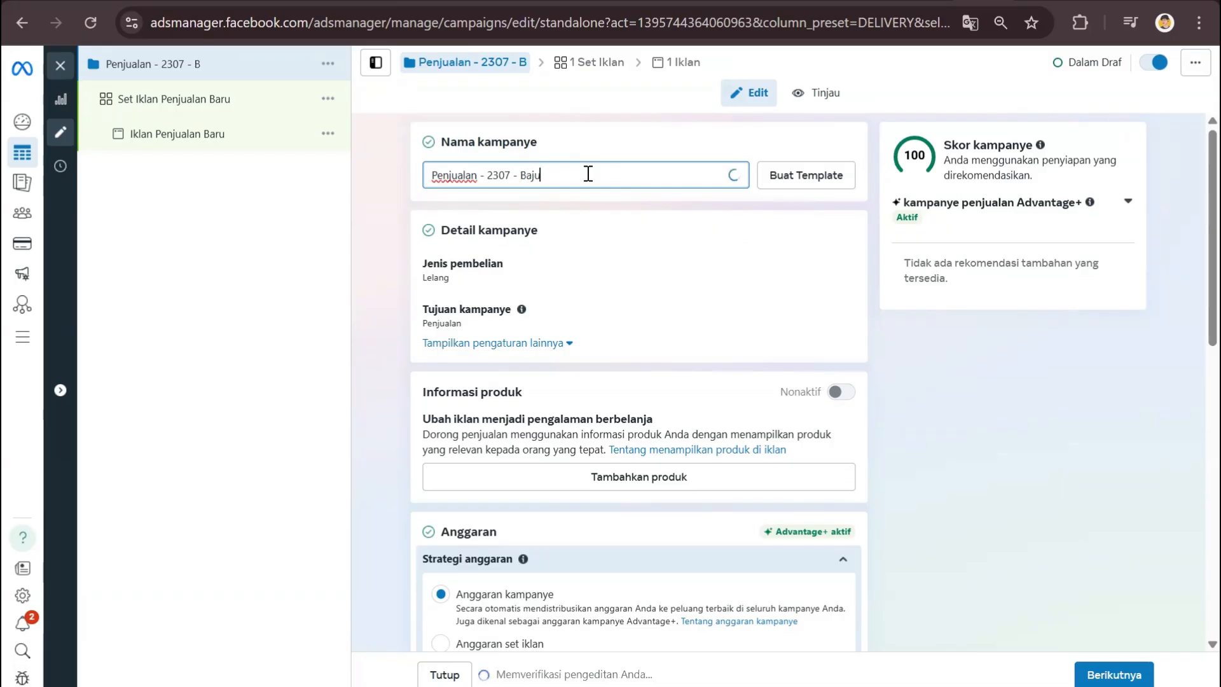
type(" Muslim Anak")
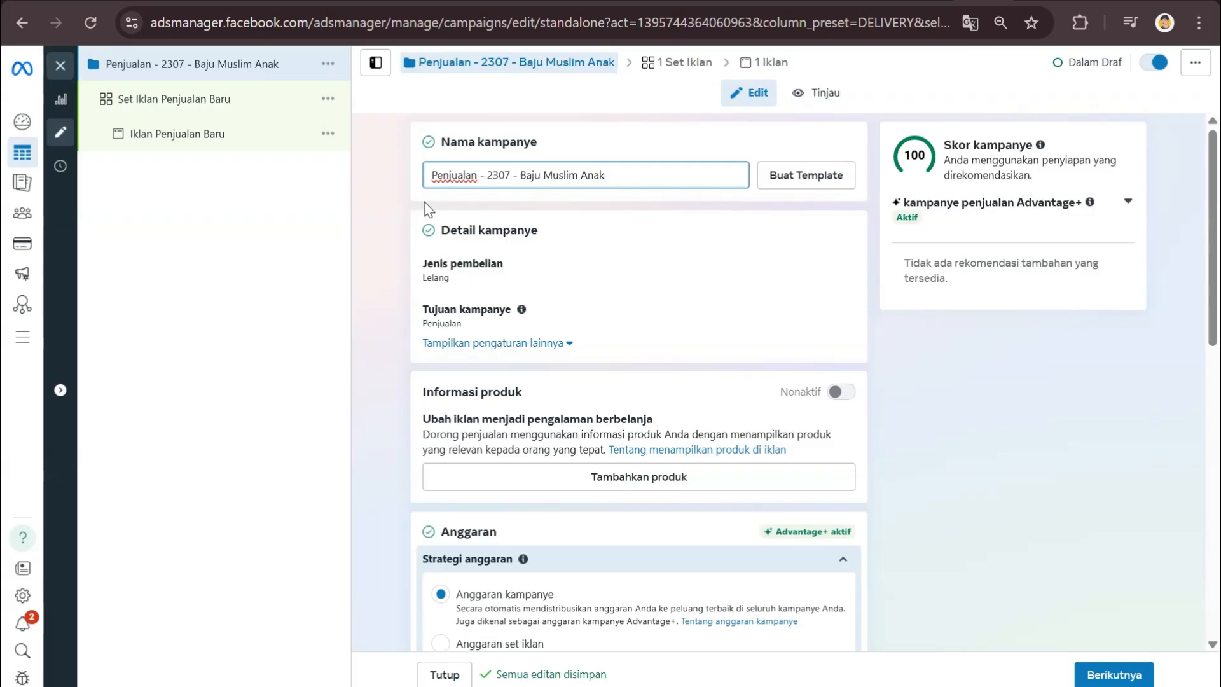
Step: Review the parts of the campaign name, the Detail kampanye section and the Informasi produk section
double_click(464, 177)
left_click(463, 176)
left_click_drag(431, 176, 482, 181)
double_click(500, 176)
triple_click(537, 178)
left_click(536, 177)
left_click(586, 237)
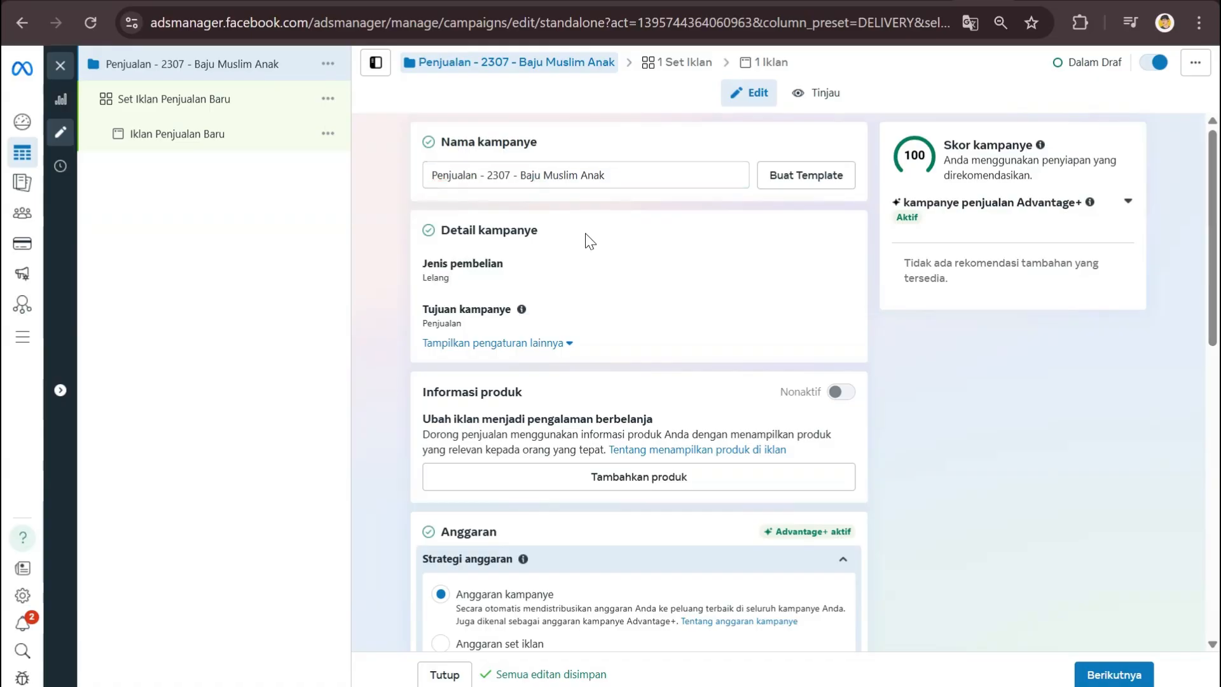
triple_click(537, 232)
left_click(537, 247)
triple_click(519, 393)
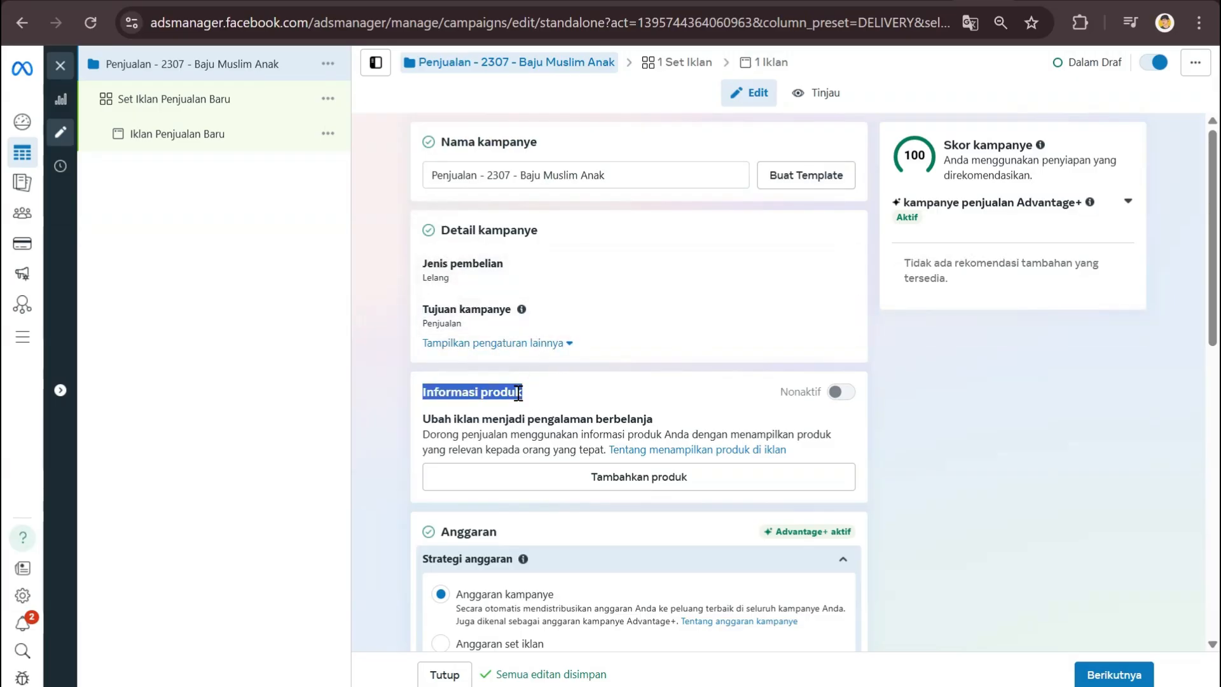
left_click(509, 391)
Step: Switch the budget strategy to Anggaran set iklan and return it to Anggaran kampanye
scroll(477, 341, "down", 2)
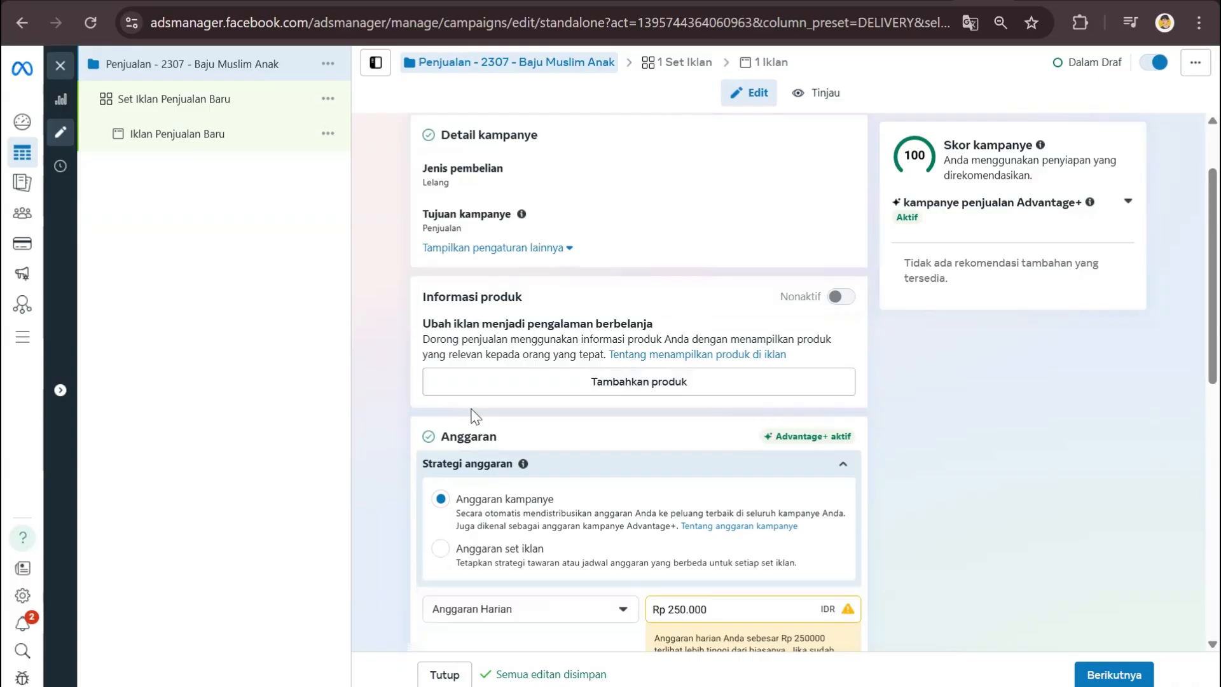
scroll(474, 417, "down", 4)
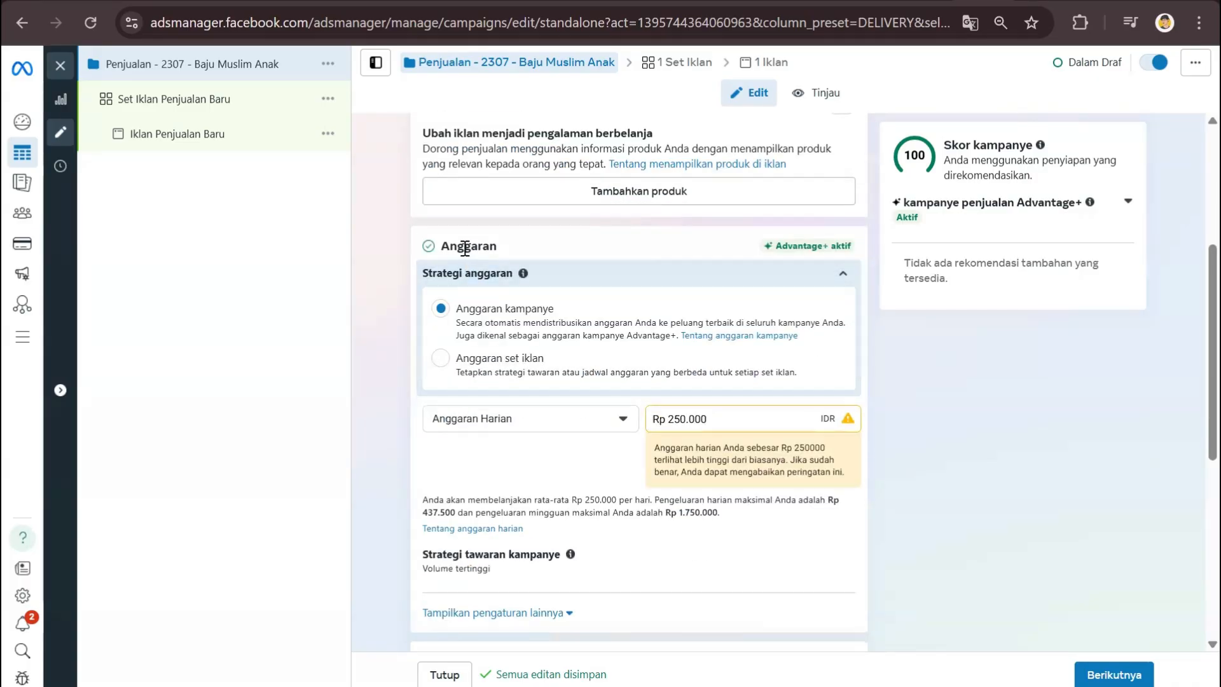
double_click(465, 248)
left_click(451, 248)
left_click(439, 360)
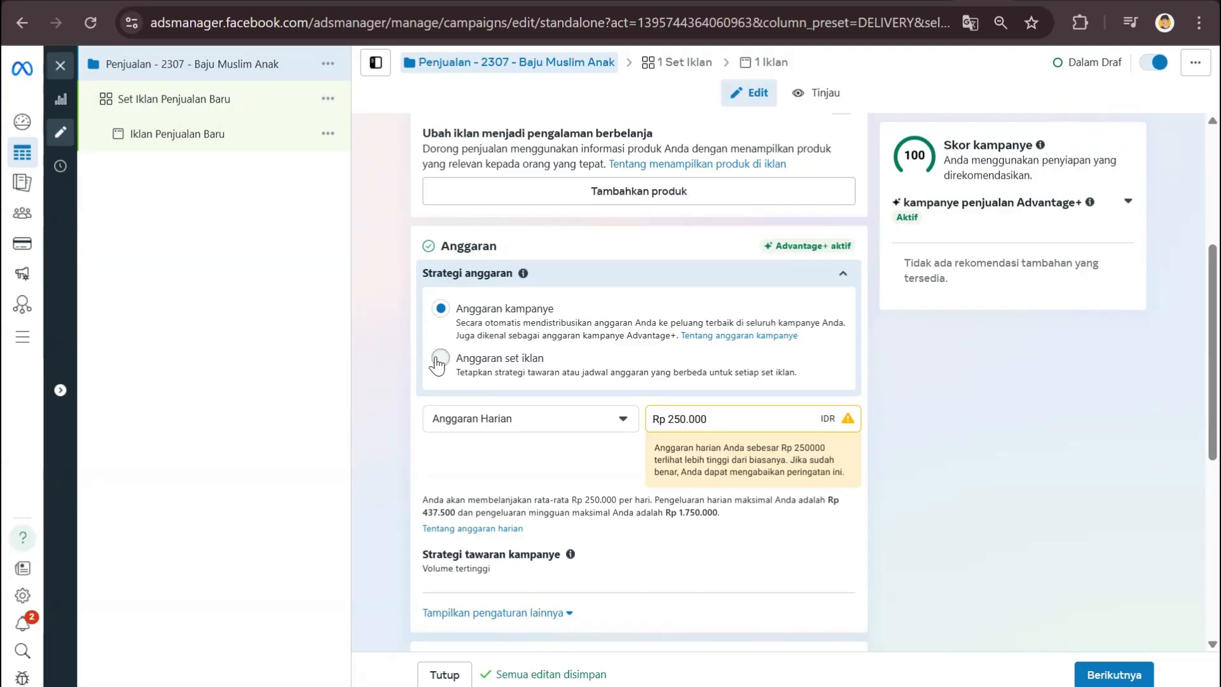
left_click(448, 321)
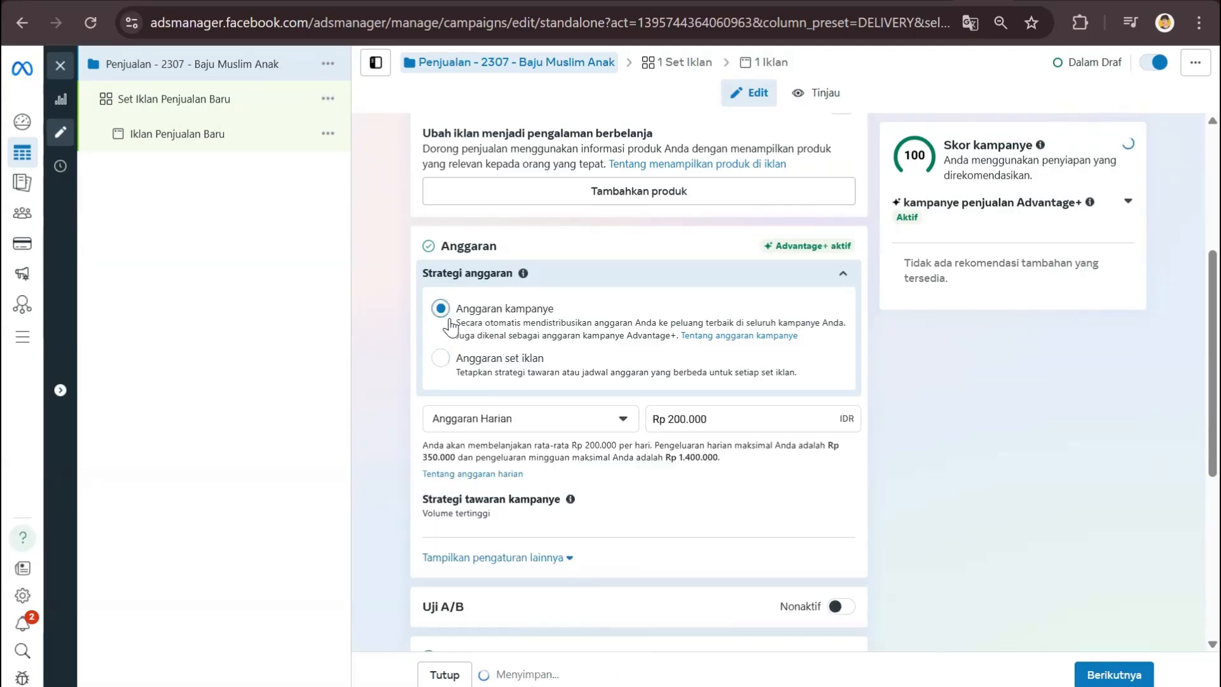
Step: Set the campaign budget to Rp 20.000 and check the budget type options, keeping Anggaran Harian
left_click(684, 420)
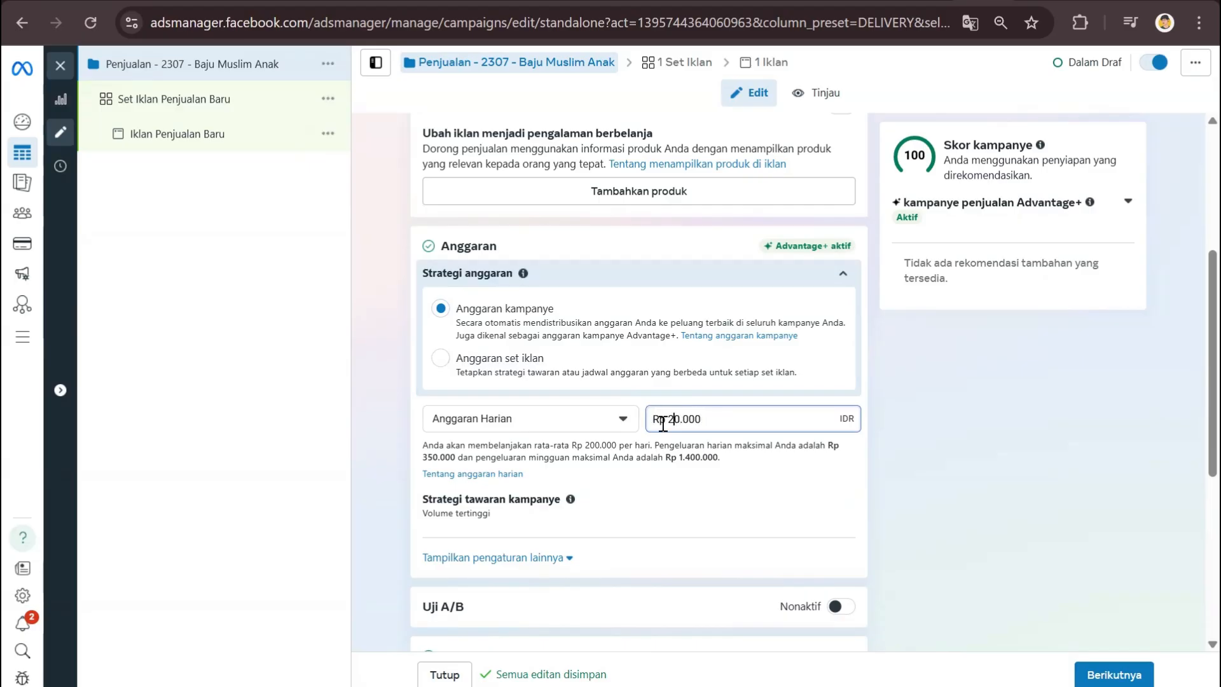
left_click(604, 423)
left_click(604, 422)
left_click(604, 422)
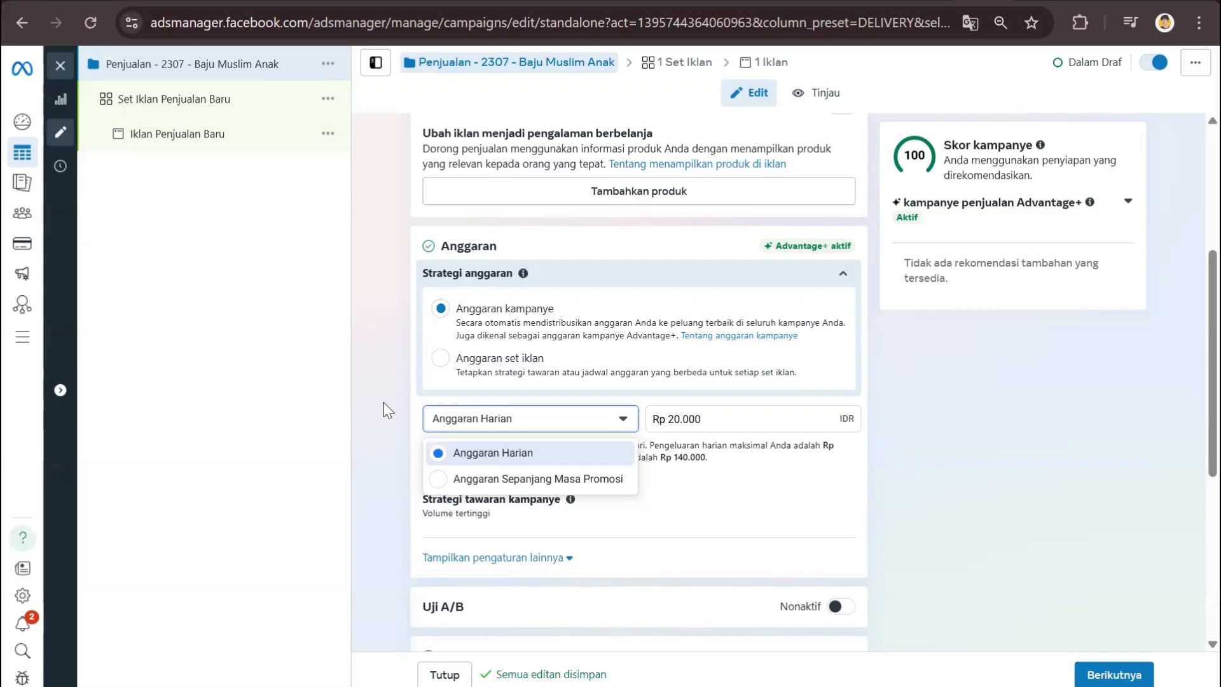
left_click(383, 402)
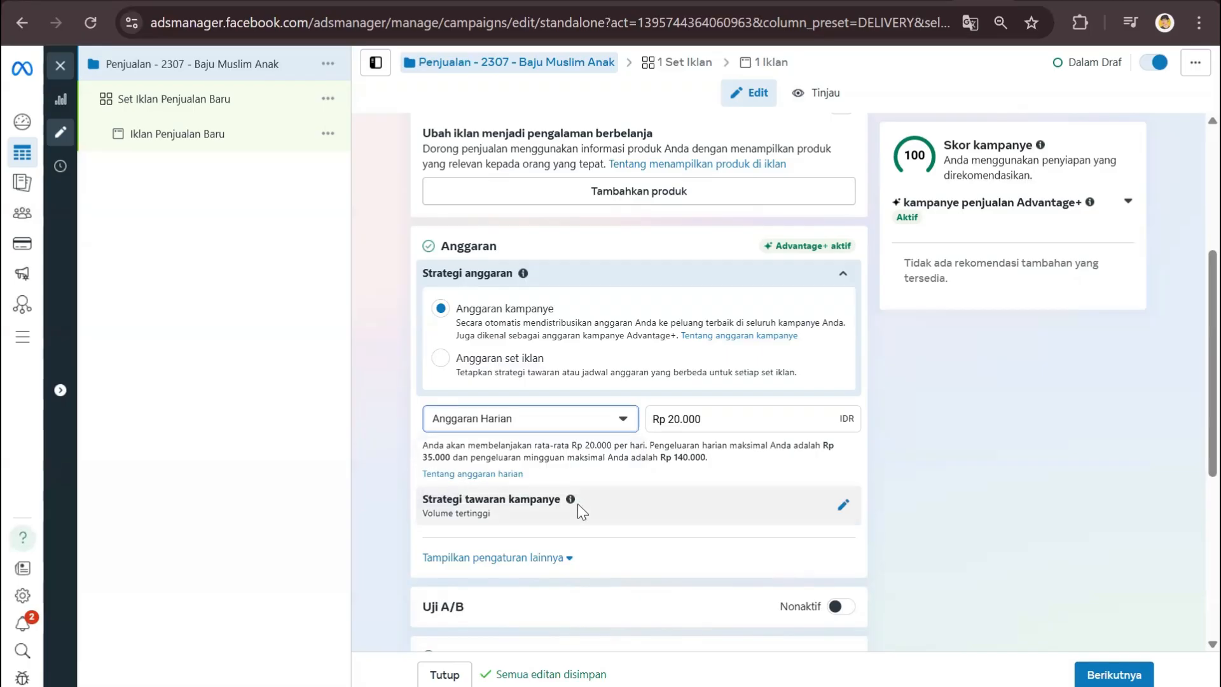
Step: Try Target biaya per hasil as the campaign bid strategy and restore Volume tertinggi, accepting the reset of saved bid amounts
left_click(842, 506)
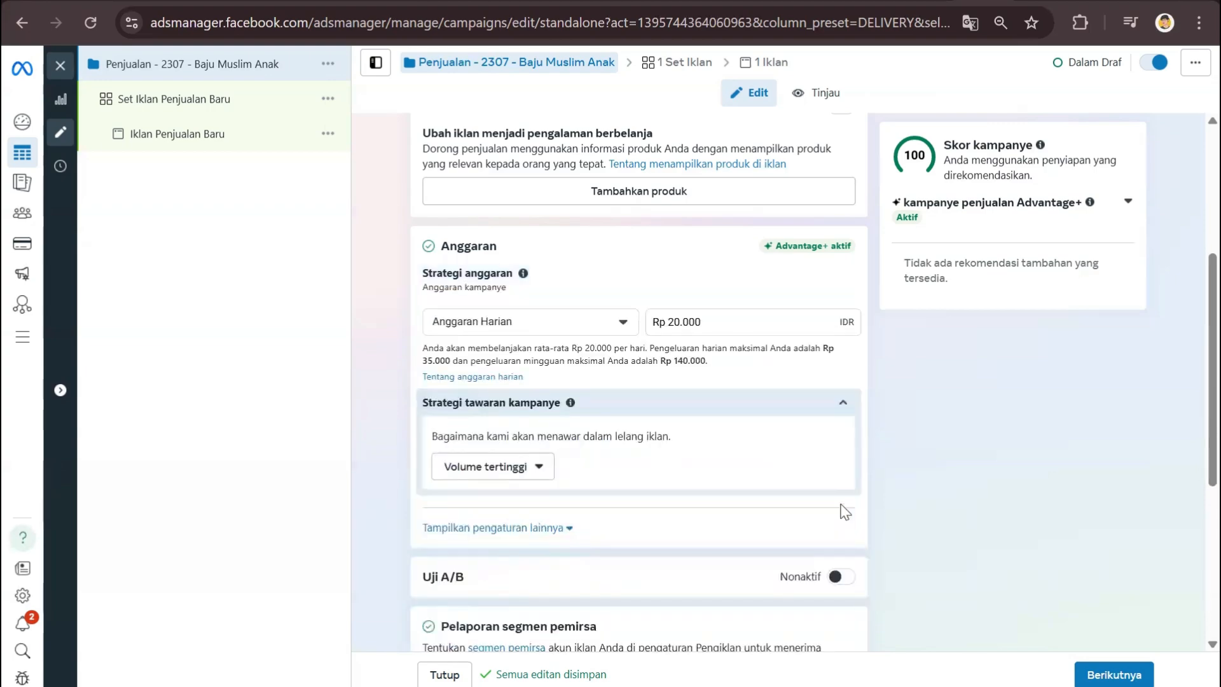
left_click(531, 467)
left_click(528, 467)
scroll(414, 433, "down", 5)
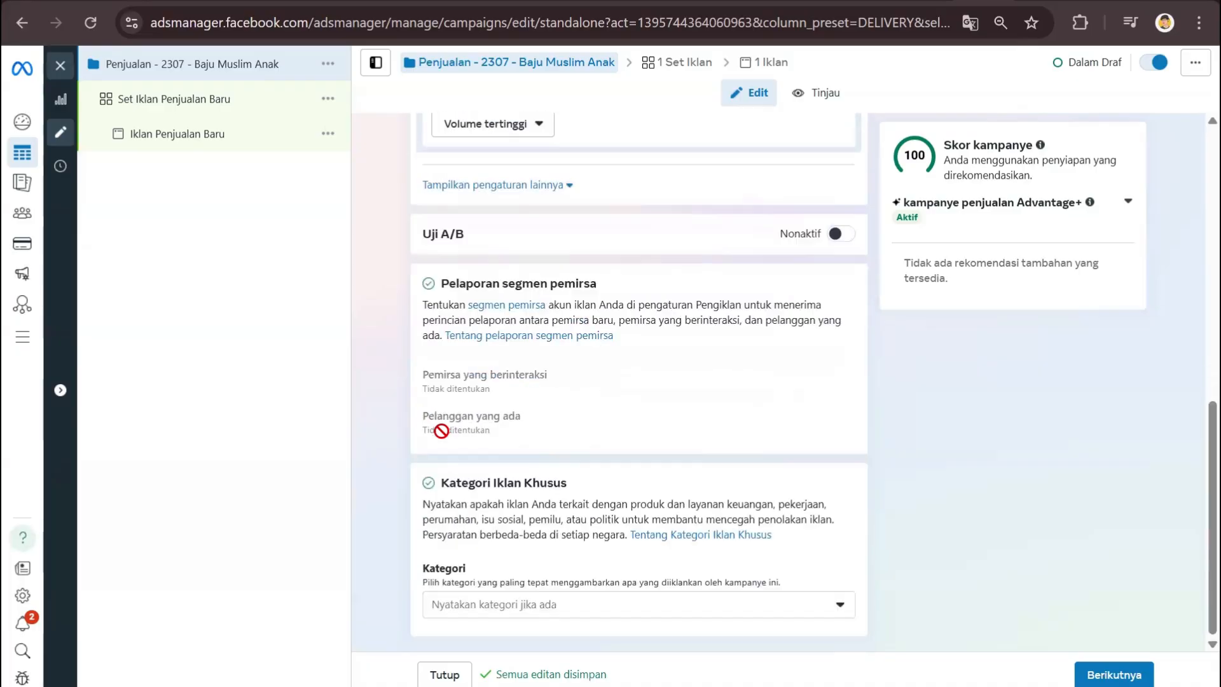
scroll(520, 267, "up", 2)
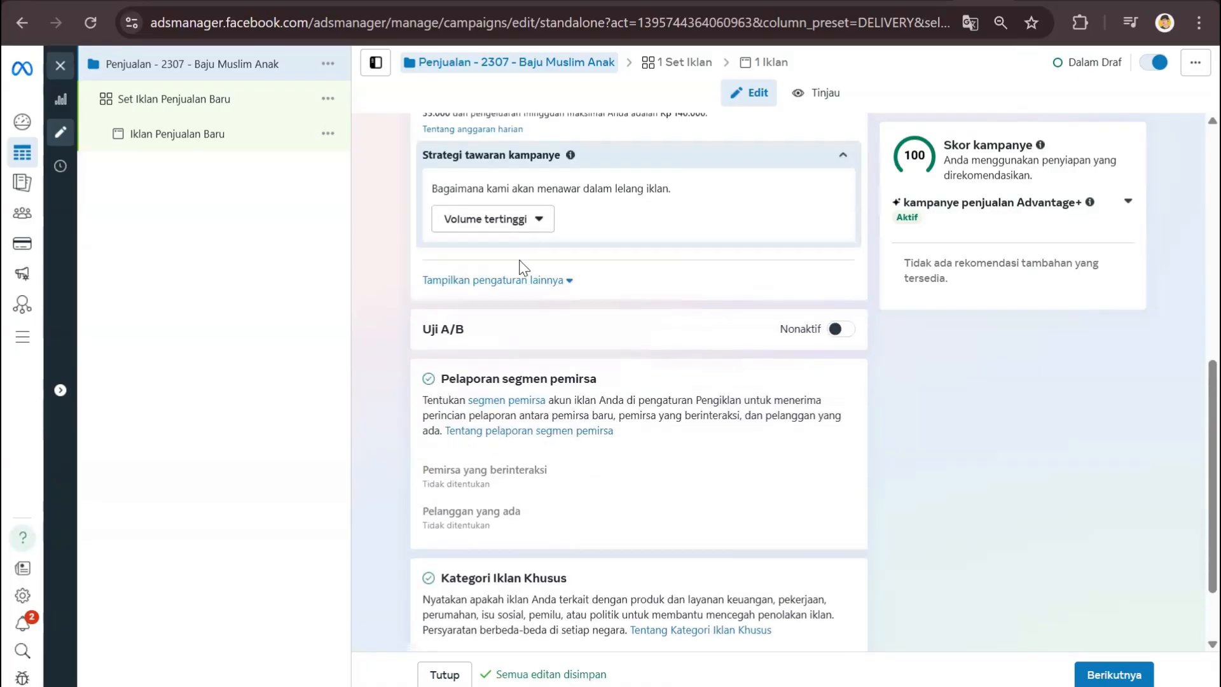
left_click(507, 223)
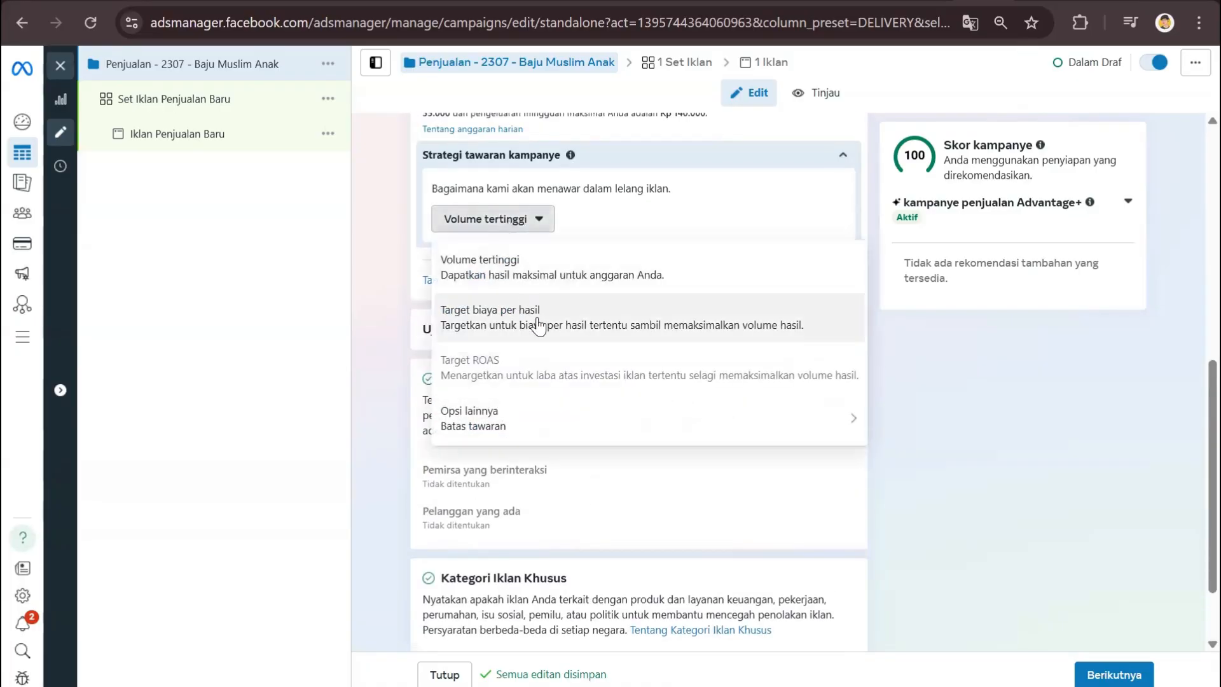
left_click(538, 321)
left_click(528, 228)
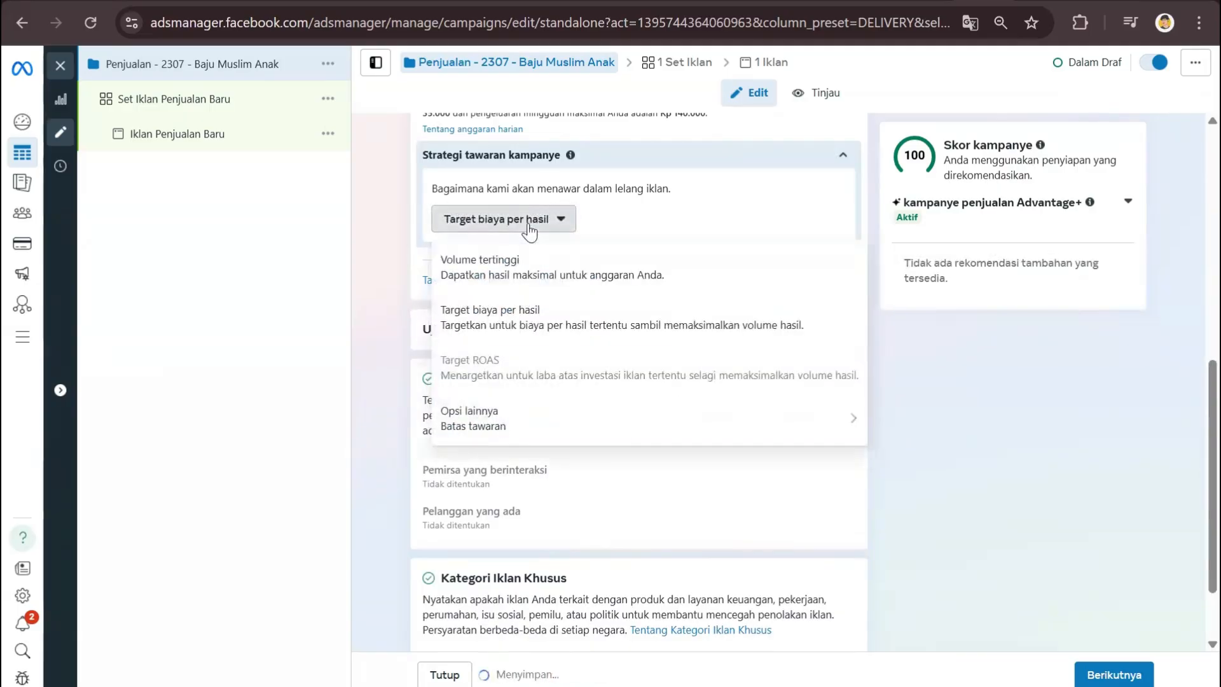
left_click(537, 270)
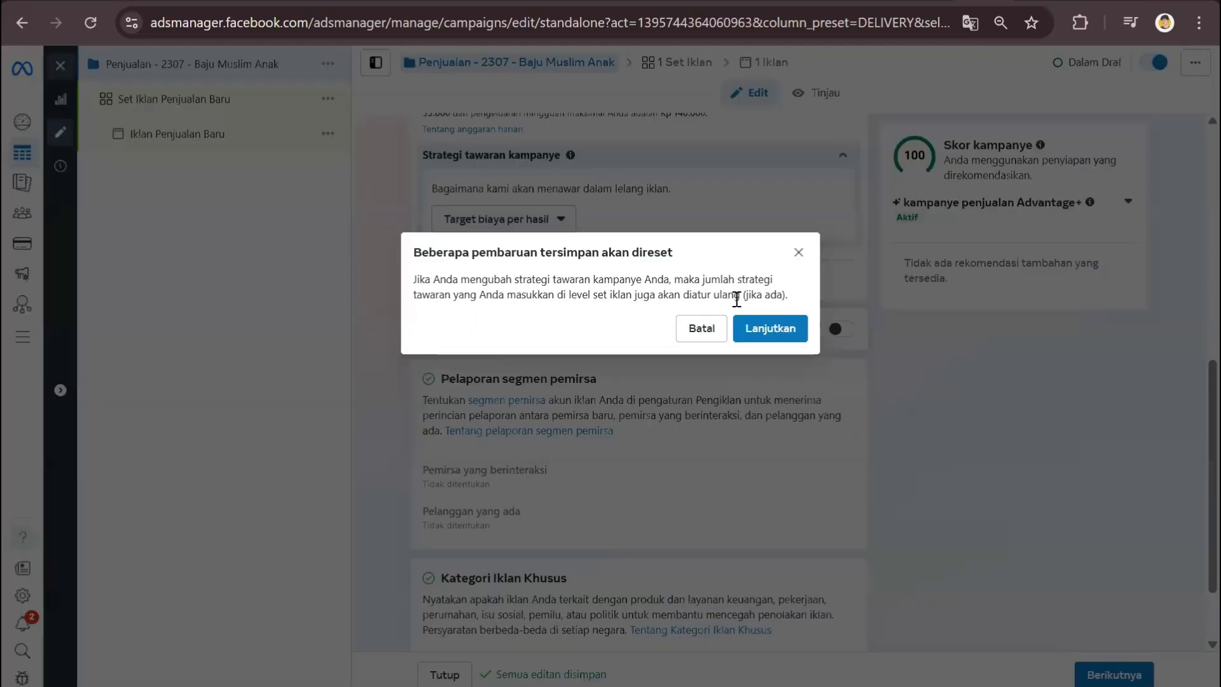
left_click(741, 328)
scroll(509, 344, "down", 2)
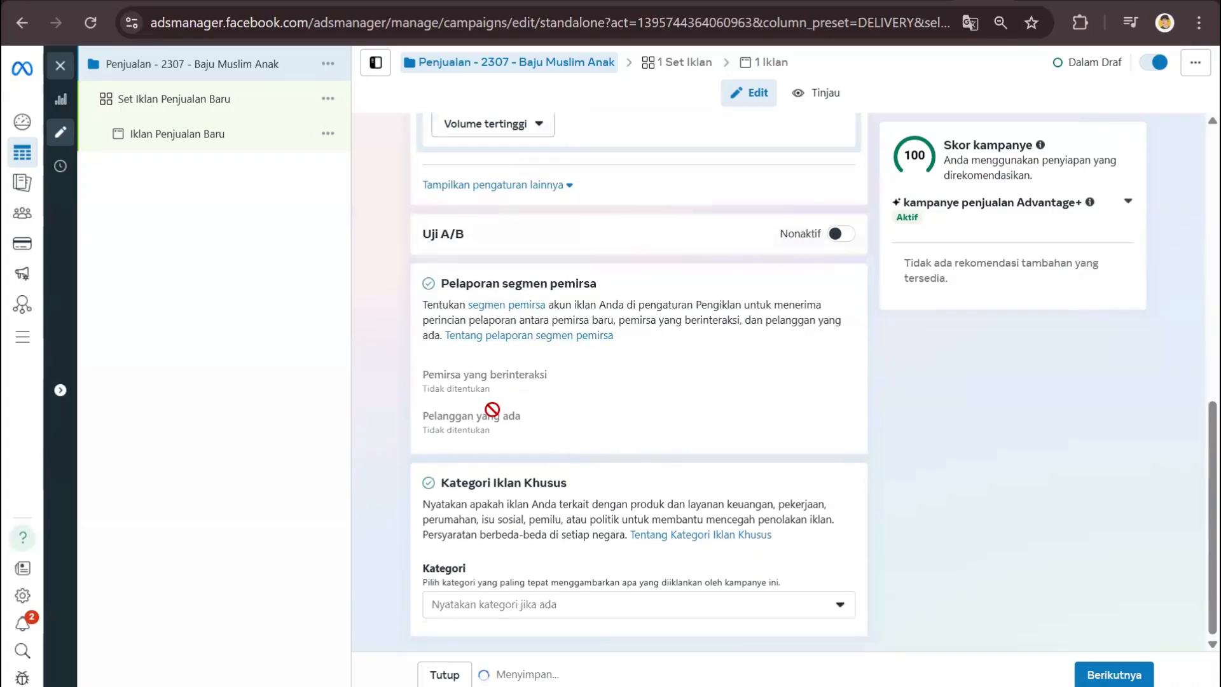
Step: Recheck the campaign settings down to the special ad category section and continue to the ad set settings
scroll(492, 410, "up", 10)
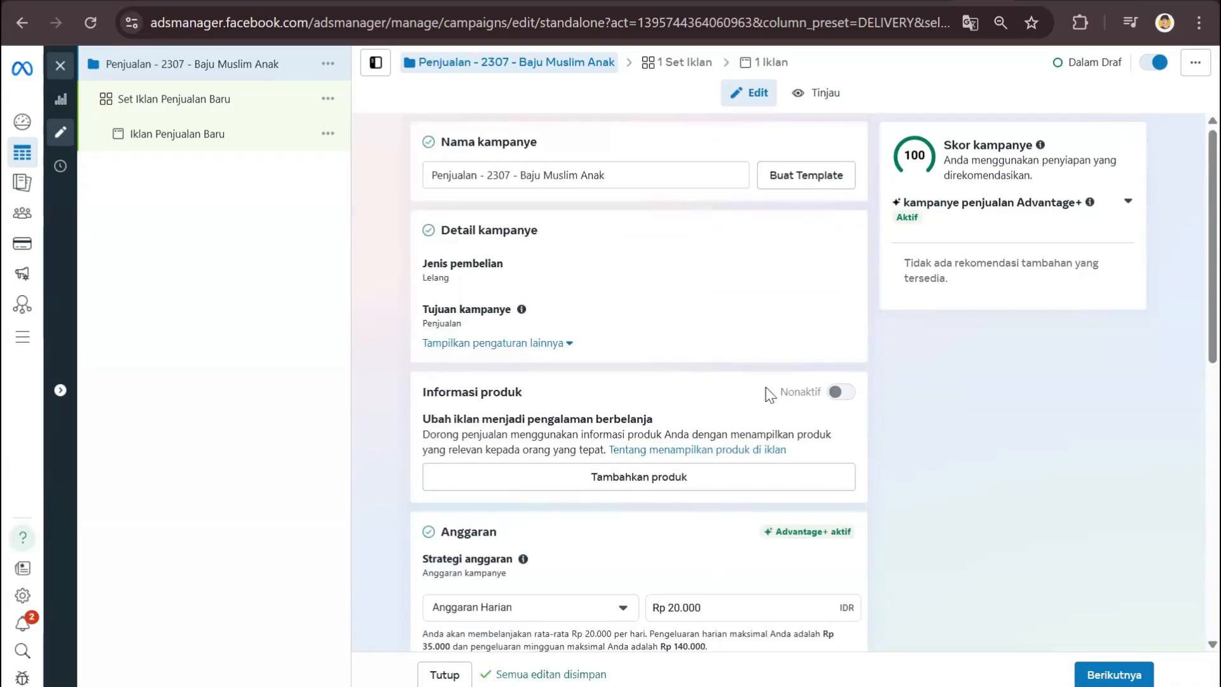
scroll(768, 394, "down", 5)
scroll(834, 540, "up", 5)
scroll(768, 469, "down", 8)
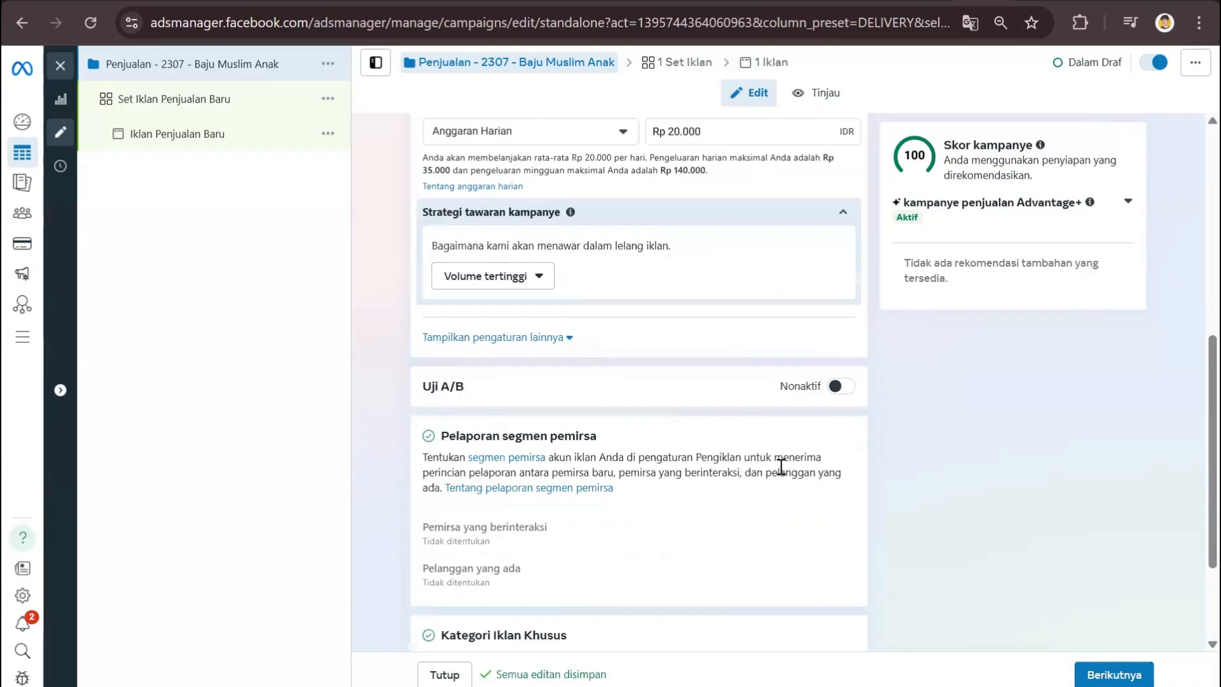
left_click(1095, 674)
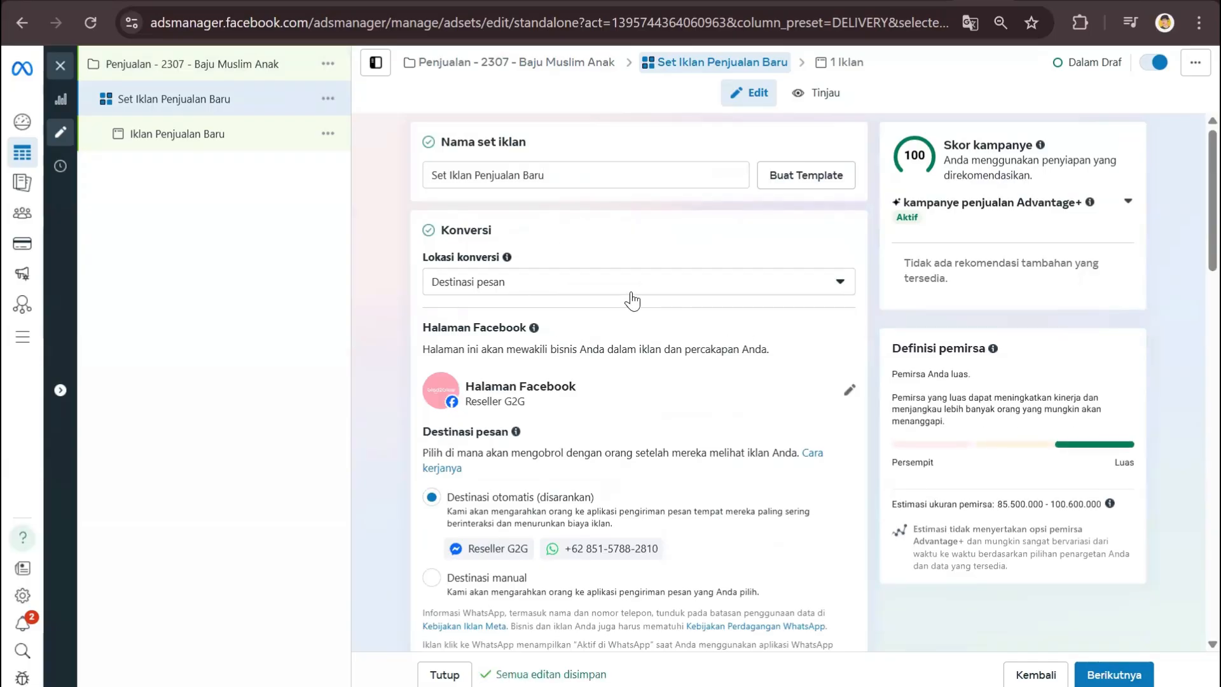
Step: Switch the ad set's message destination to Destinasi manual to view the available messaging apps
scroll(512, 503, "down", 2)
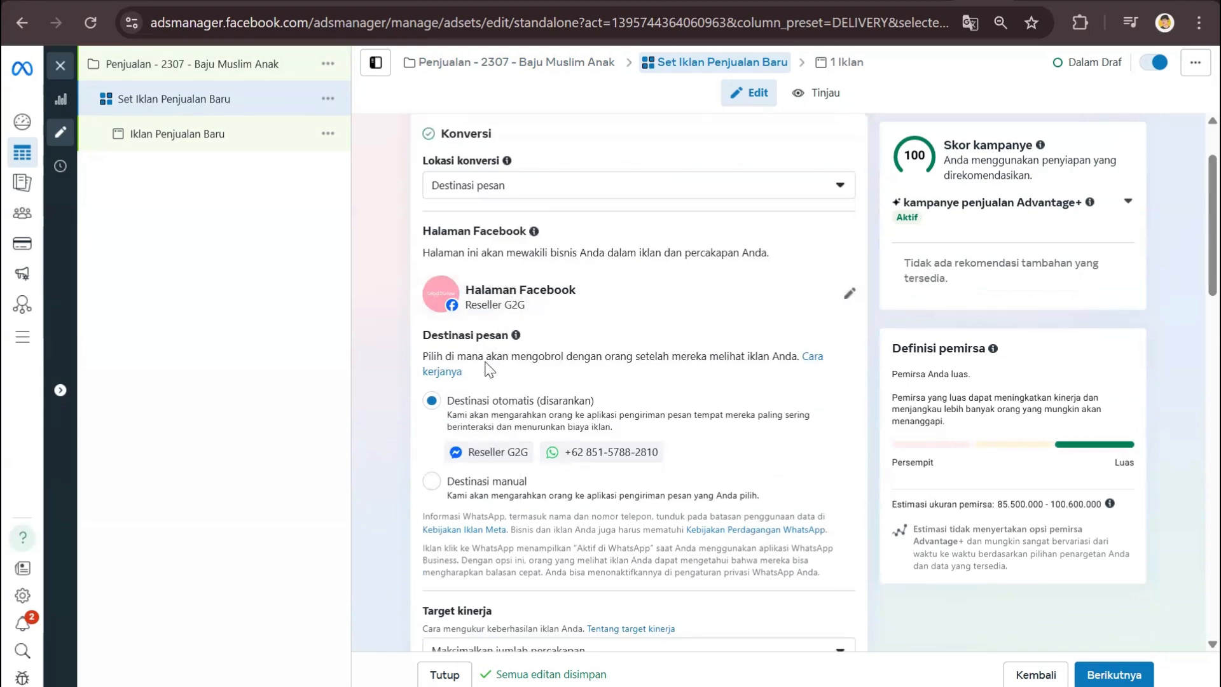
scroll(475, 384, "down", 3)
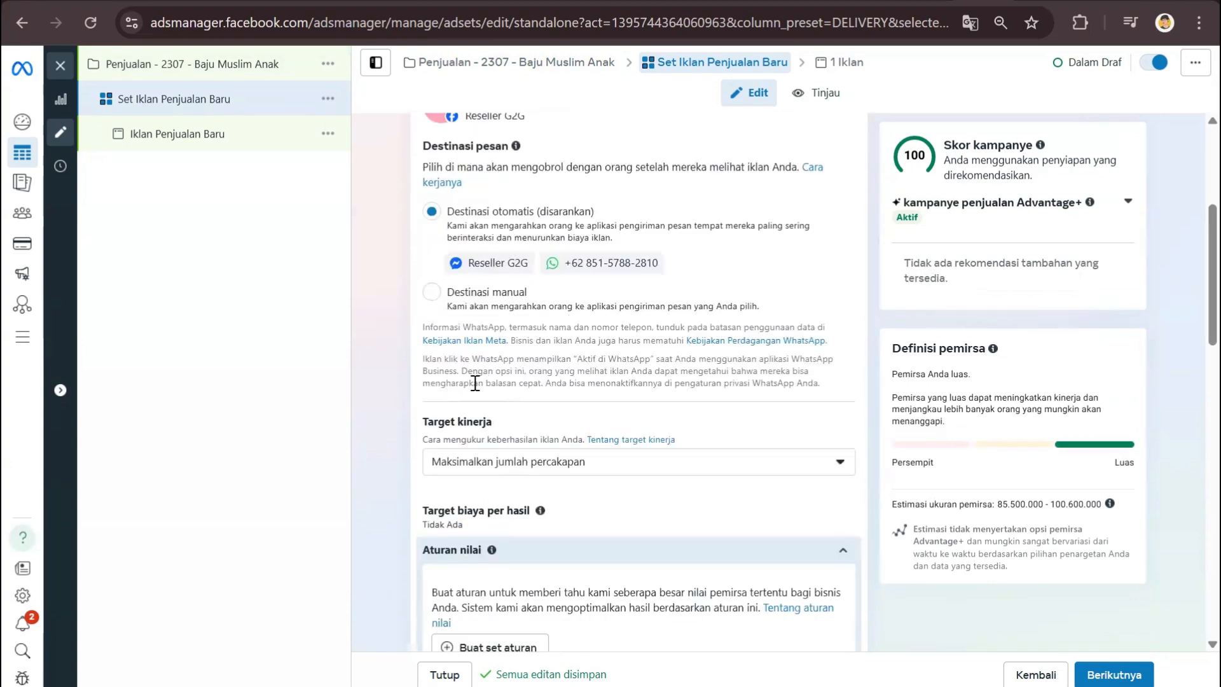
left_click(432, 293)
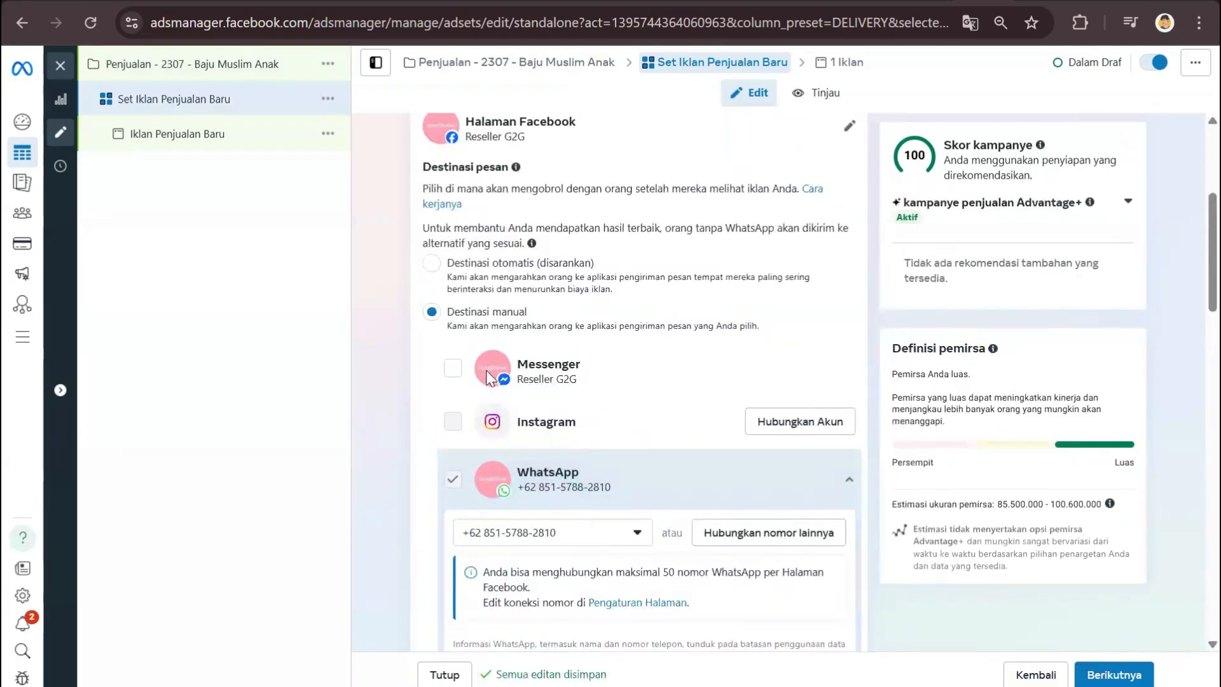
Step: Set the ad set's Lokasi konversi to Situs web
scroll(490, 375, "up", 5)
left_click(524, 282)
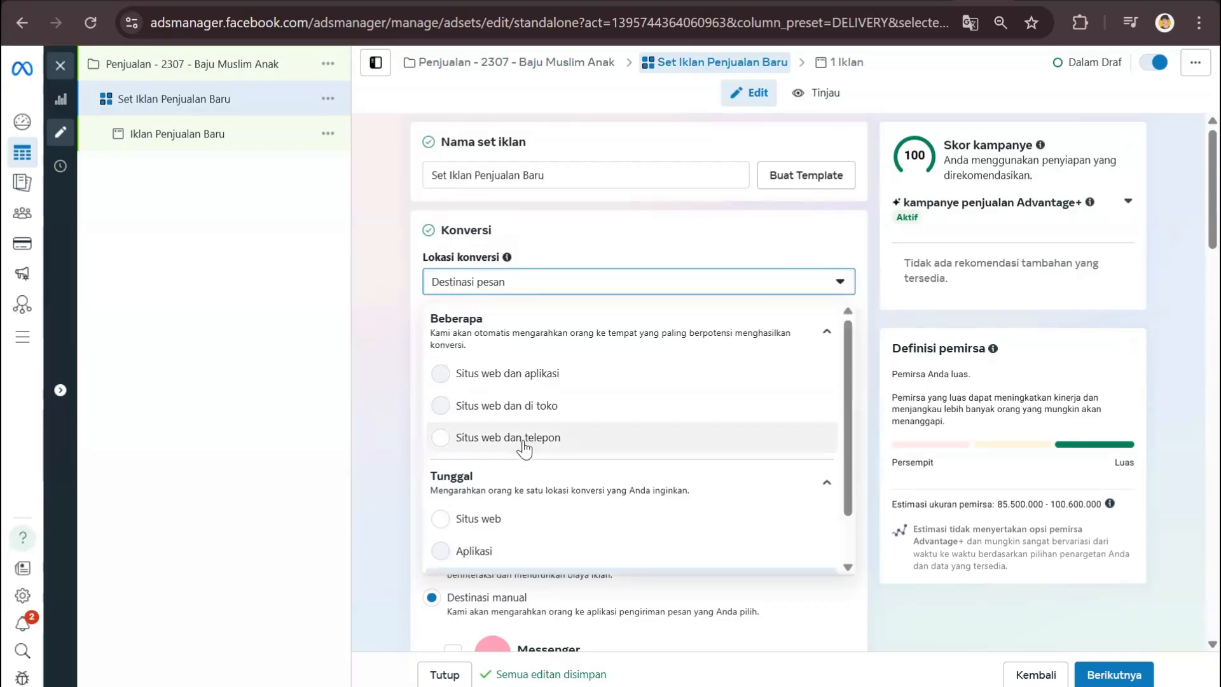
left_click(512, 518)
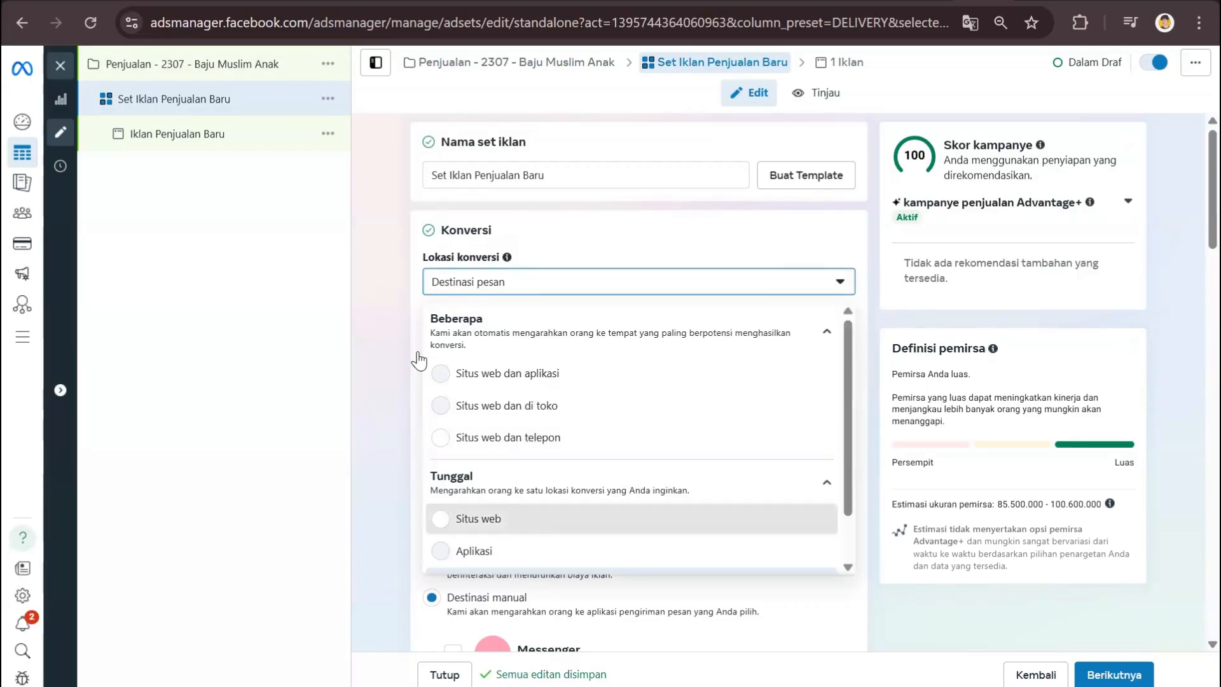
left_click(395, 301)
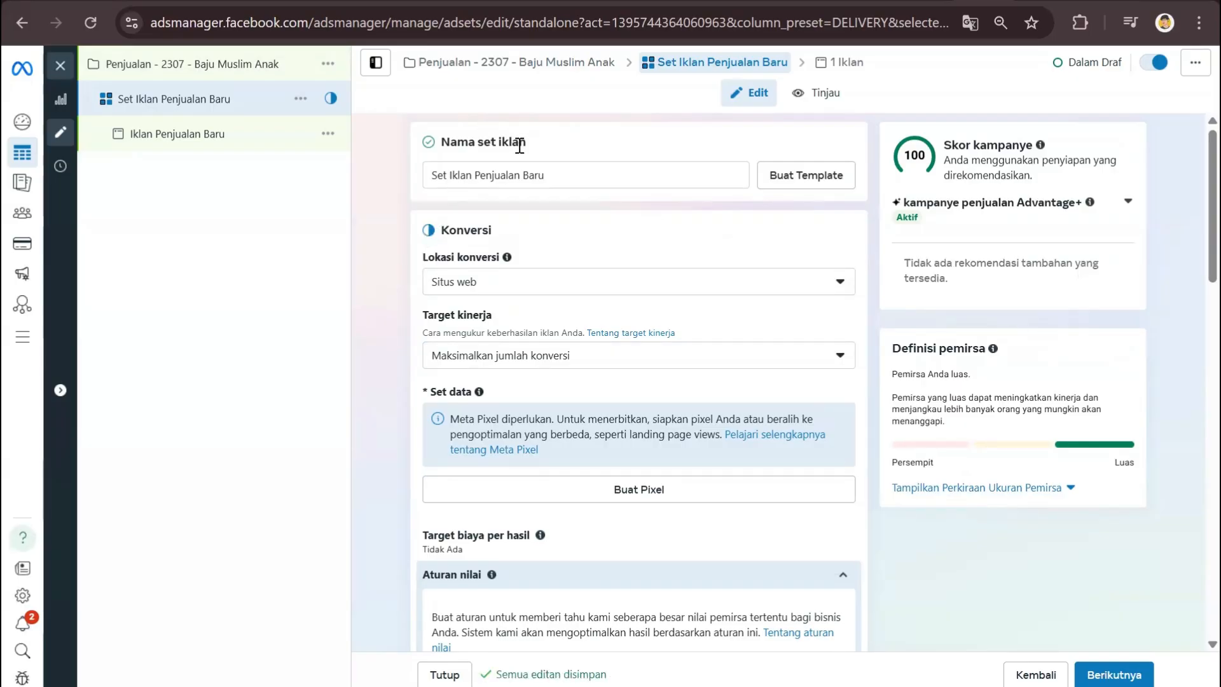
Step: Review the ad set name and the Konversi section, including the Meta Pixel, cost target and value rule settings
triple_click(573, 170)
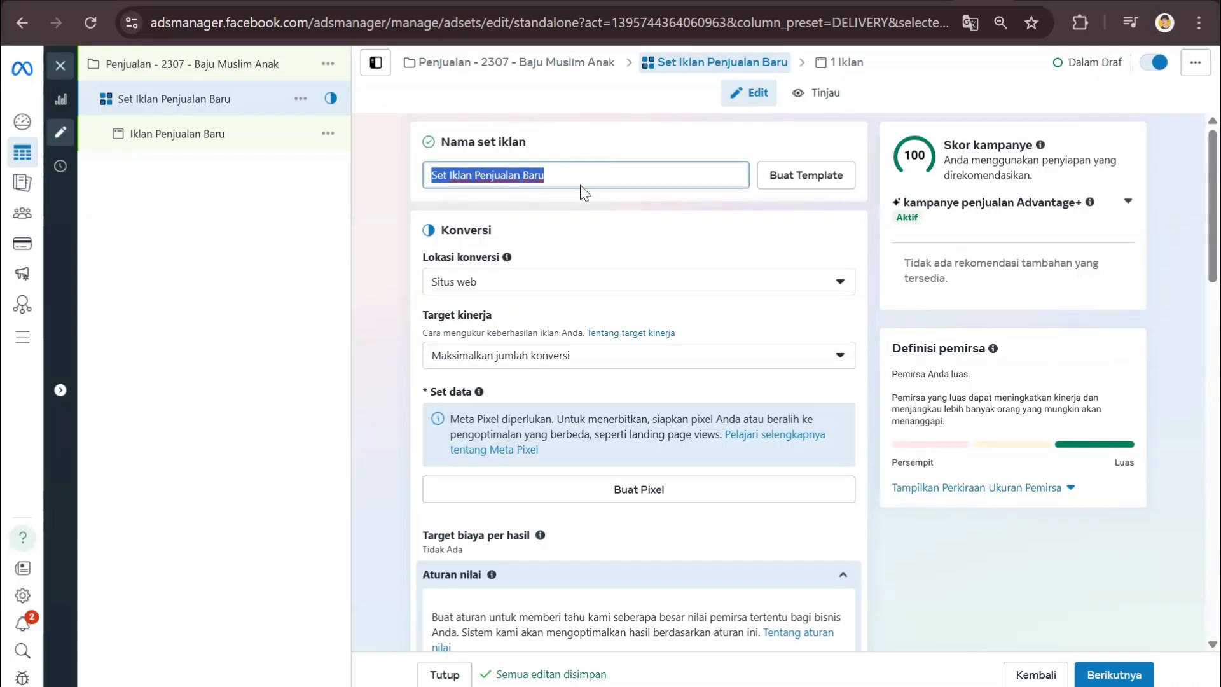
left_click(583, 193)
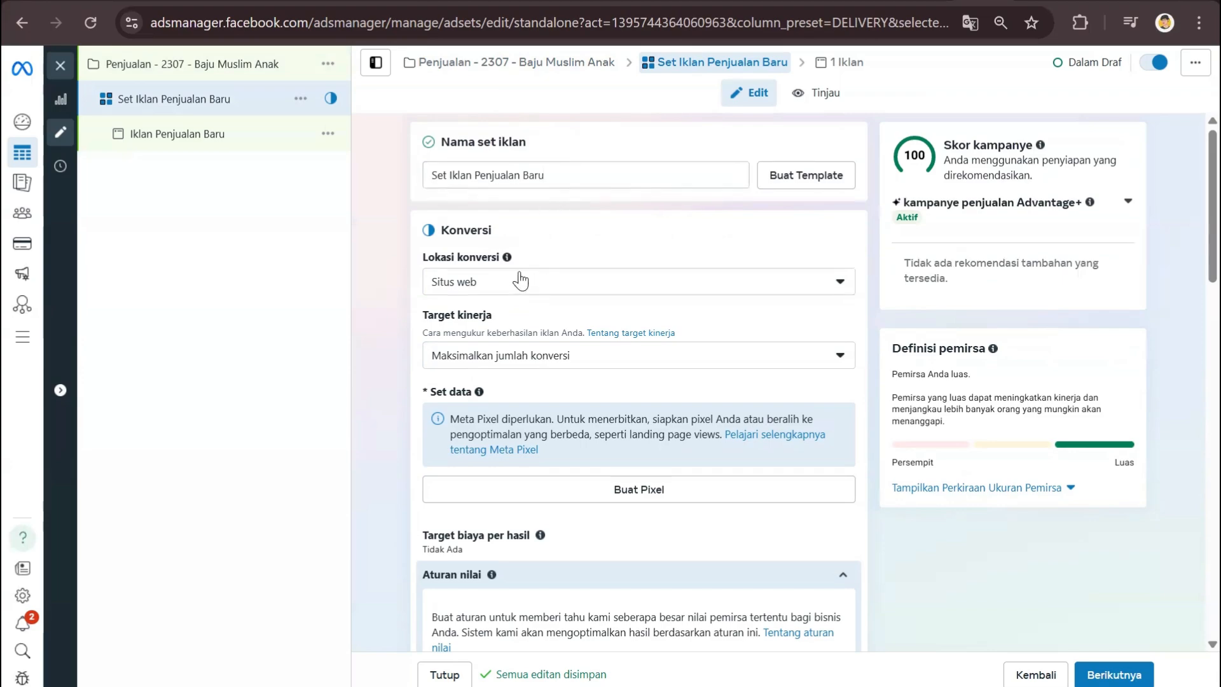
double_click(477, 230)
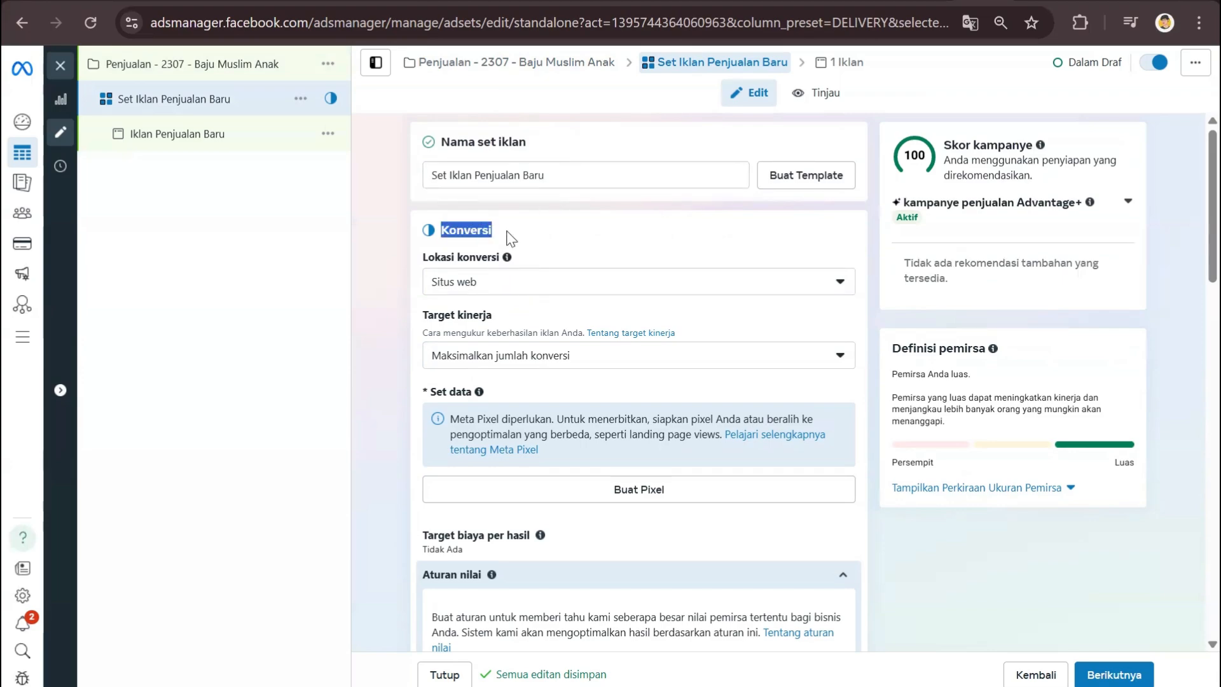
left_click(499, 253)
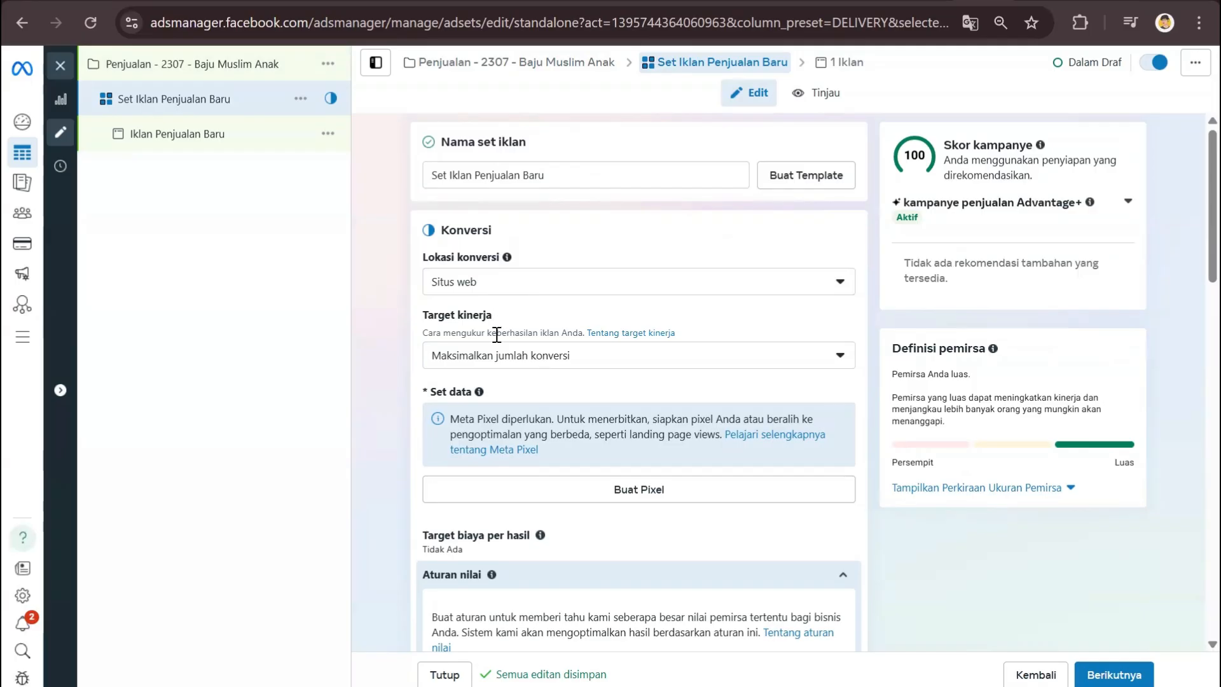
scroll(497, 335, "down", 3)
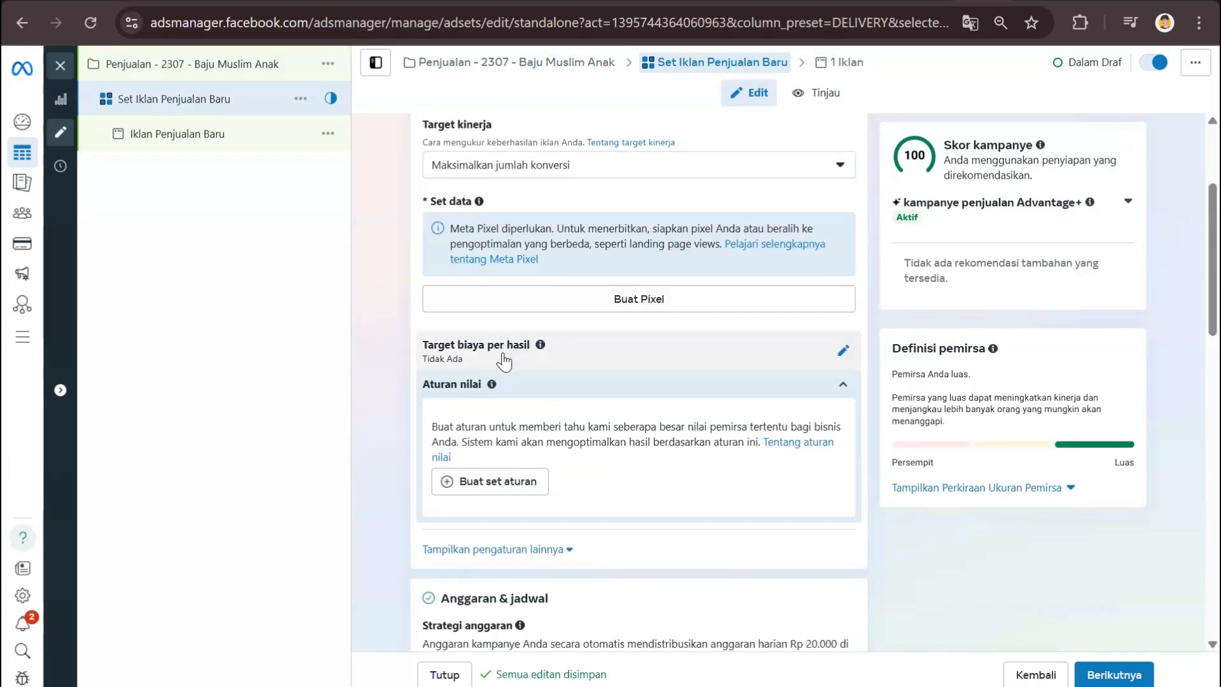
scroll(514, 426, "up", 3)
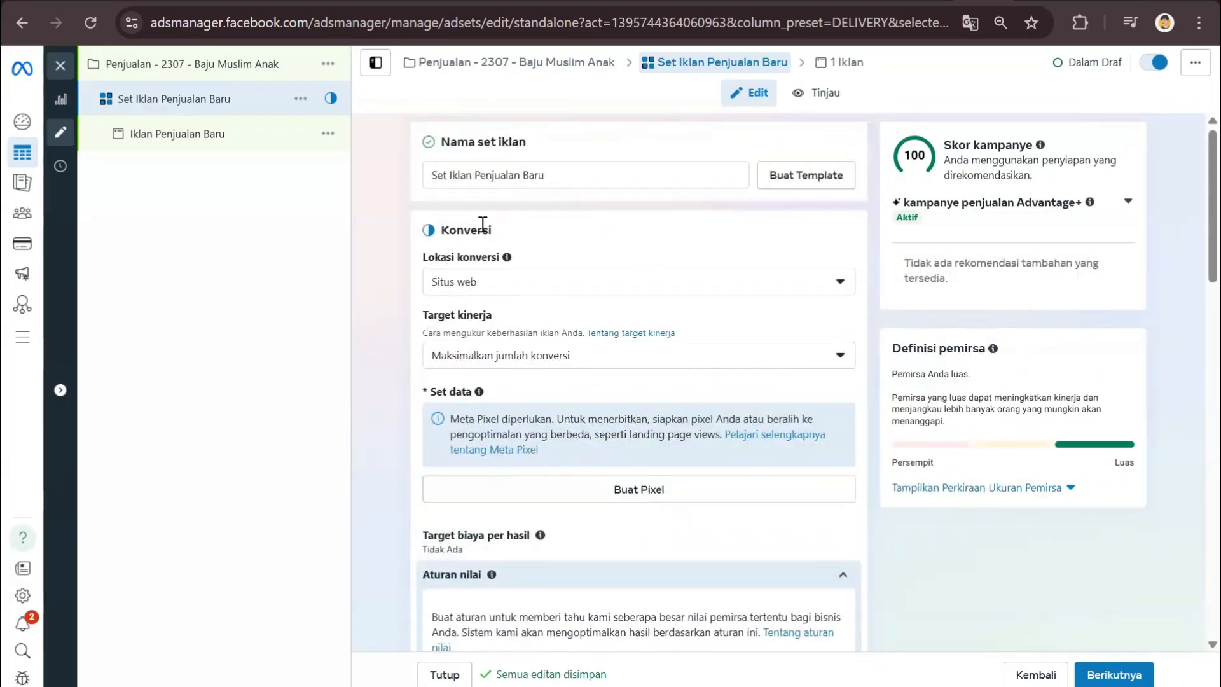
Step: Examine the options for Lokasi konversi and Target kinerja, keeping Situs web and Maksimalkan jumlah konversi
left_click(477, 282)
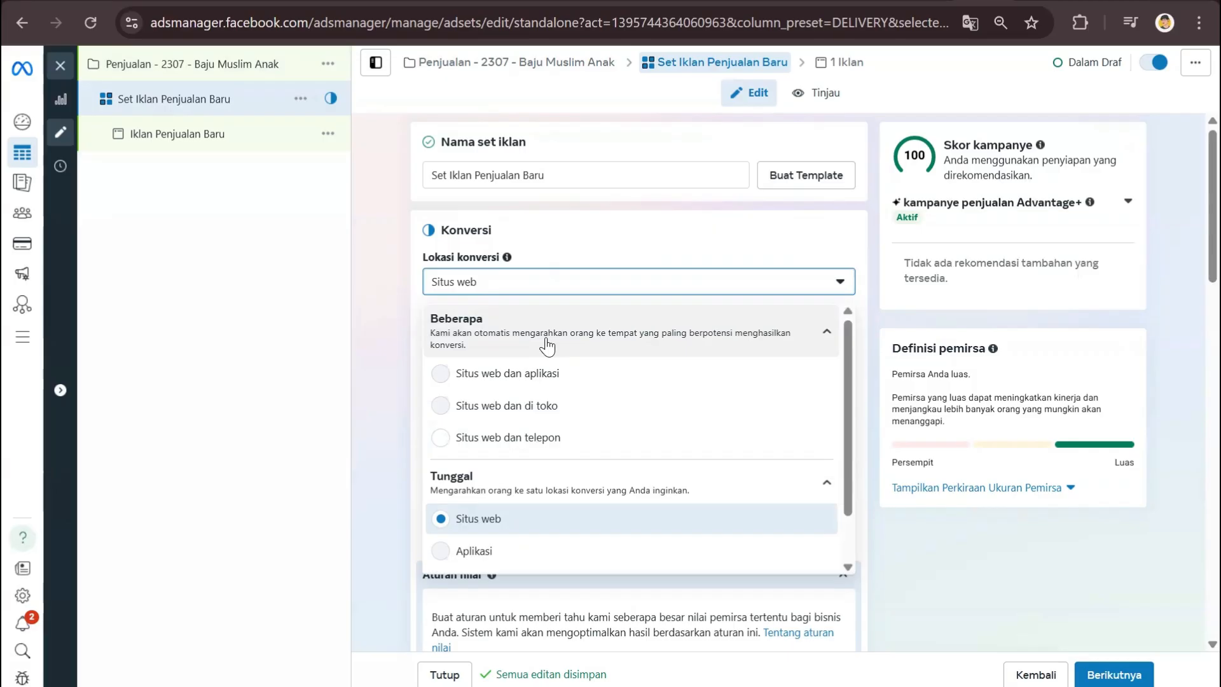
scroll(558, 455, "down", 1)
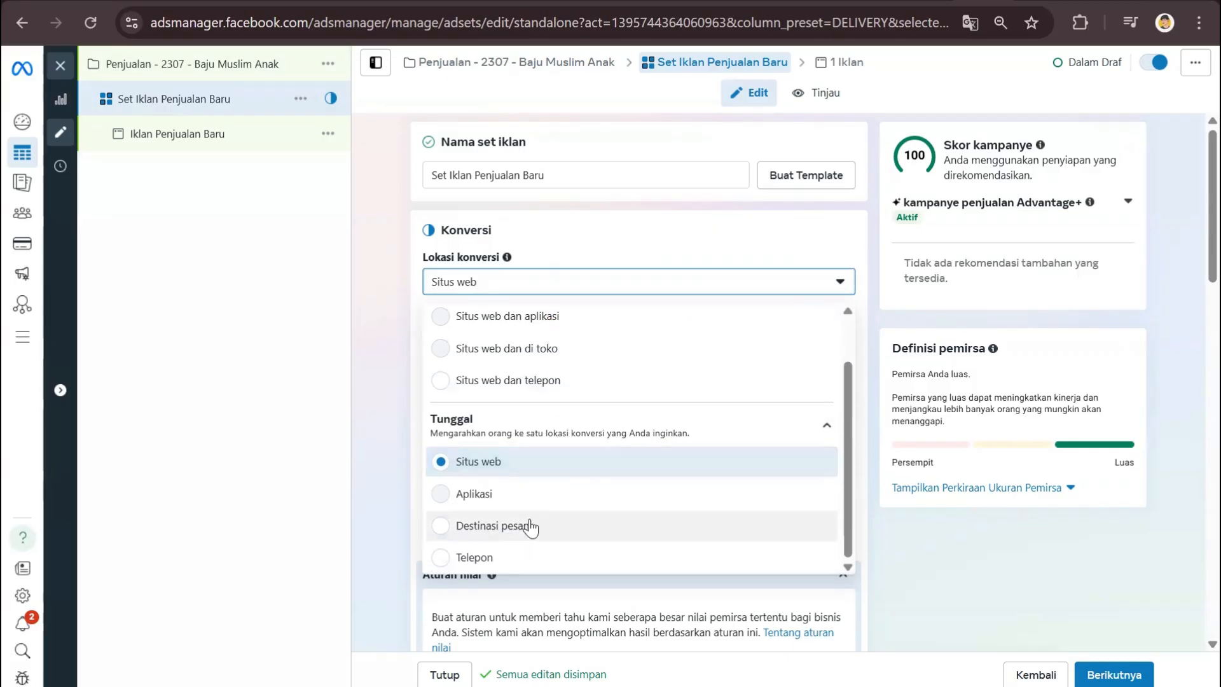
left_click(394, 331)
left_click(496, 289)
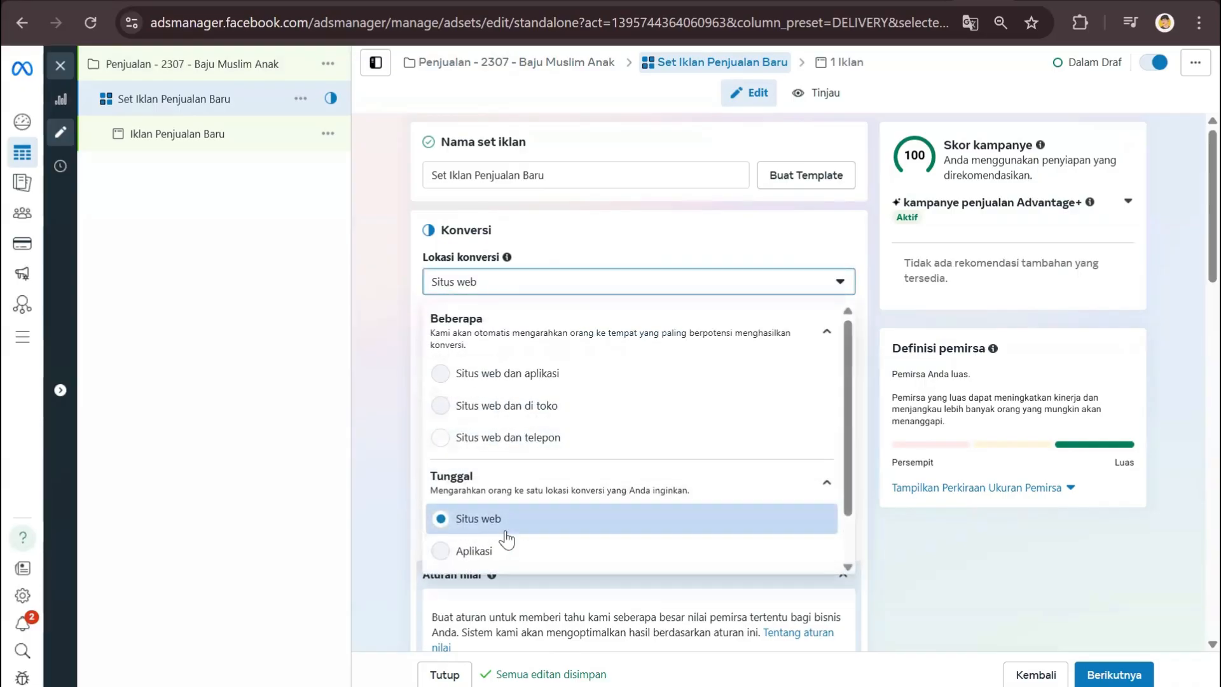
left_click(411, 317)
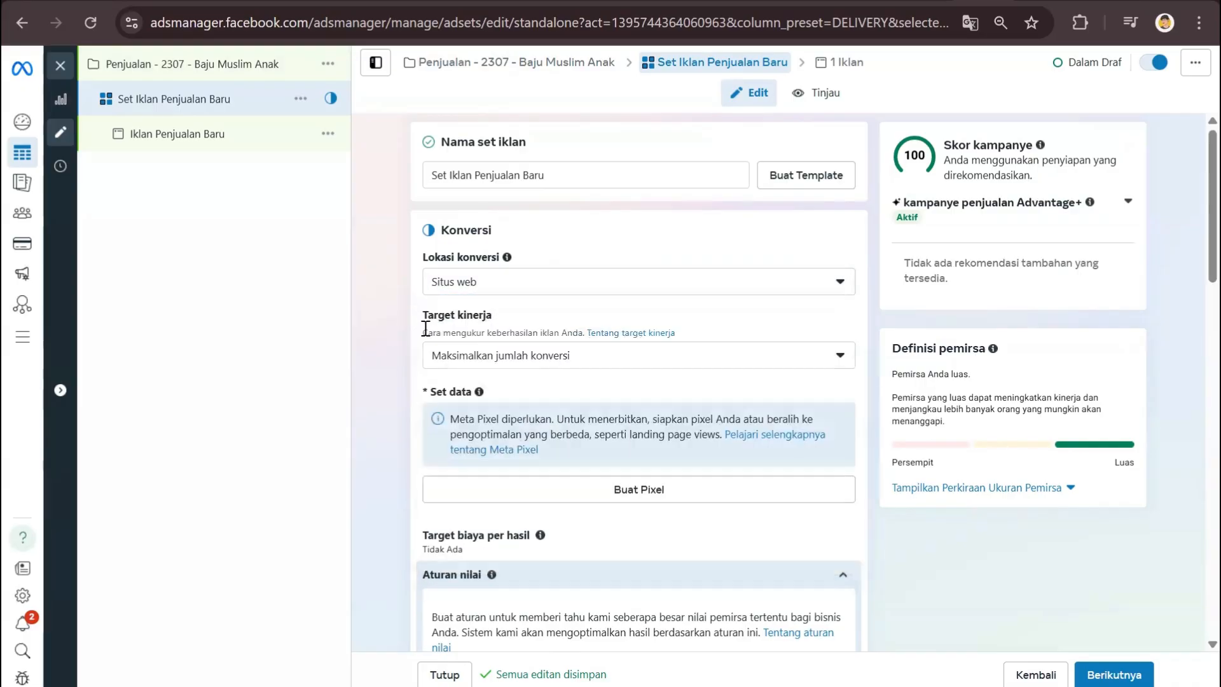
left_click(466, 357)
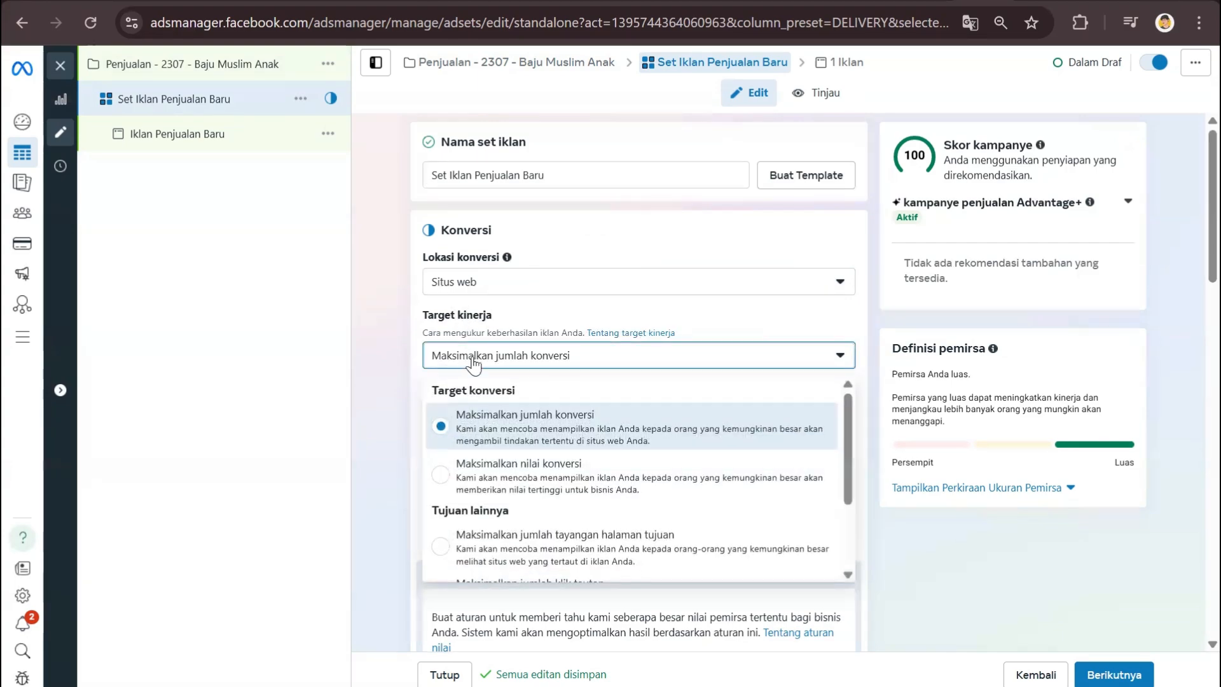
left_click(401, 378)
scroll(398, 379, "down", 2)
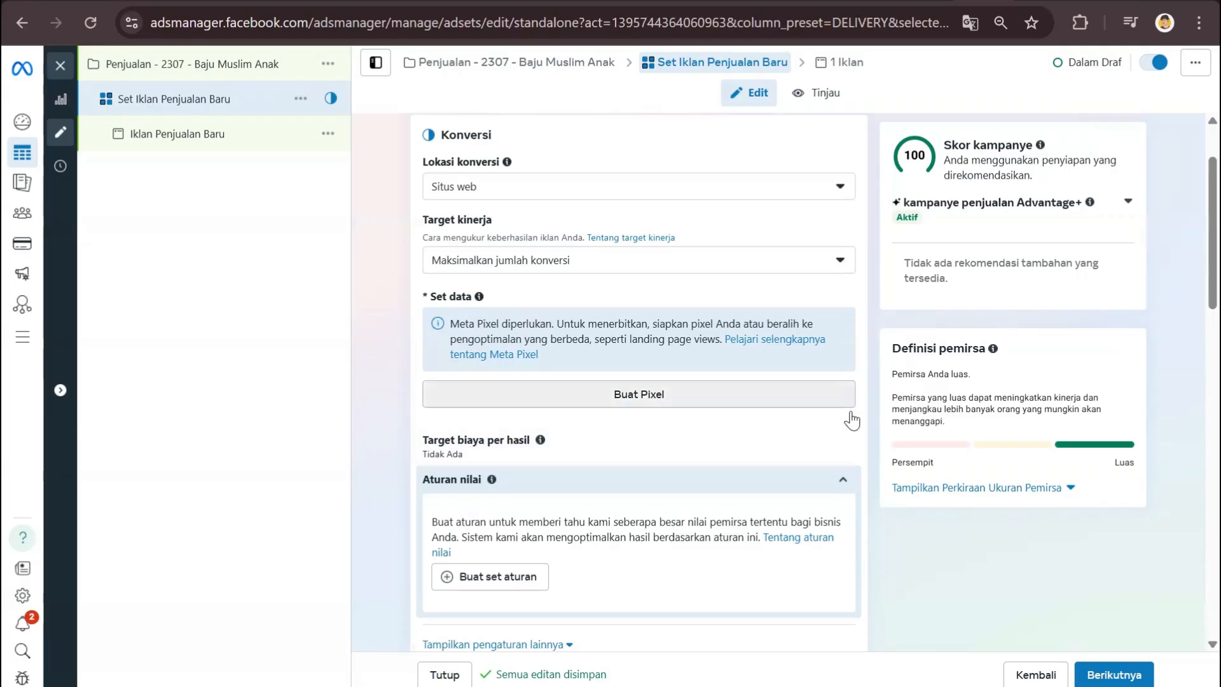
Step: Try to open the ad set's Target biaya per hasil for editing
scroll(865, 417, "down", 2)
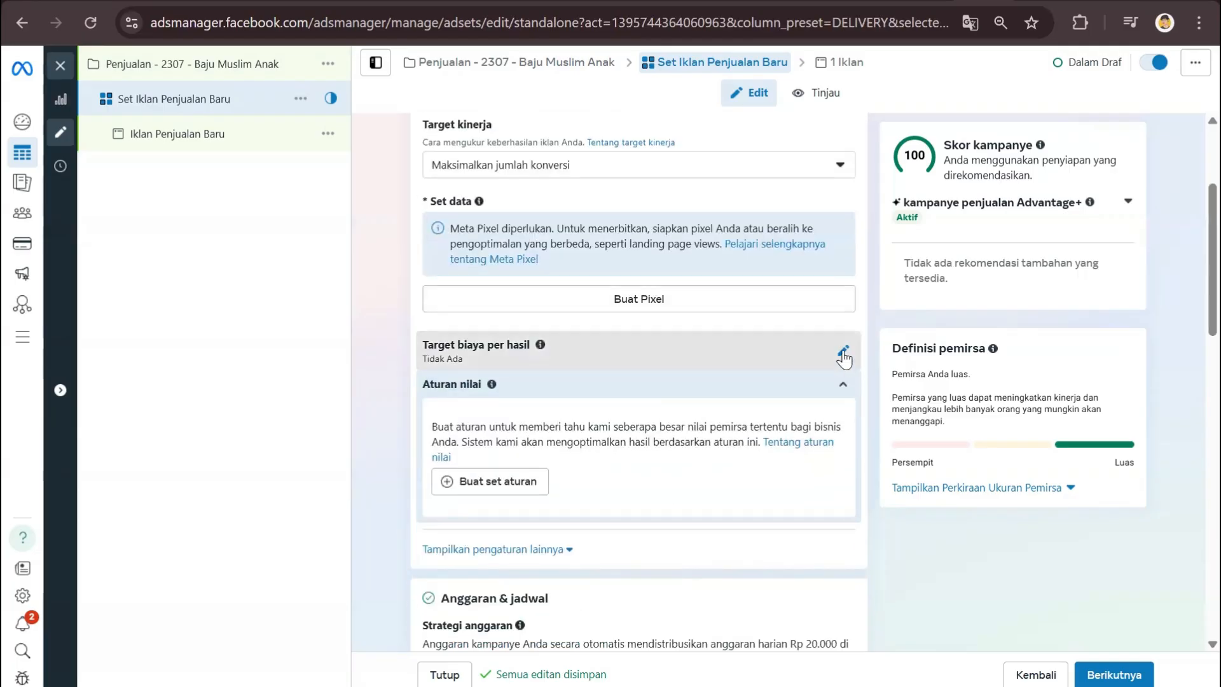
left_click(844, 351)
left_click(844, 347)
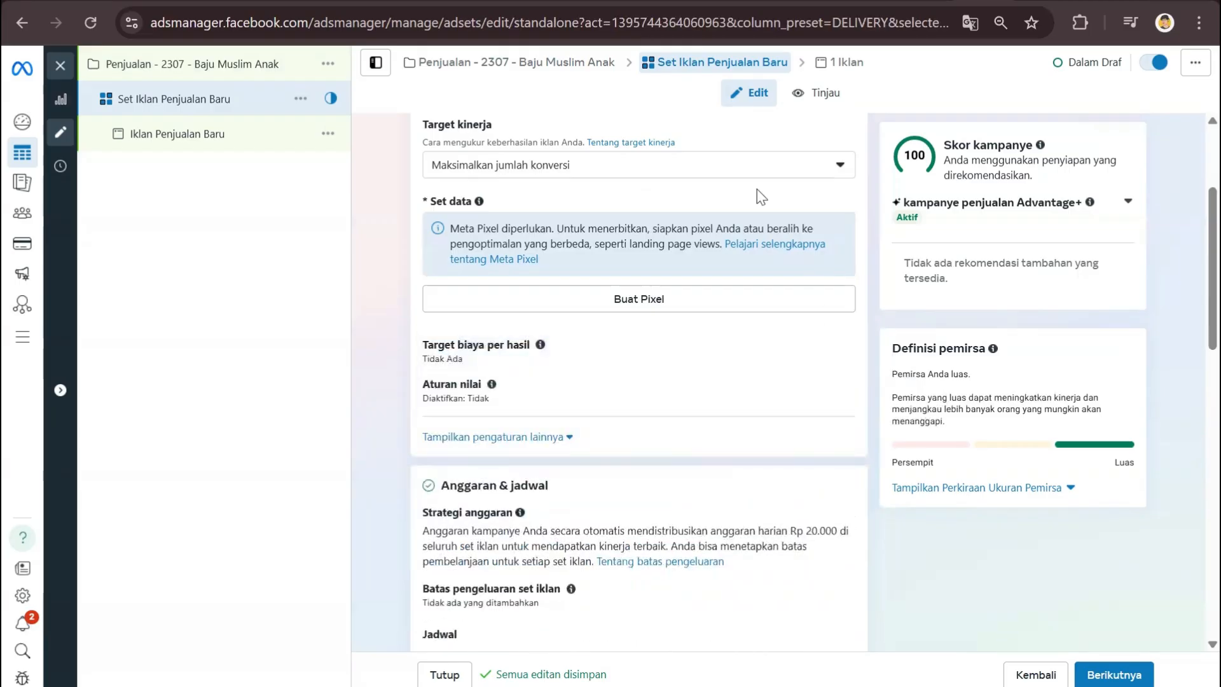
scroll(713, 242, "up", 3)
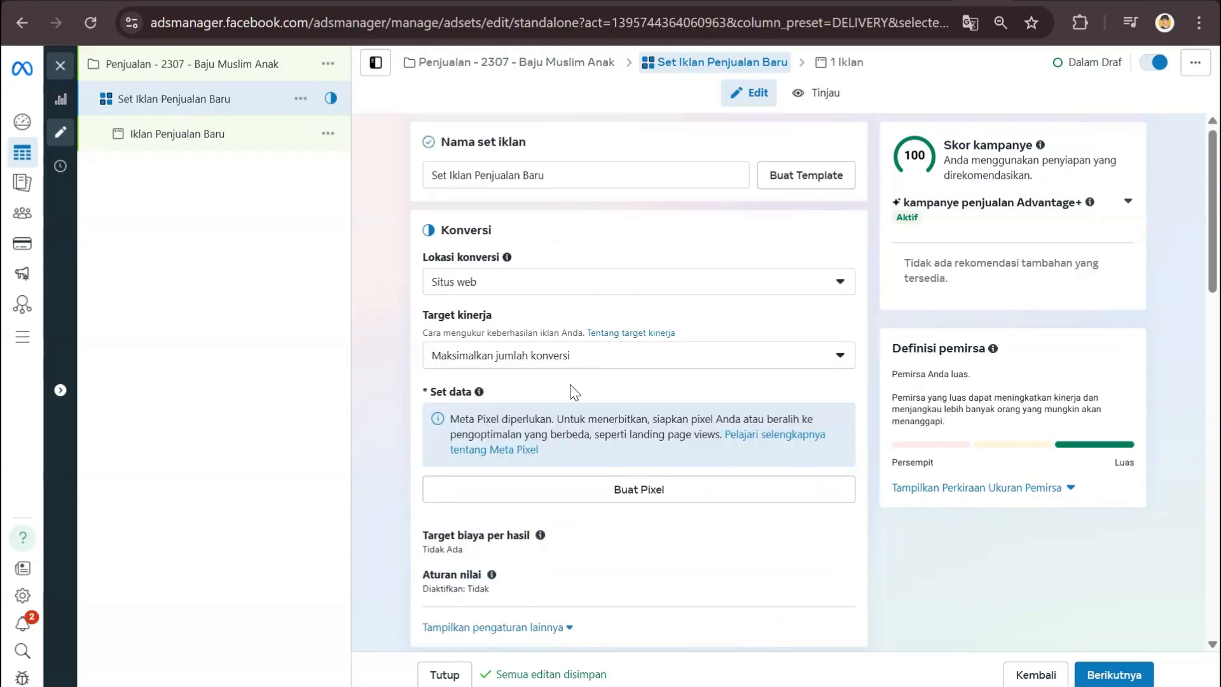
Step: Recheck the Target kinerja options, keeping Maksimalkan jumlah konversi, and view the ad set's budget section
left_click(576, 369)
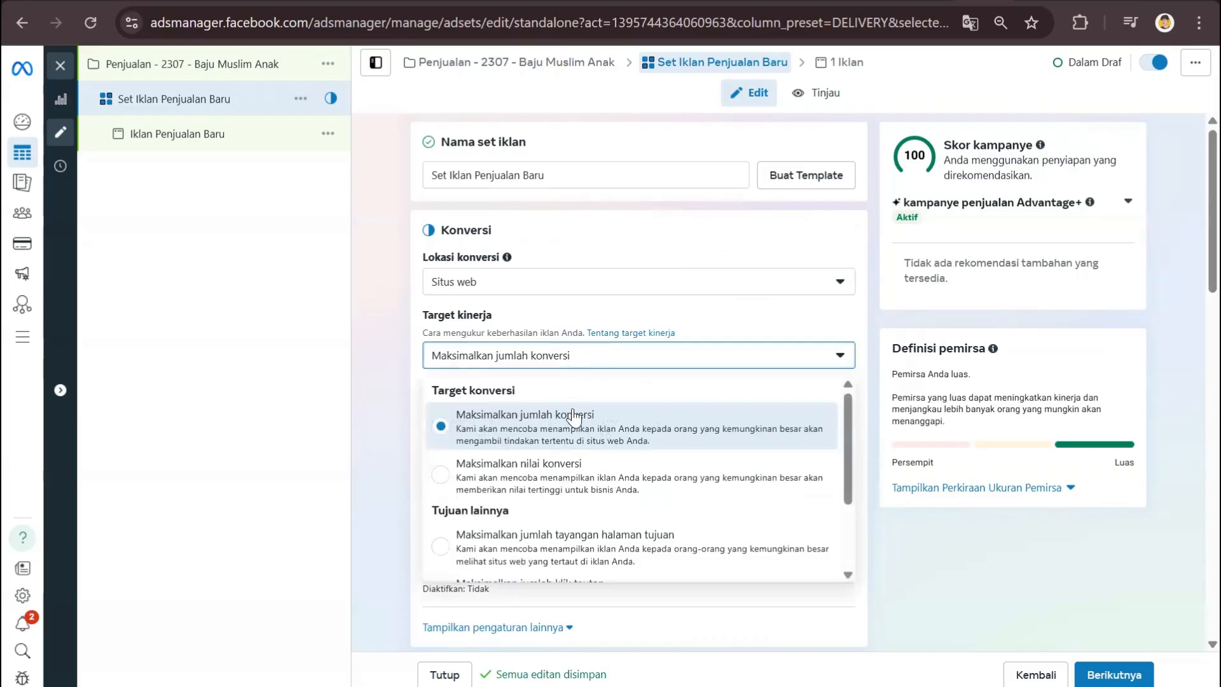
scroll(574, 445, "down", 2)
left_click(391, 349)
scroll(395, 357, "down", 2)
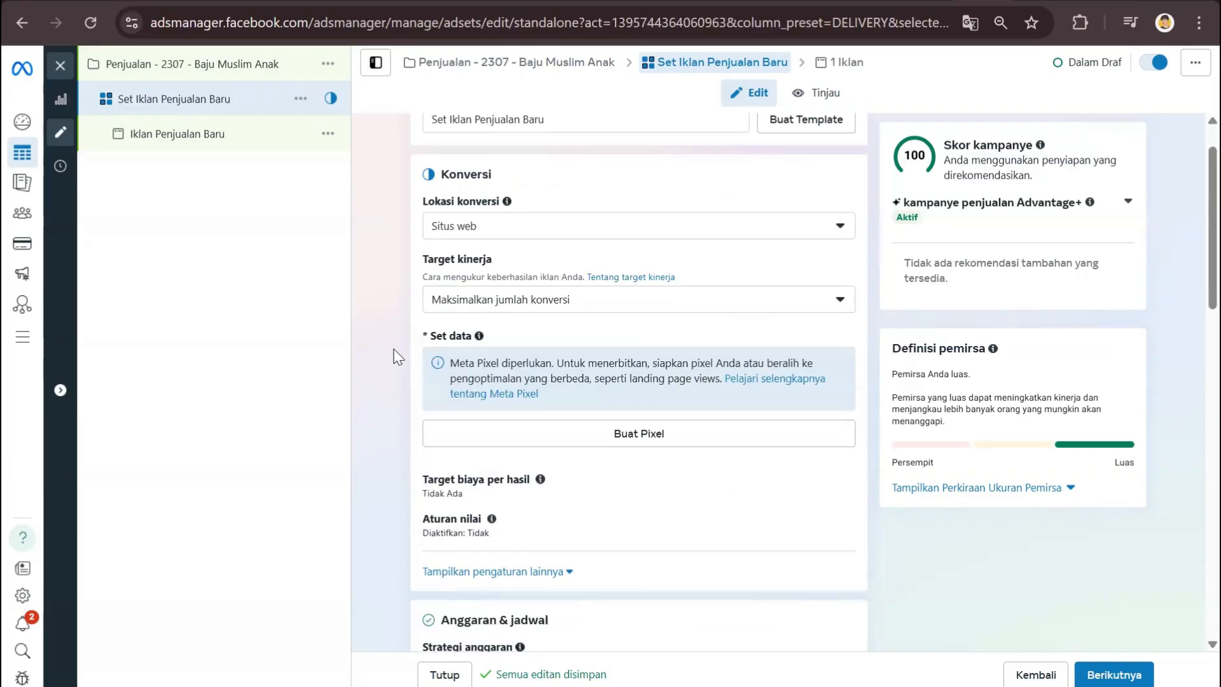
scroll(396, 354, "down", 2)
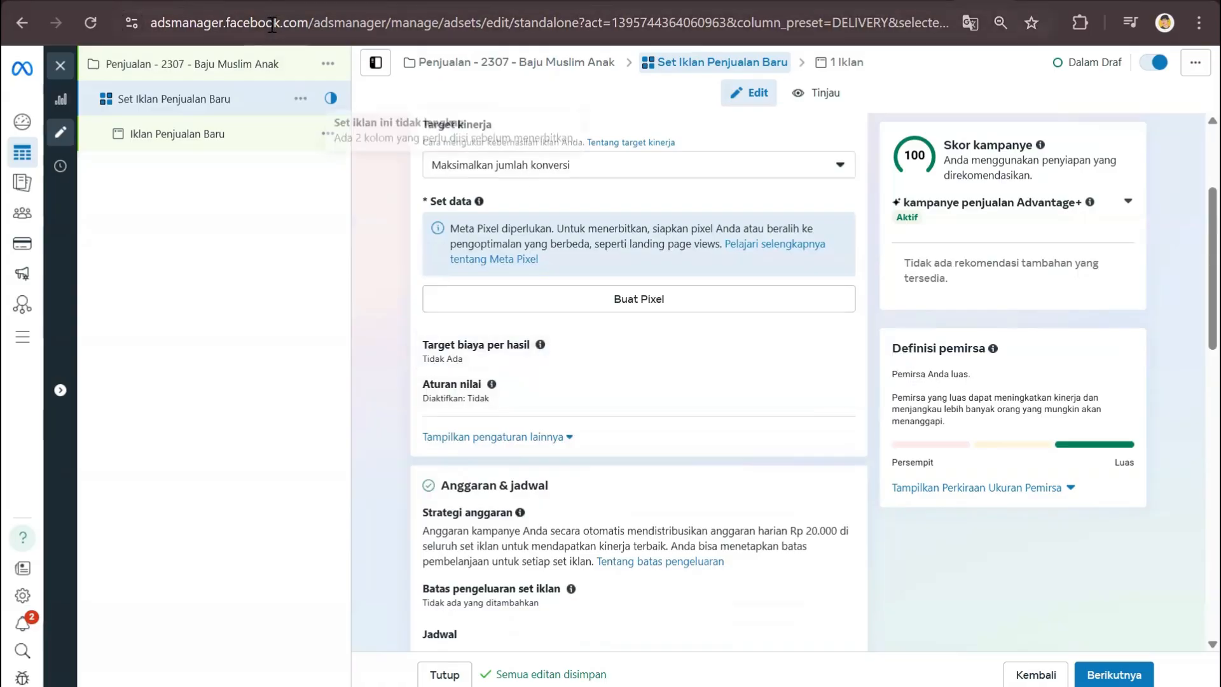
Step: Change the campaign's budget strategy to Anggaran set iklan and return to the ad set settings
left_click(305, 67)
scroll(535, 331, "down", 5)
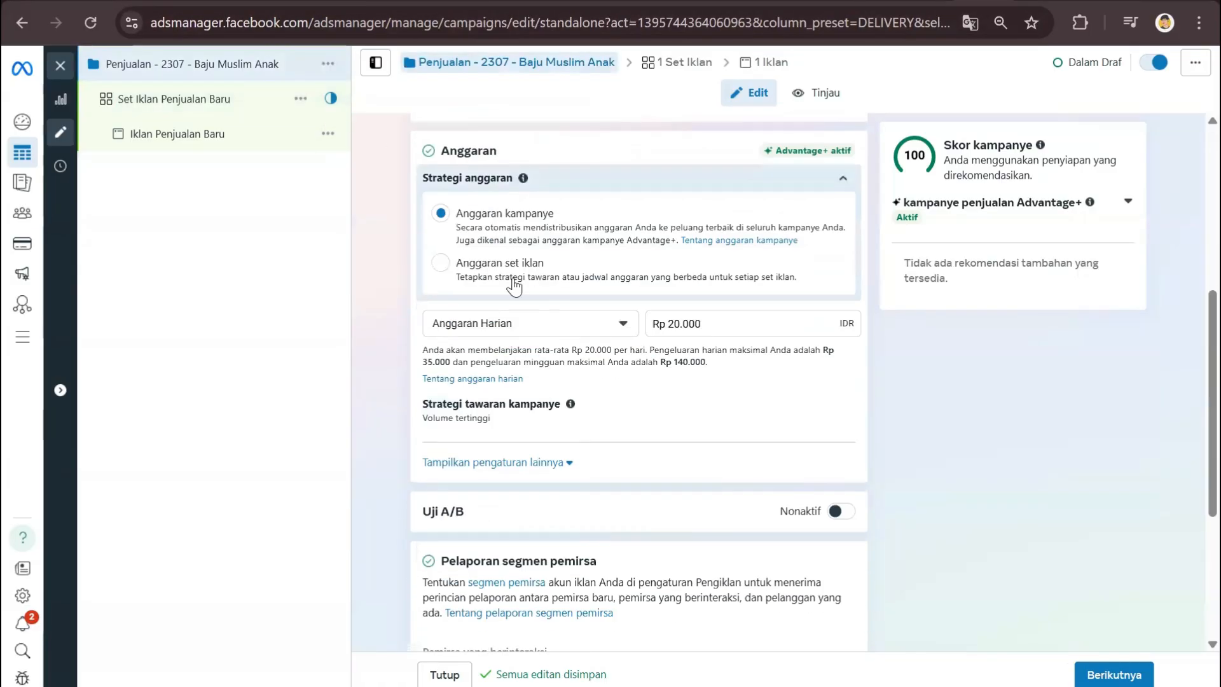
left_click(504, 275)
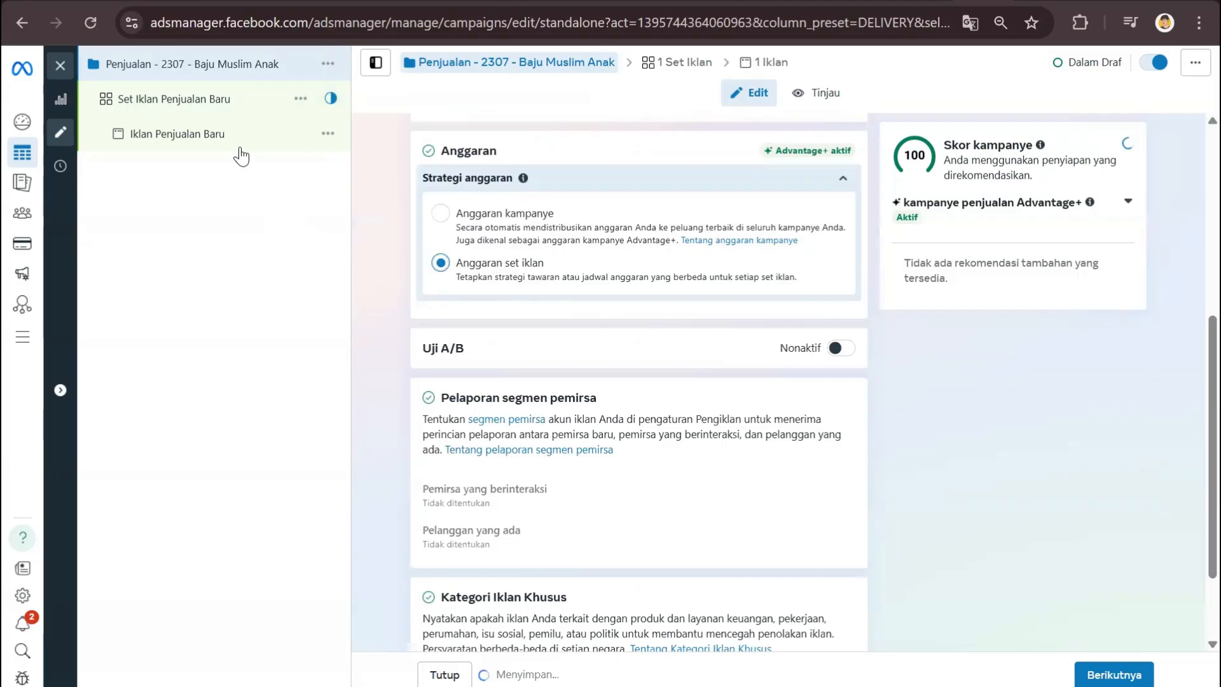
left_click(229, 102)
Step: Try a Target biaya per hasil of Rp 10.000 for the ad set and clear the amount again
scroll(617, 254, "down", 3)
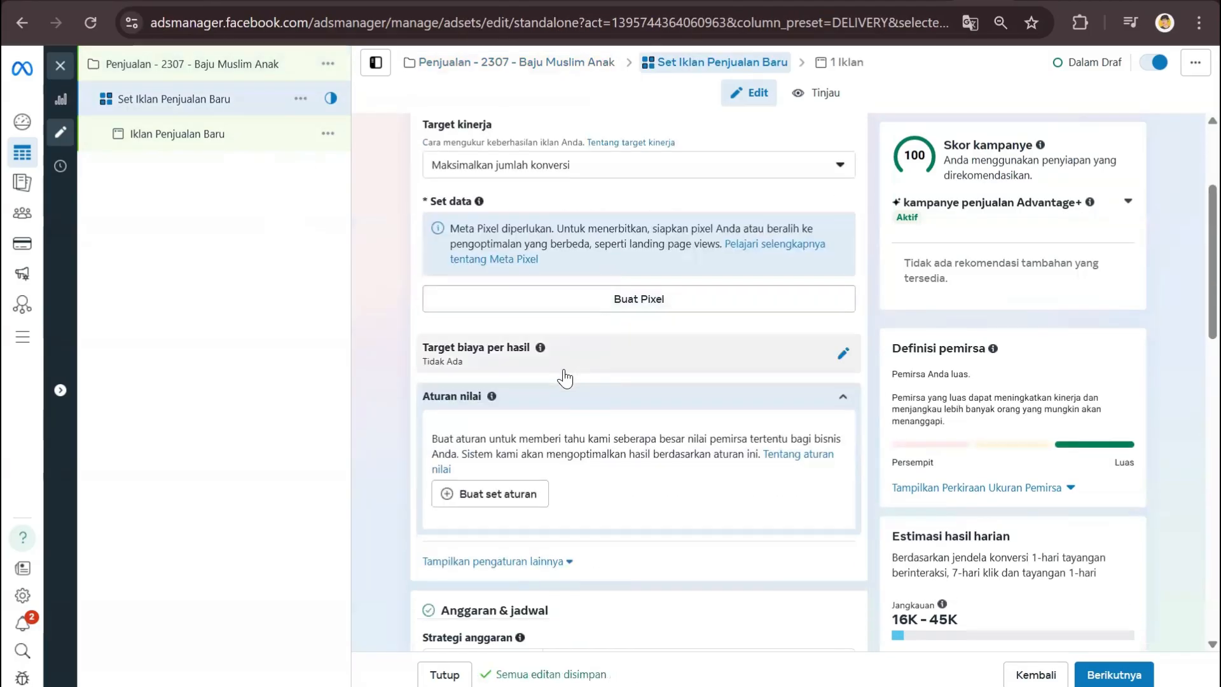
left_click(541, 368)
left_click(532, 385)
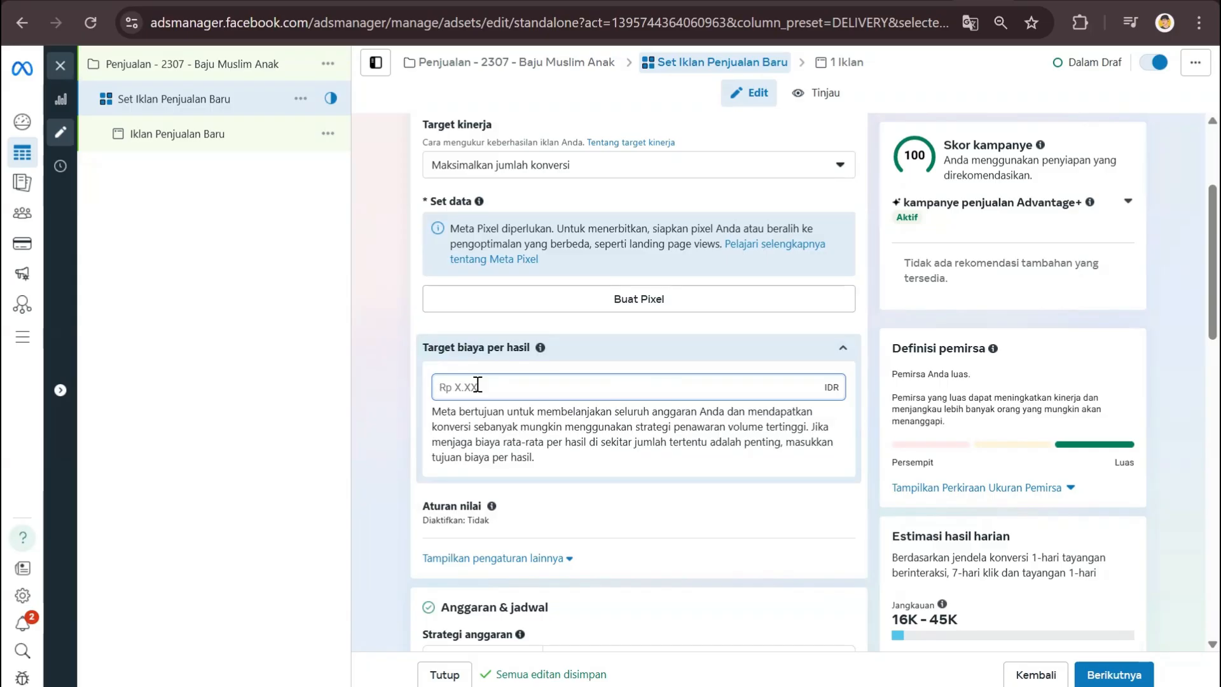
type("10.000")
left_click(400, 350)
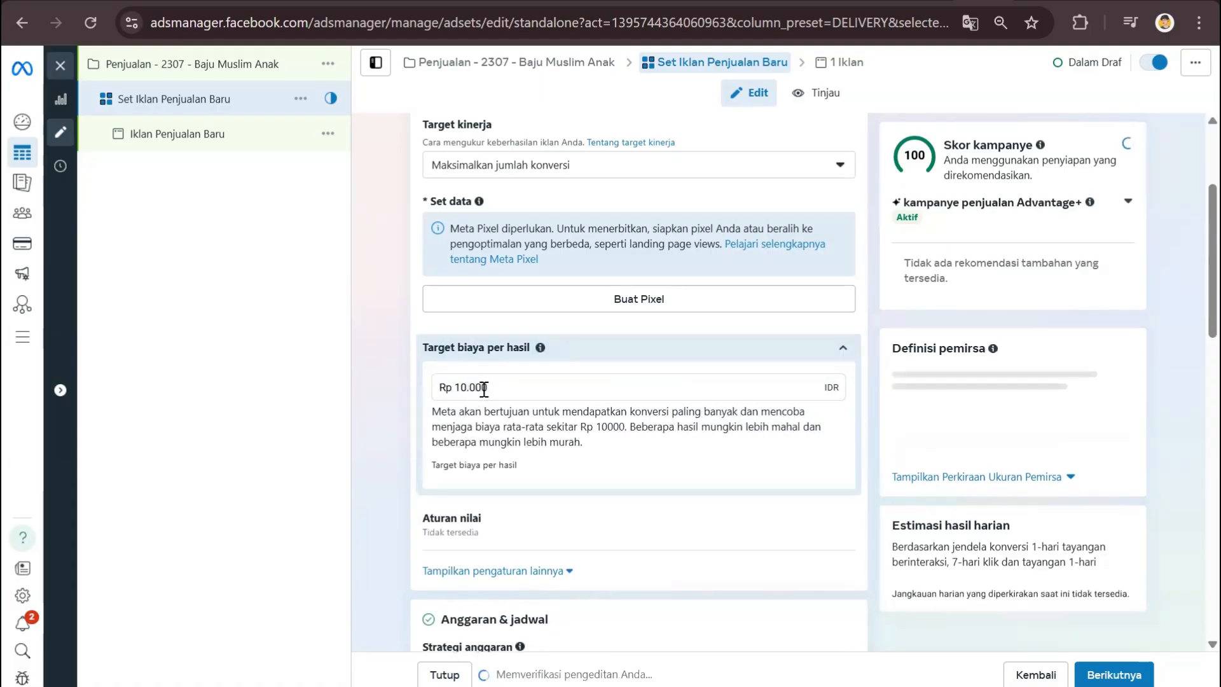
triple_click(459, 388)
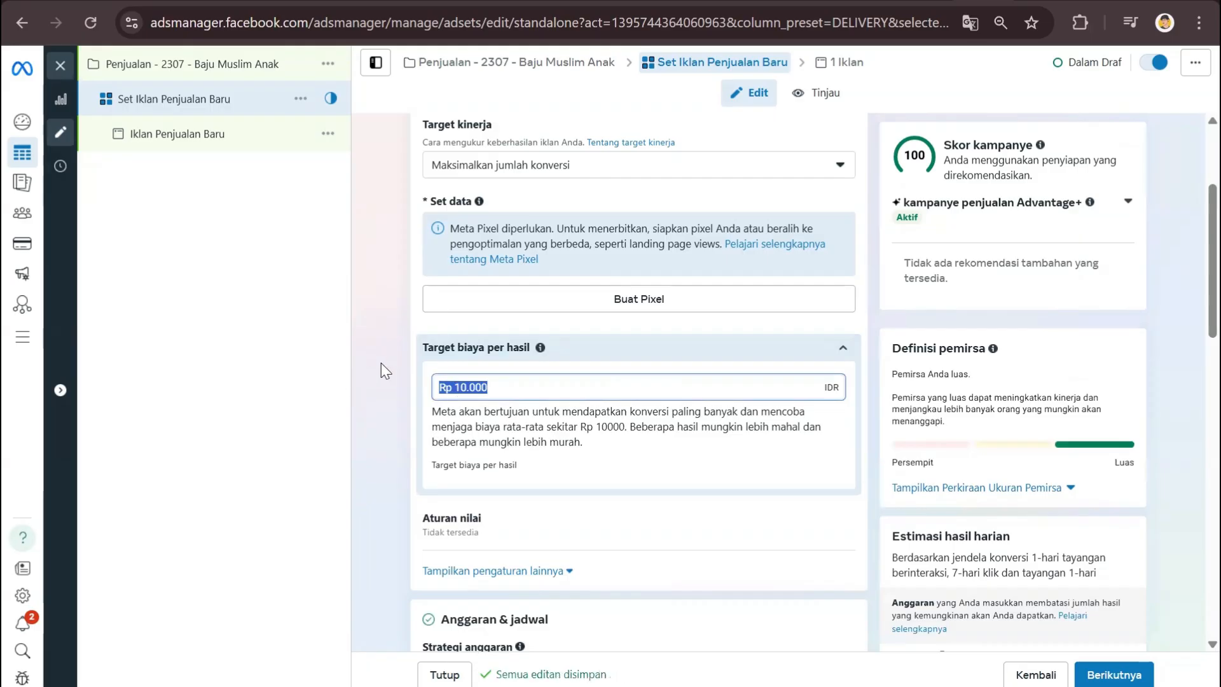
key("BackSpace")
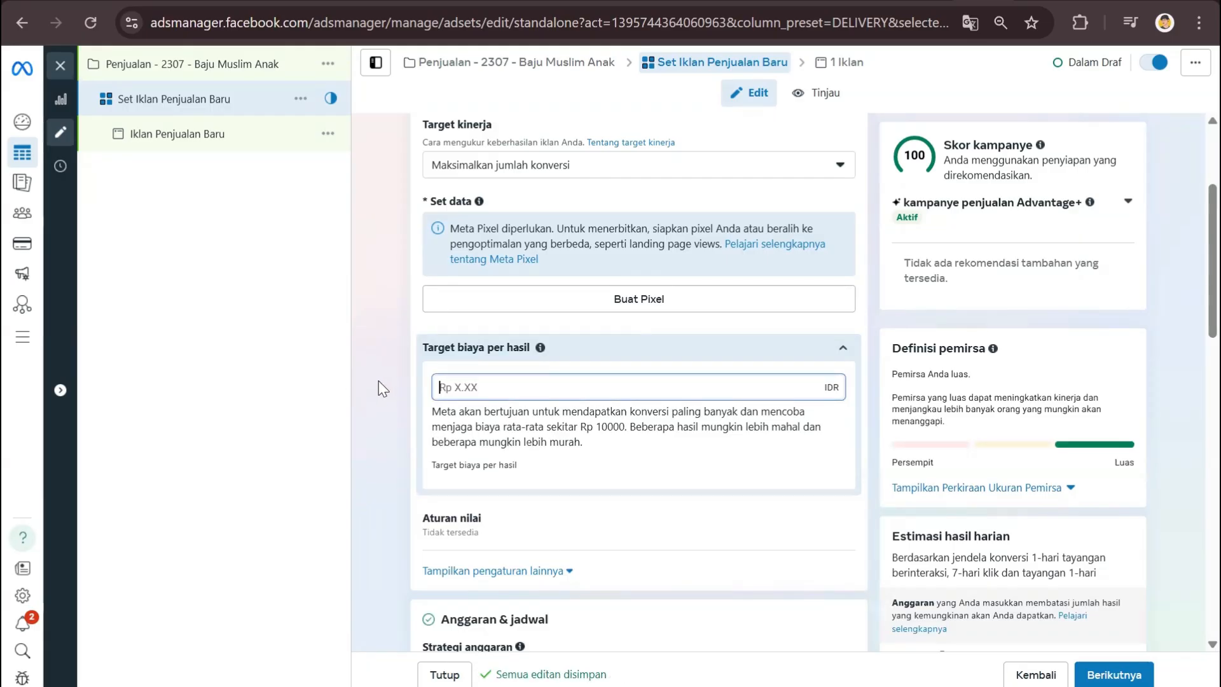
scroll(381, 381, "down", 5)
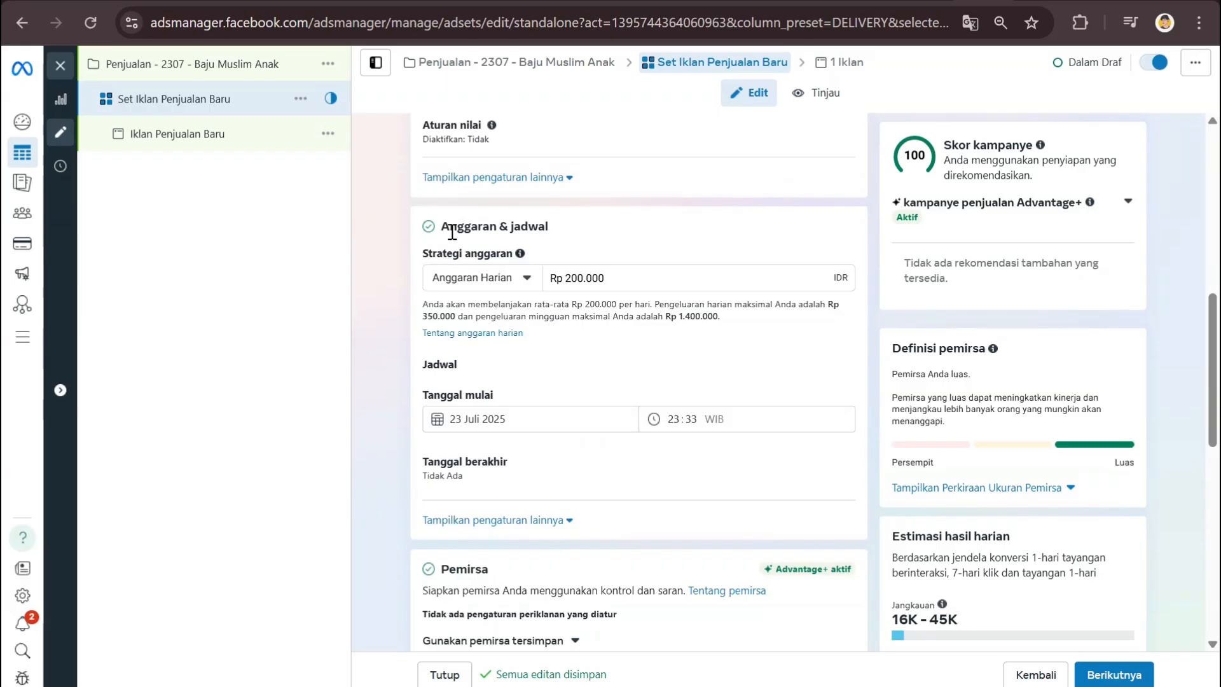
Step: Change the ad set's budget strategy to Anggaran Sepanjang Masa Promosi and review its budget and schedule fields
left_click(469, 275)
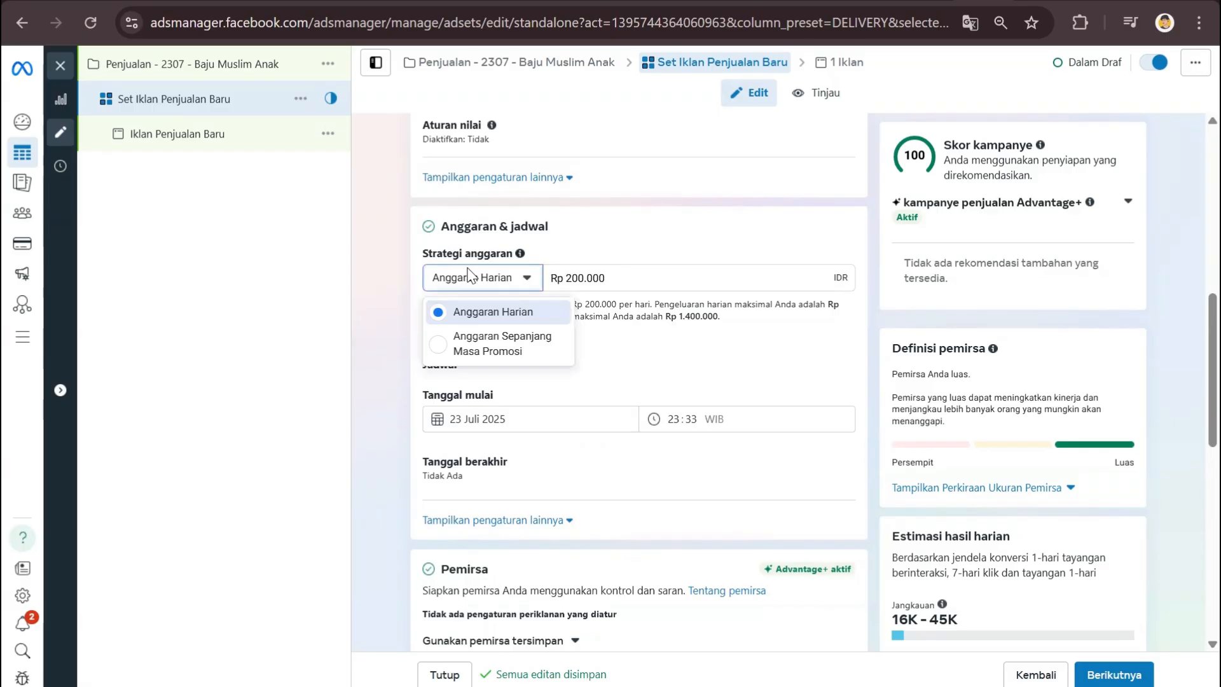
left_click(495, 278)
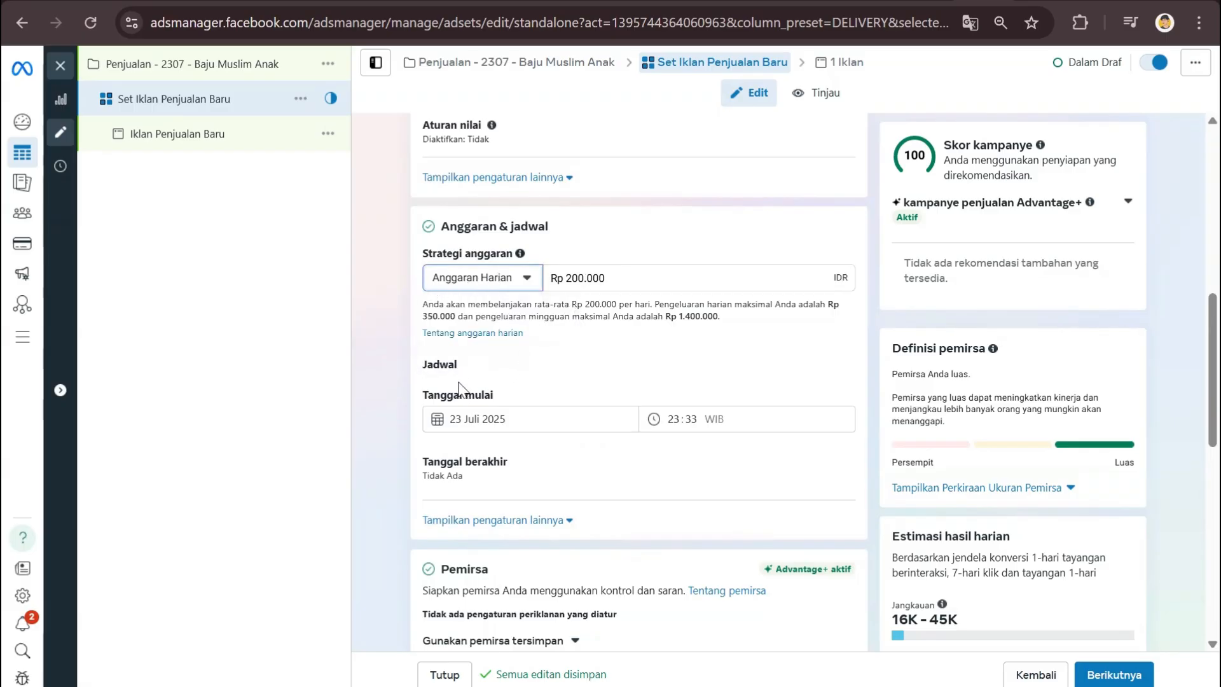
left_click(476, 280)
left_click(476, 280)
left_click(475, 280)
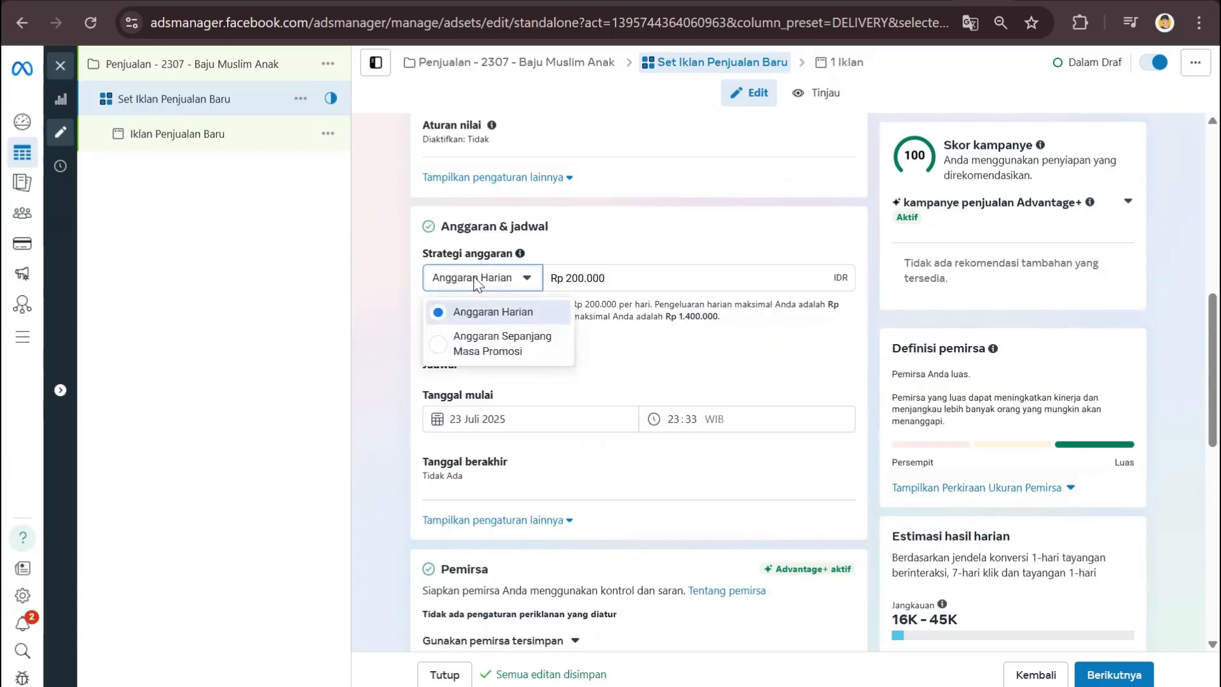
left_click(474, 281)
left_click(474, 283)
left_click(483, 343)
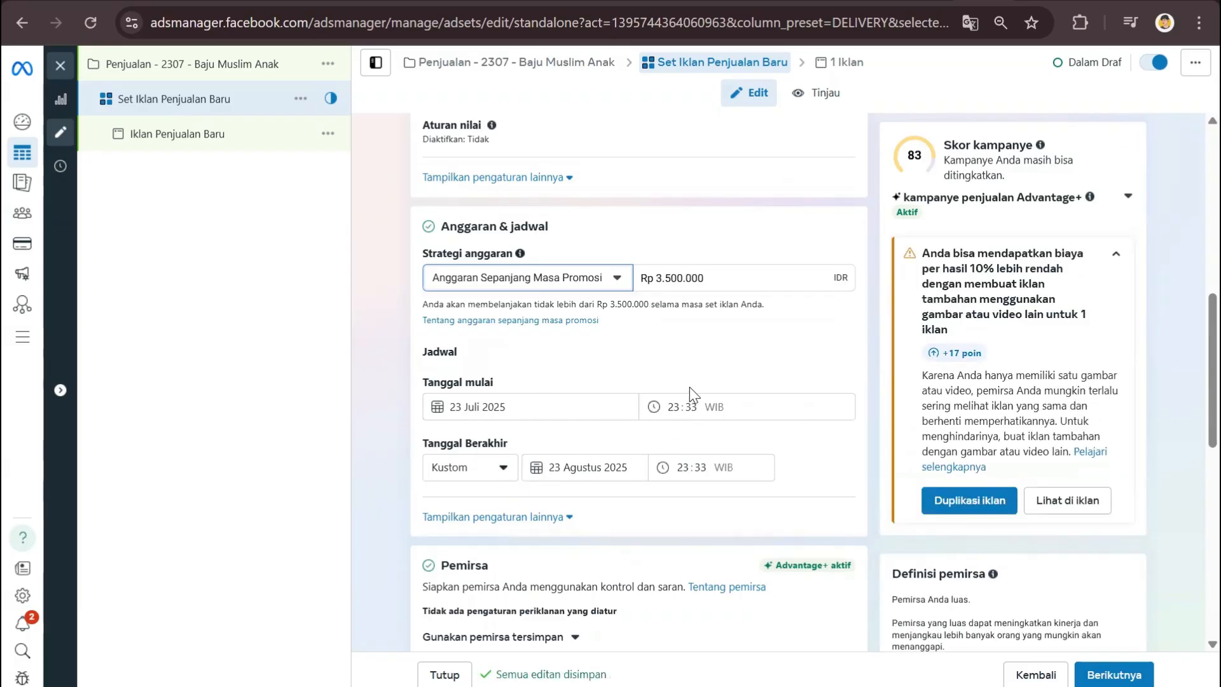
scroll(687, 376, "down", 2)
scroll(674, 372, "up", 3)
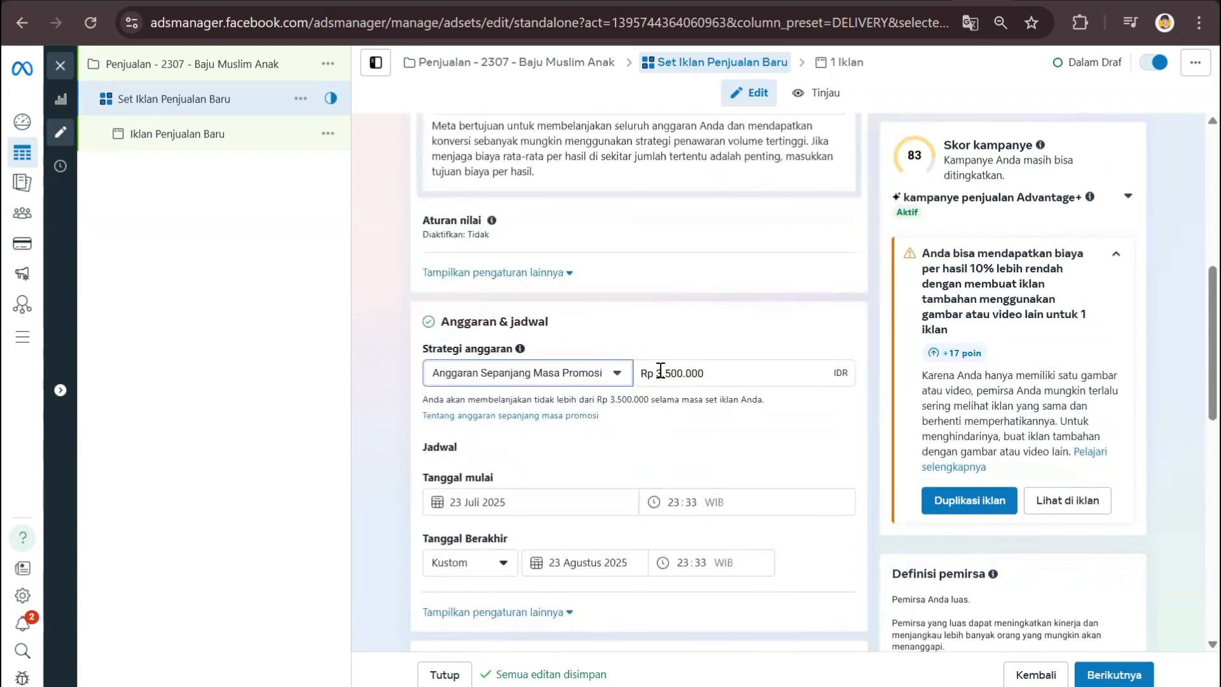
scroll(659, 370, "down", 2)
scroll(426, 419, "down", 5)
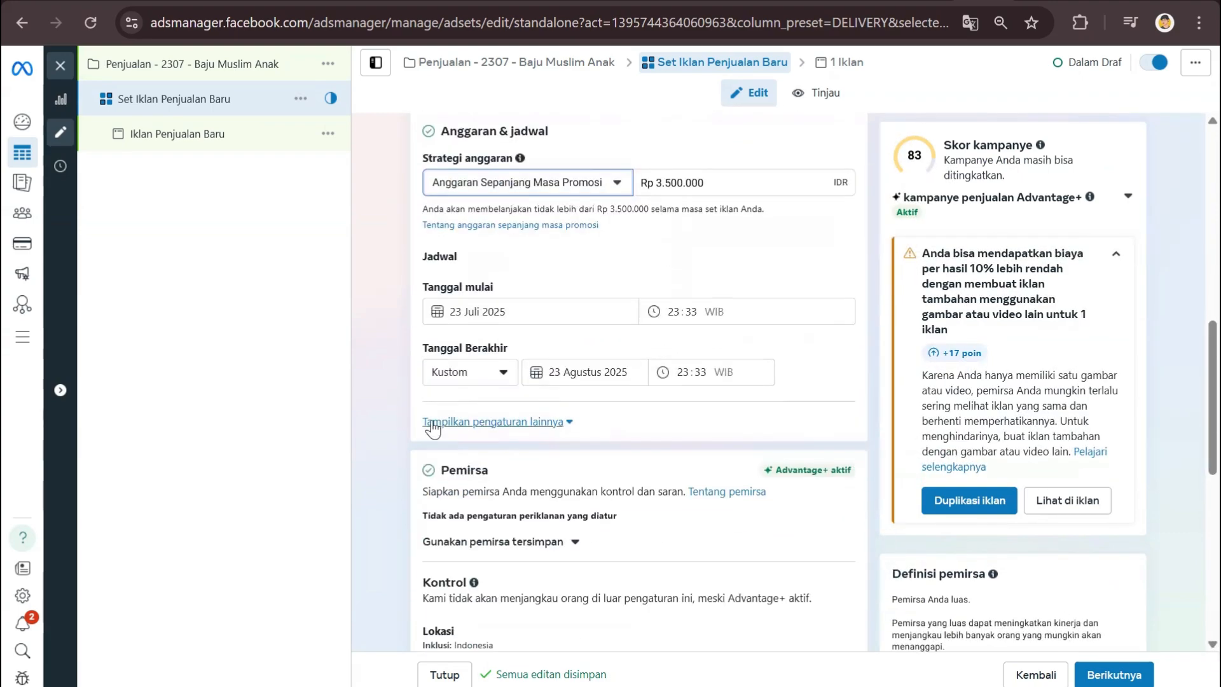
Step: Open the Lokasi control in the Pemirsa section and examine the included Indonesia location on the map
scroll(429, 414, "down", 2)
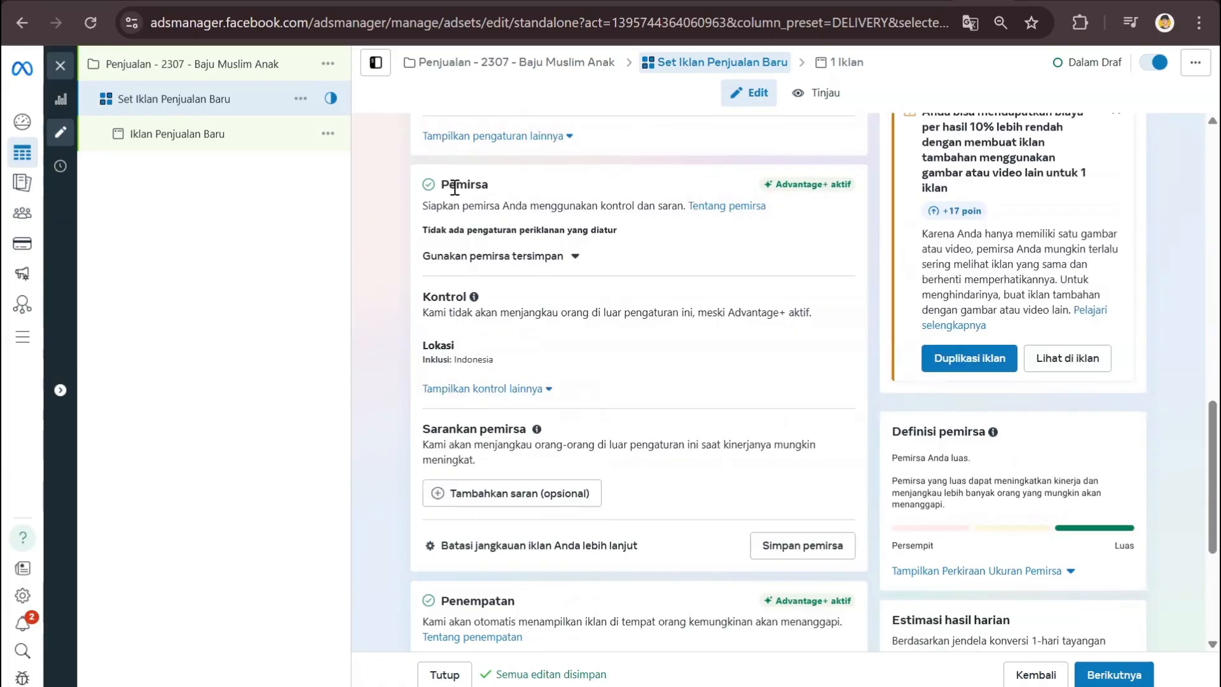
left_click(462, 346)
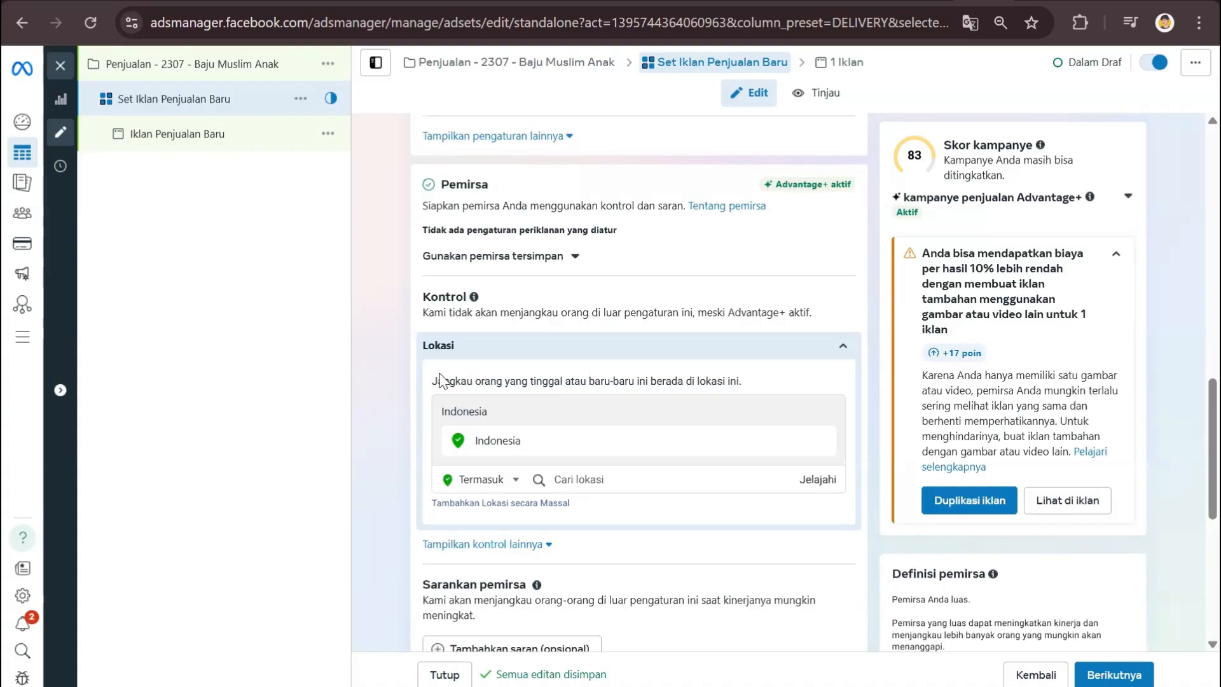
left_click(552, 439)
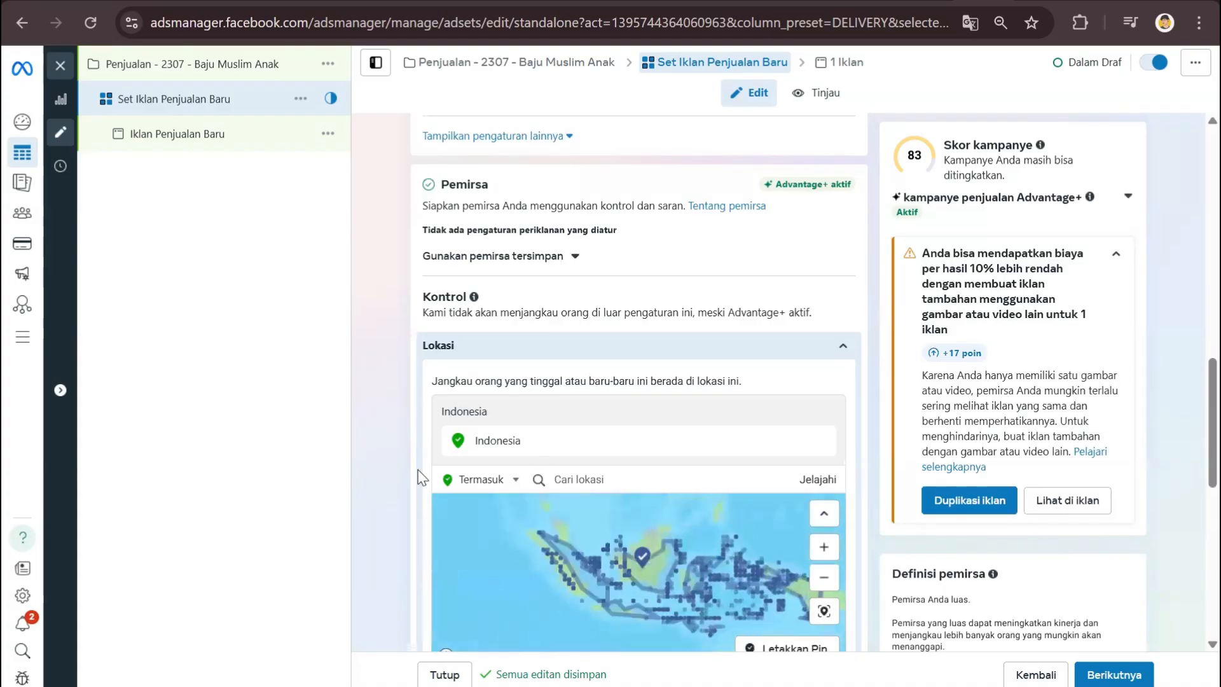
scroll(387, 424, "down", 5)
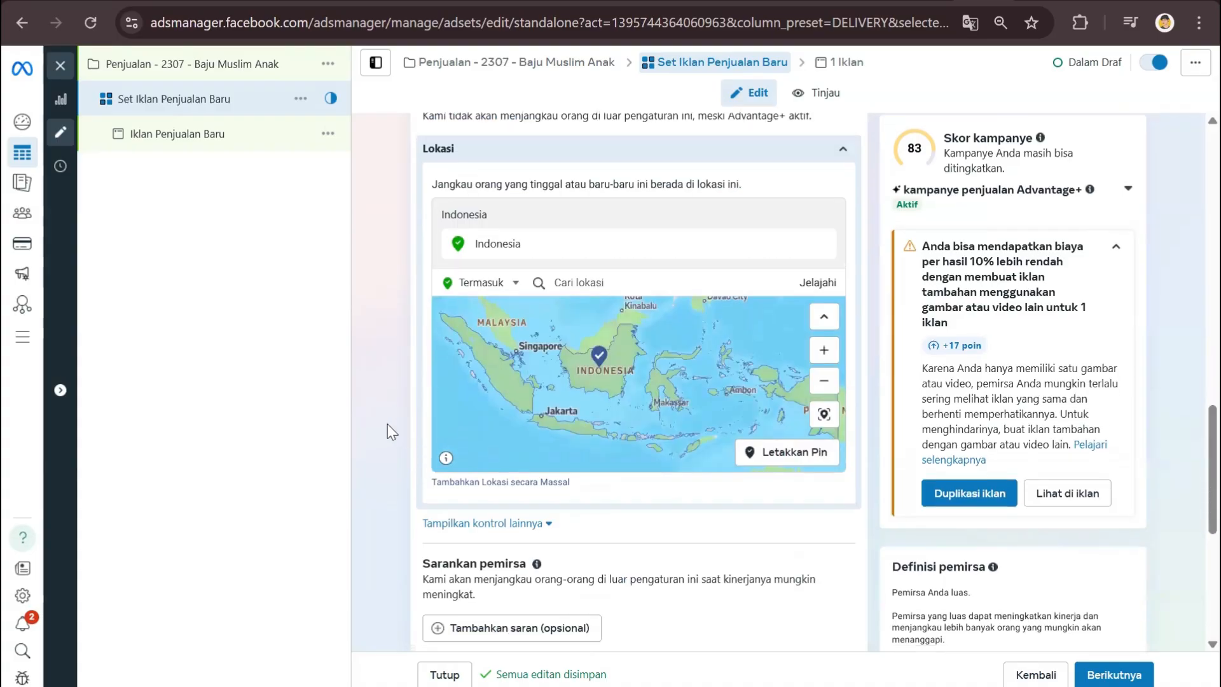
Step: Choose to restrict the ad's reach further and accept changing the audience setup
scroll(387, 423, "down", 2)
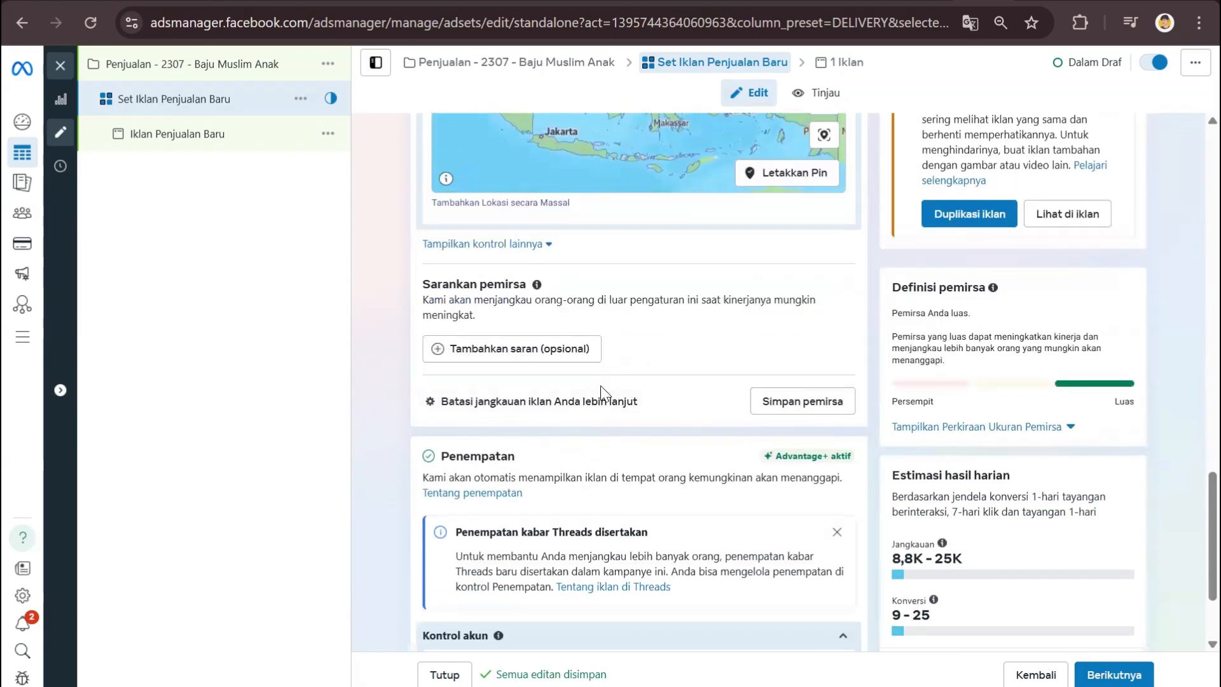
left_click(607, 398)
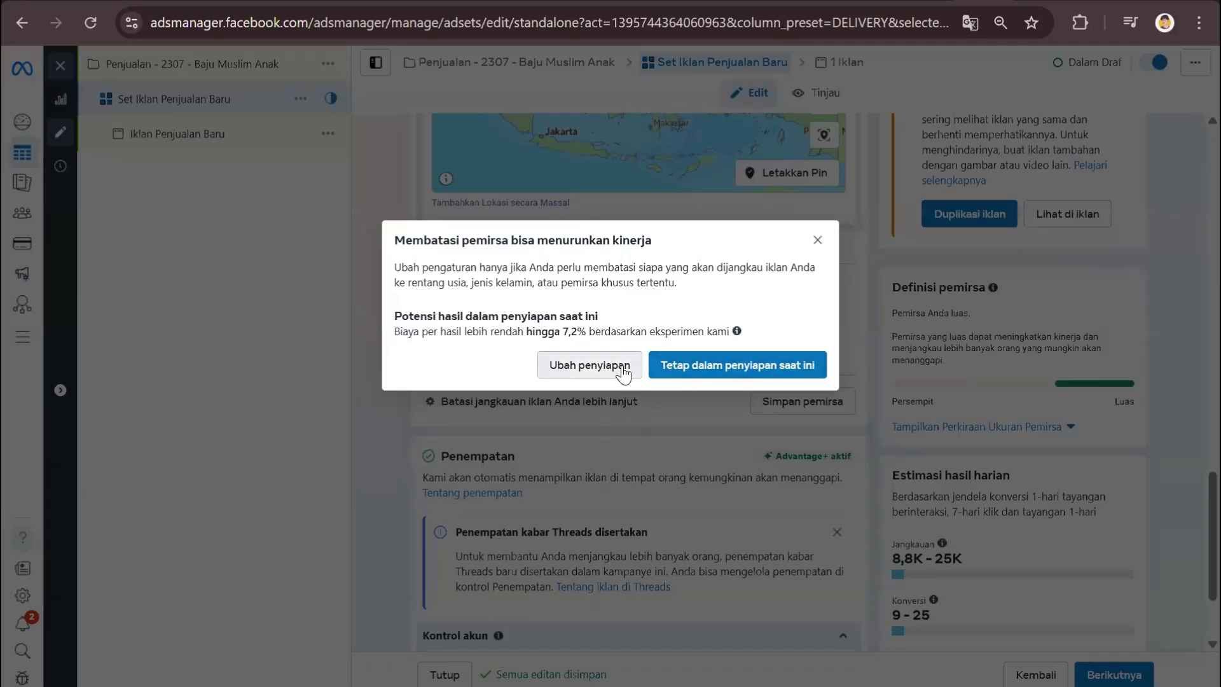
left_click(589, 365)
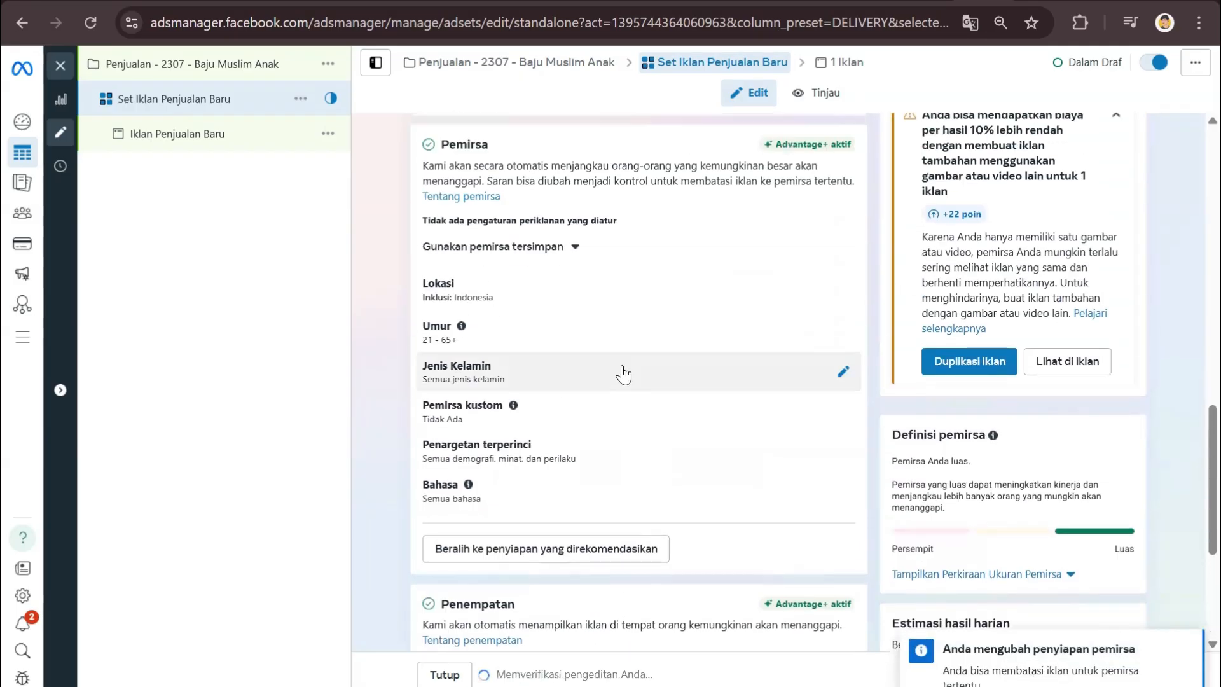
Step: Set the audience's Umur range to 21–41 and turn off Gunakan sebagai saran for it
scroll(559, 338, "up", 2)
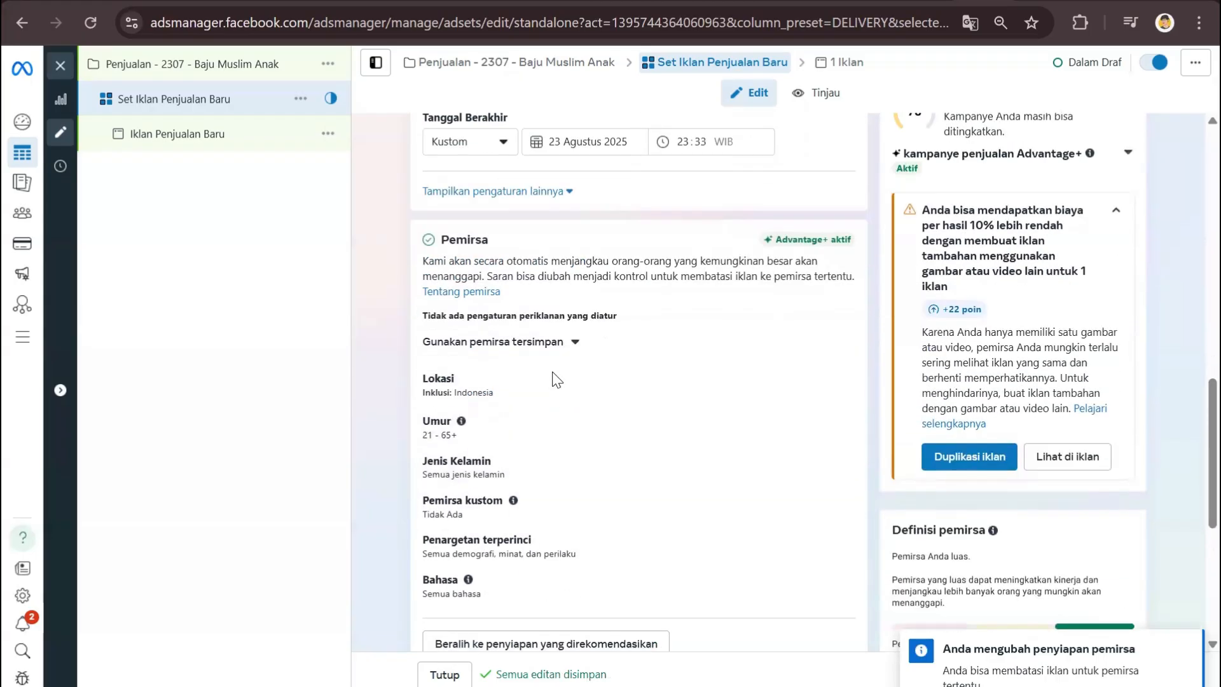
left_click(837, 425)
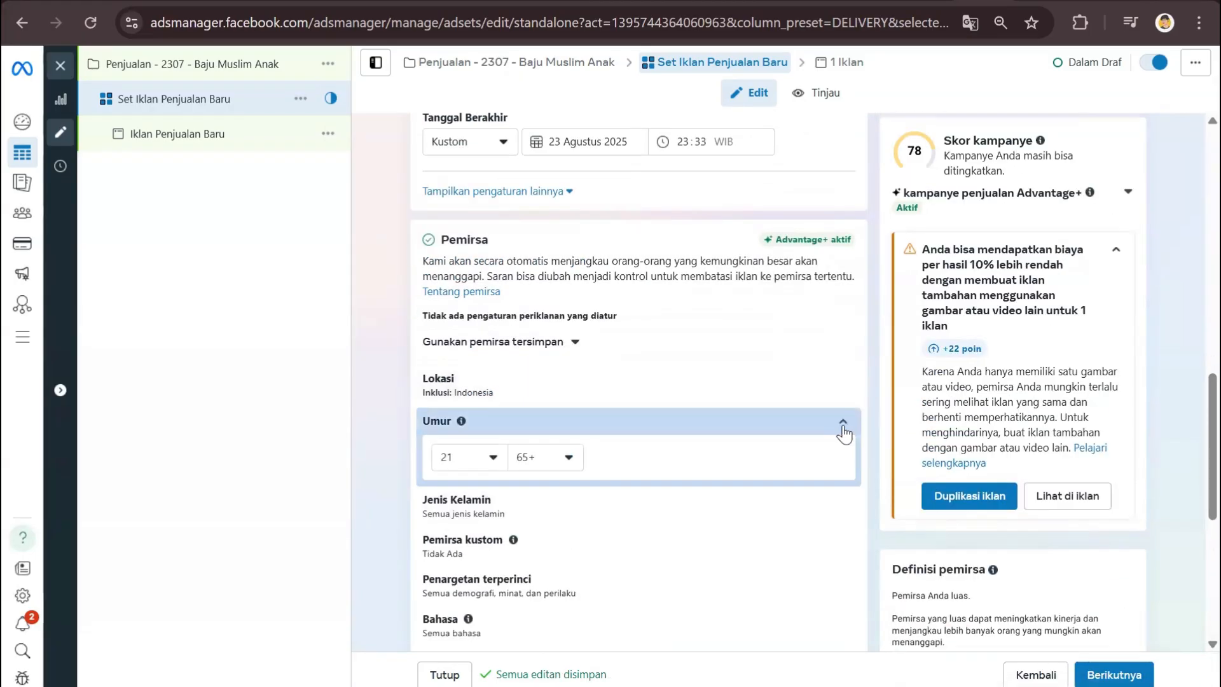
left_click(494, 459)
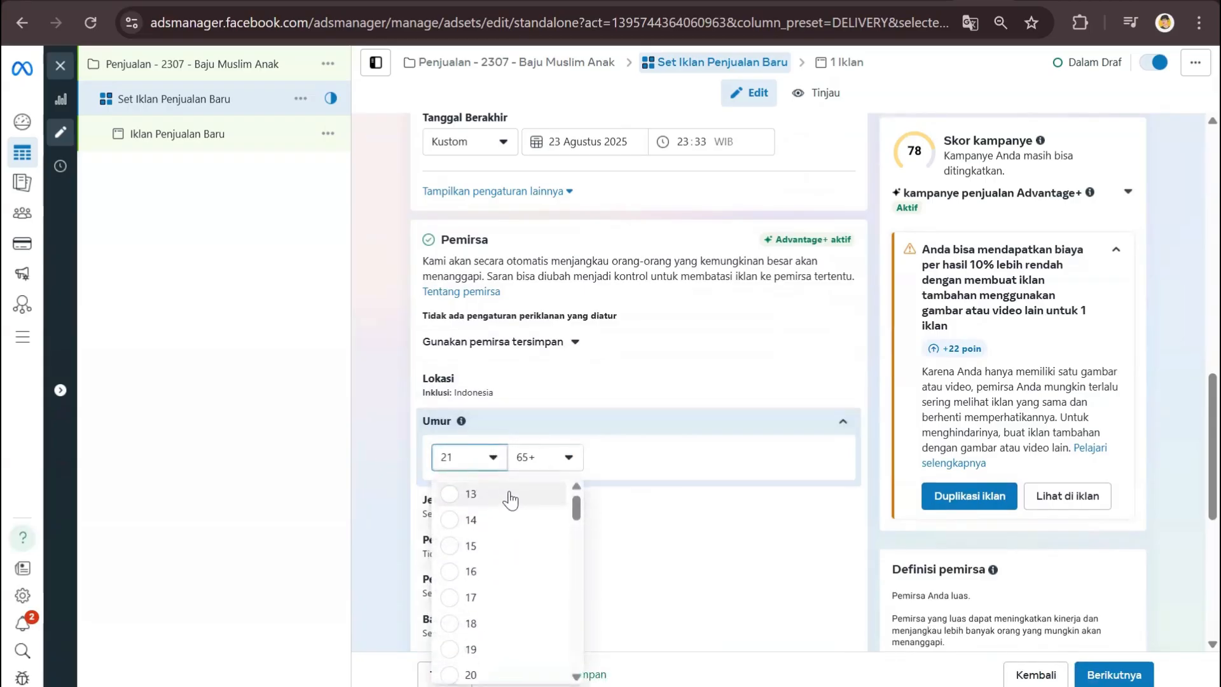
left_click(493, 460)
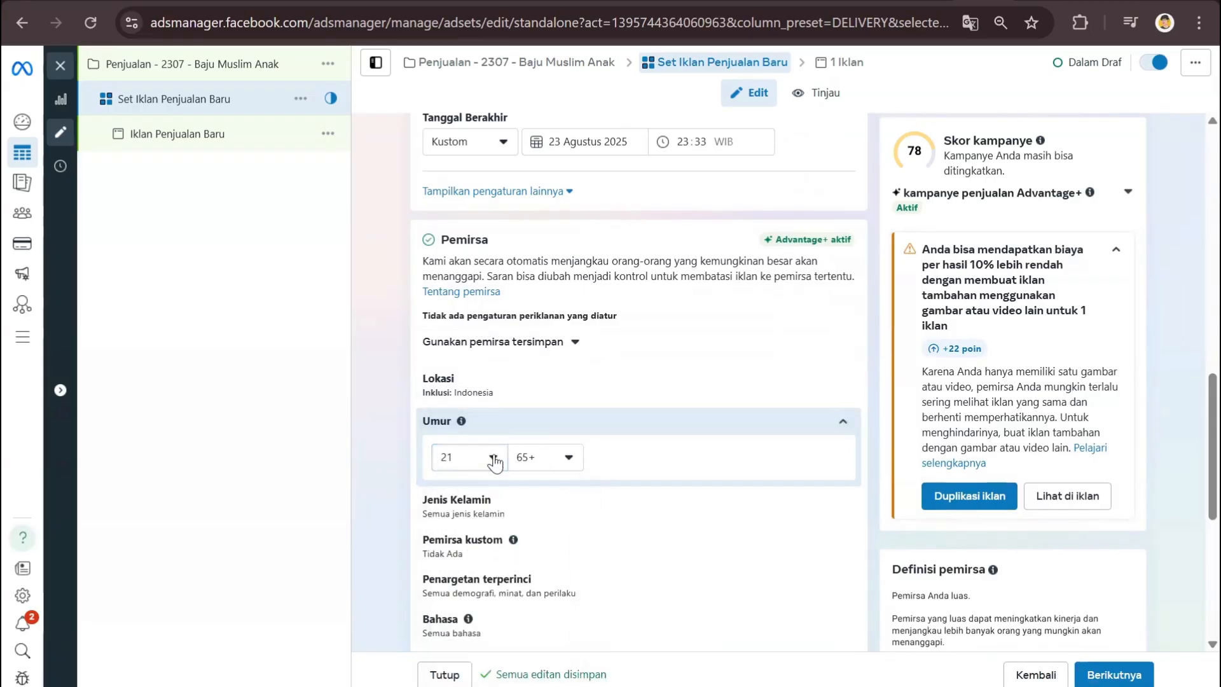
left_click(494, 459)
left_click(493, 459)
left_click(481, 461)
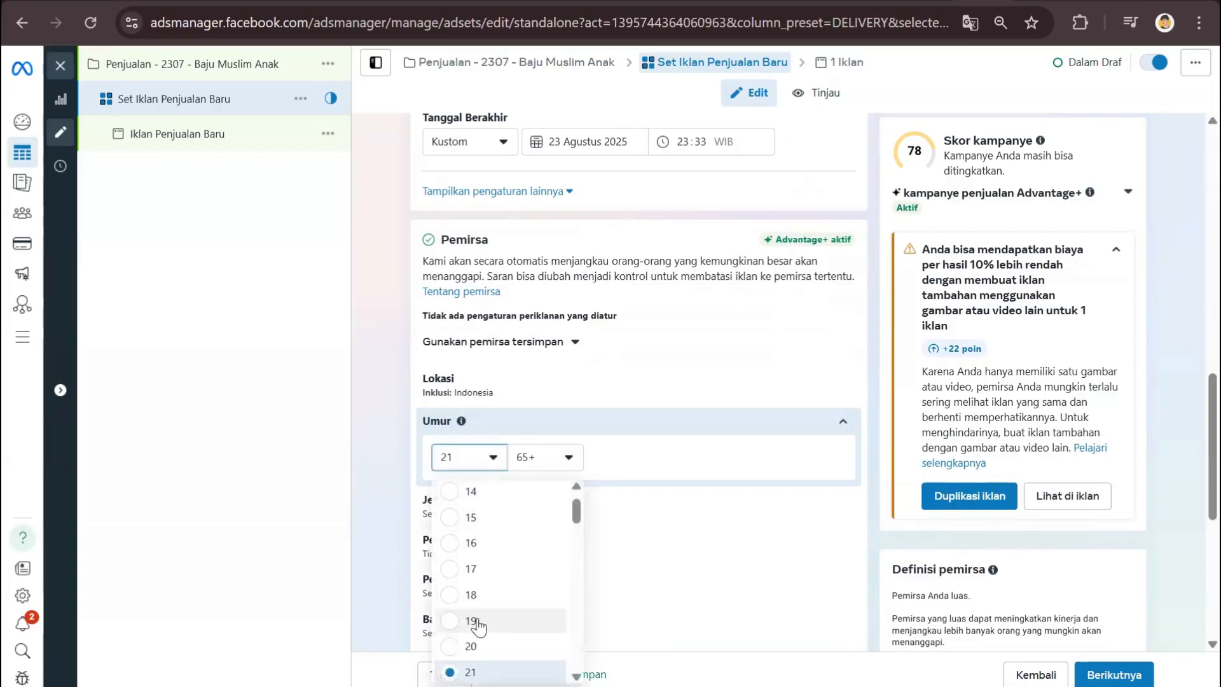
left_click(537, 461)
scroll(558, 539, "up", 5)
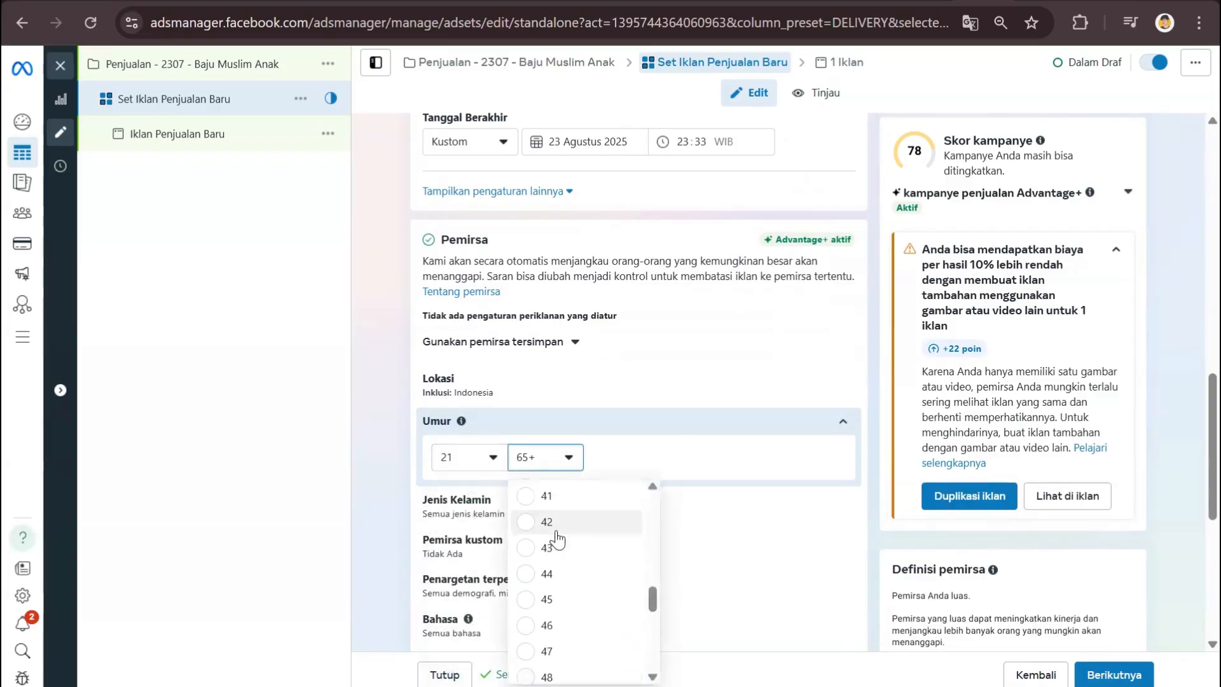
left_click(562, 508)
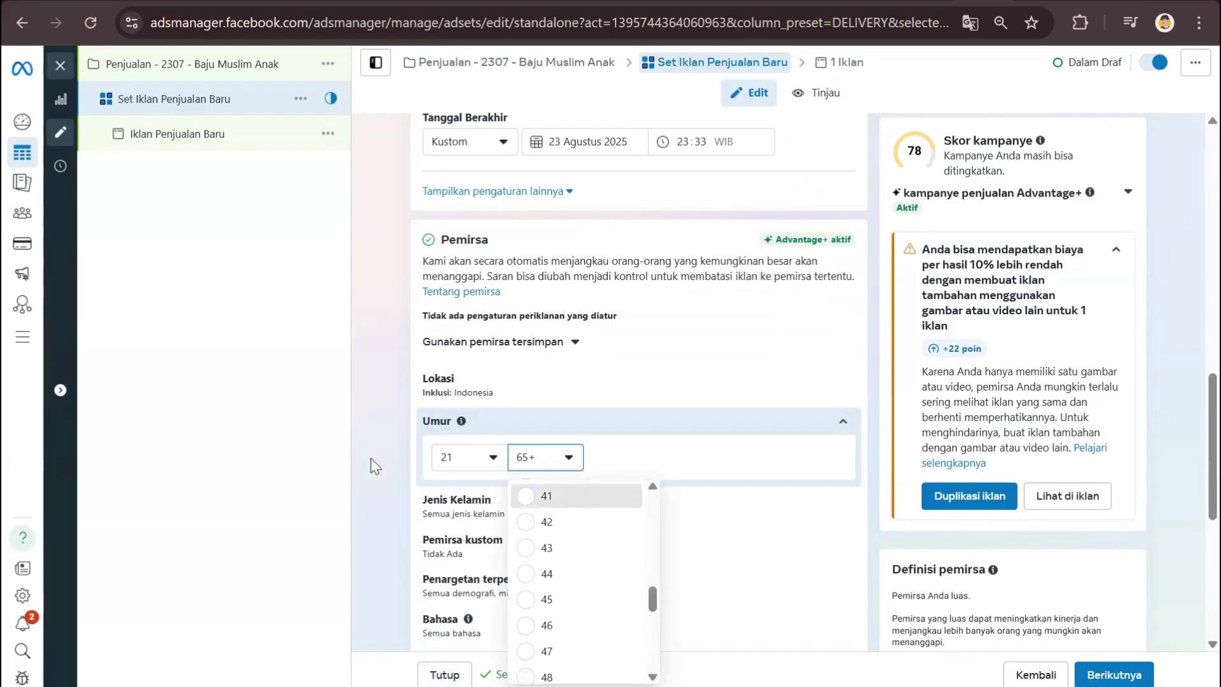
scroll(414, 493, "down", 2)
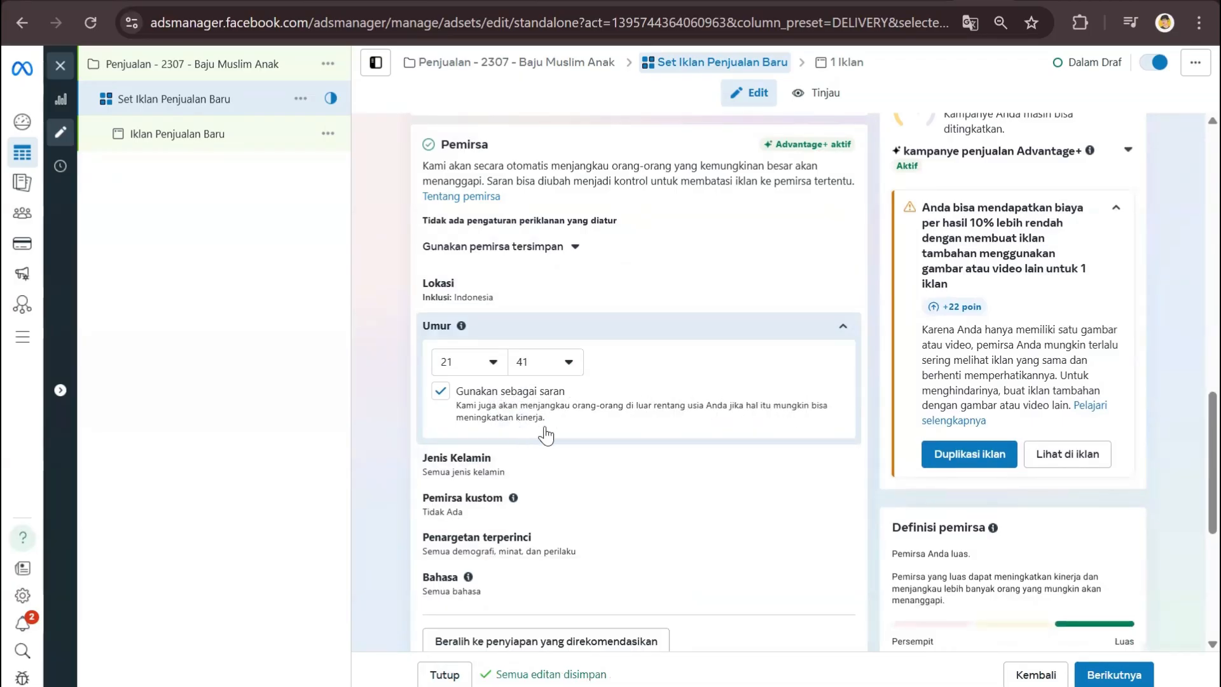
left_click(512, 404)
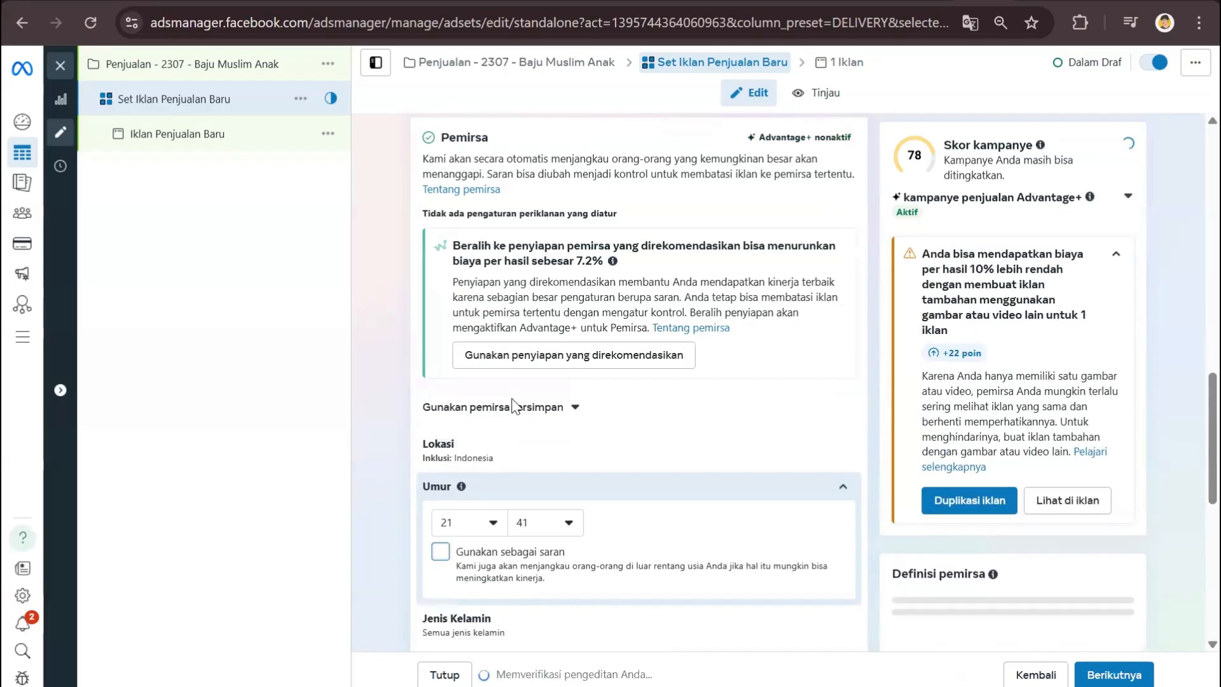
Step: Open the audience's Jenis Kelamin setting to examine its options
scroll(512, 541, "down", 2)
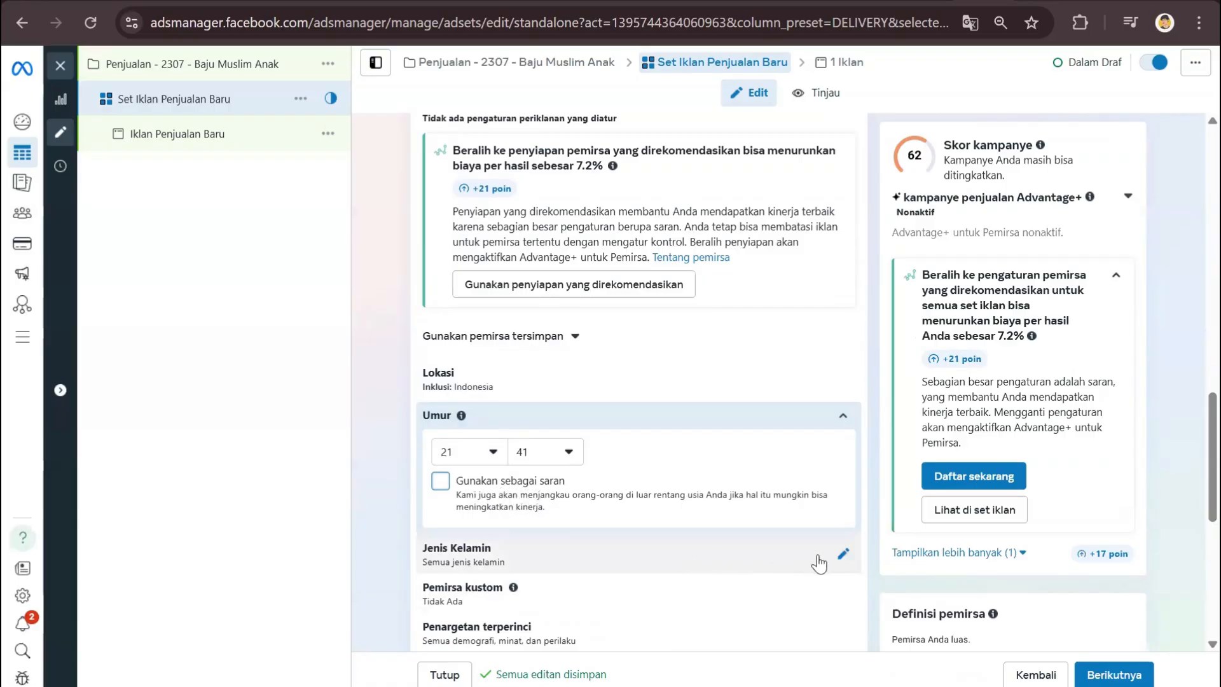
left_click(843, 554)
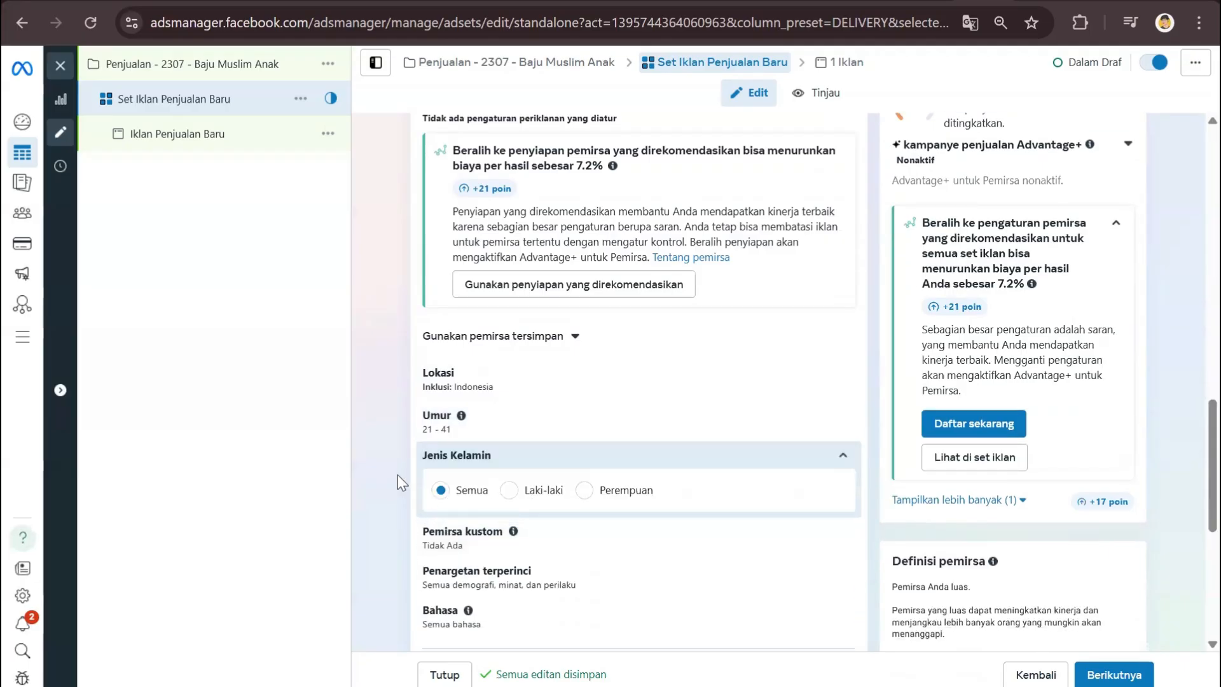
scroll(402, 437, "down", 1)
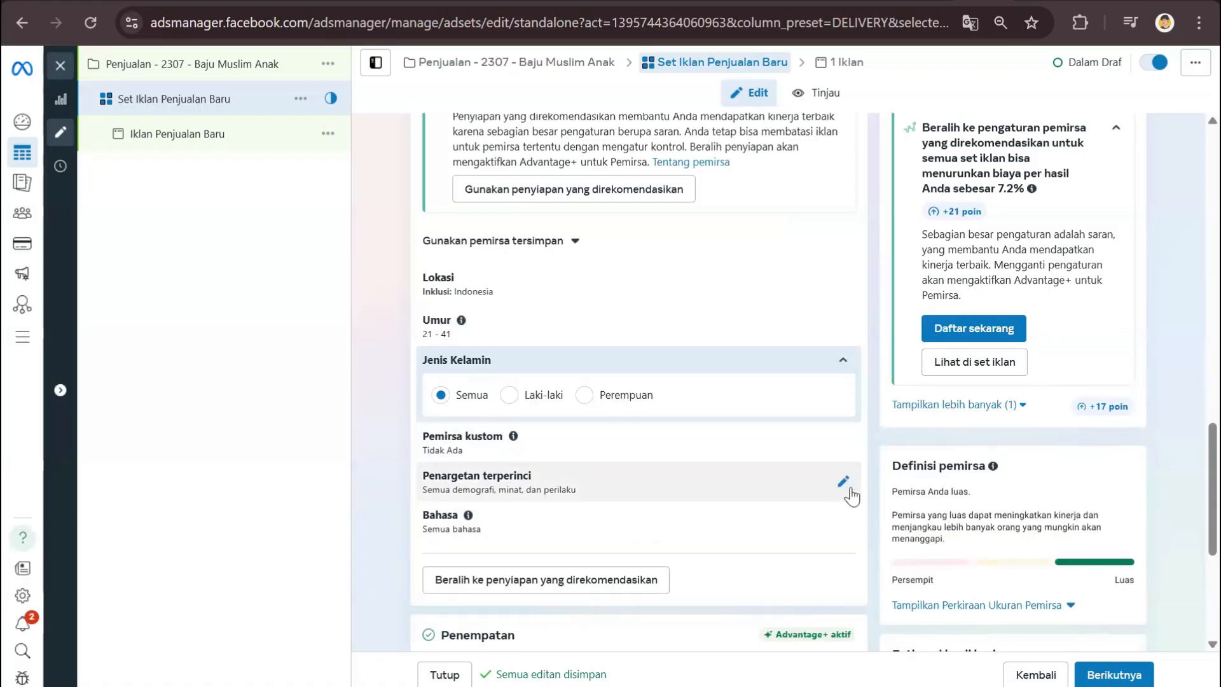
Step: Open Penargetan terperinci and browse its targeting categories, expanding Demografi
left_click(843, 482)
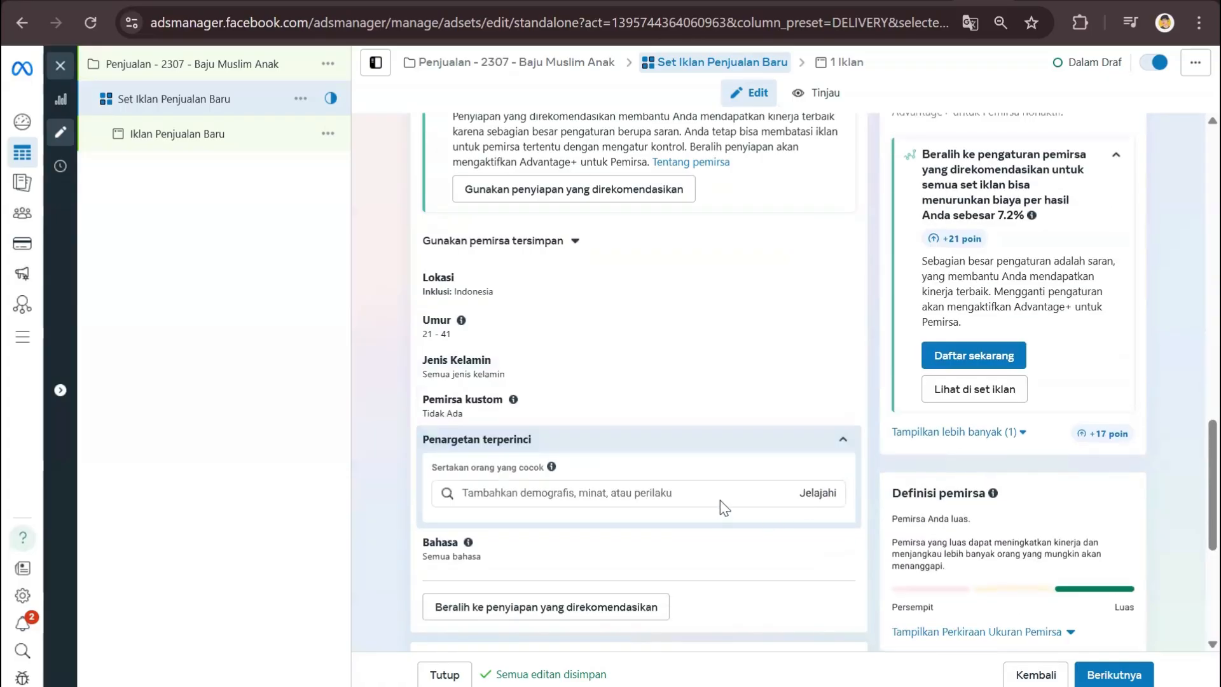
left_click(720, 493)
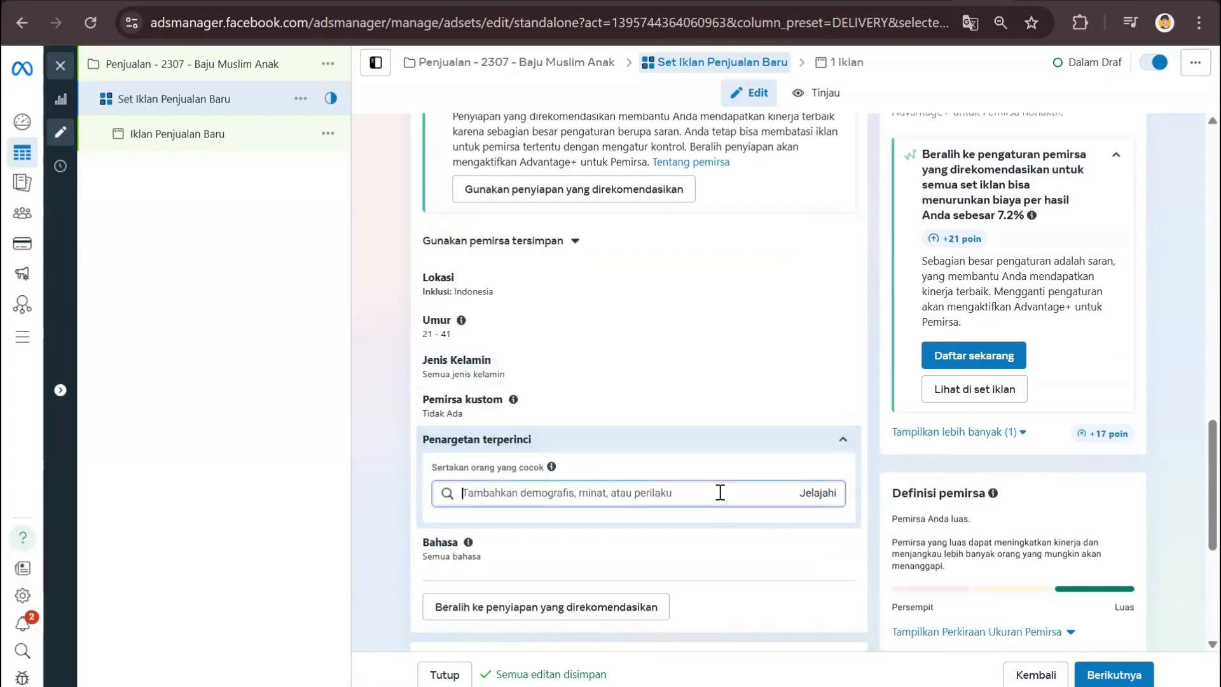
left_click(803, 495)
left_click(520, 528)
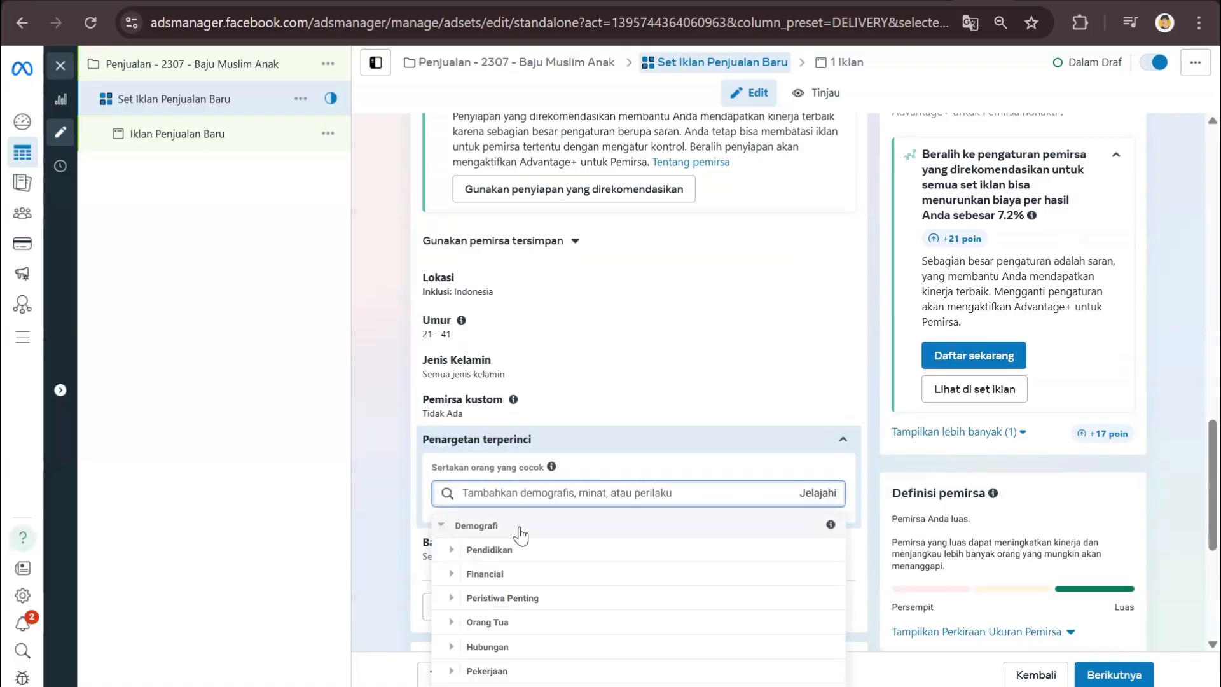
left_click(522, 533)
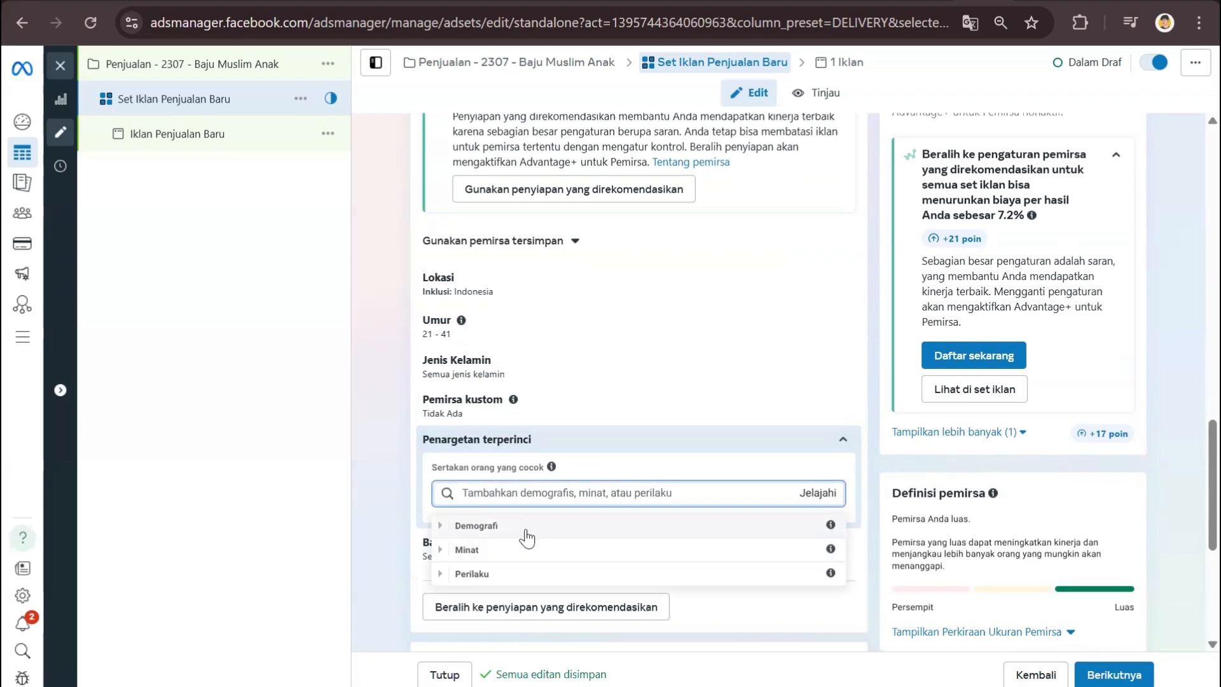
left_click(526, 538)
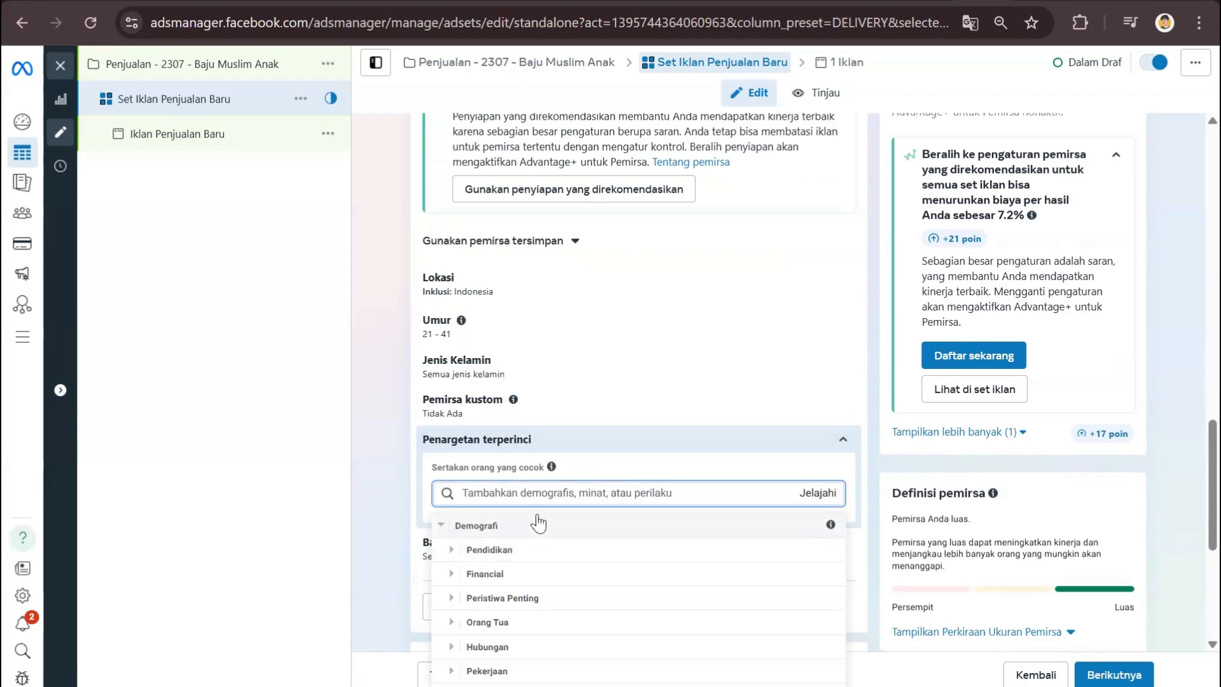
Step: Examine the Pendidikan and Orang Tua demographic options, including Semua Orang Tua, in Penargetan terperinci
left_click(518, 550)
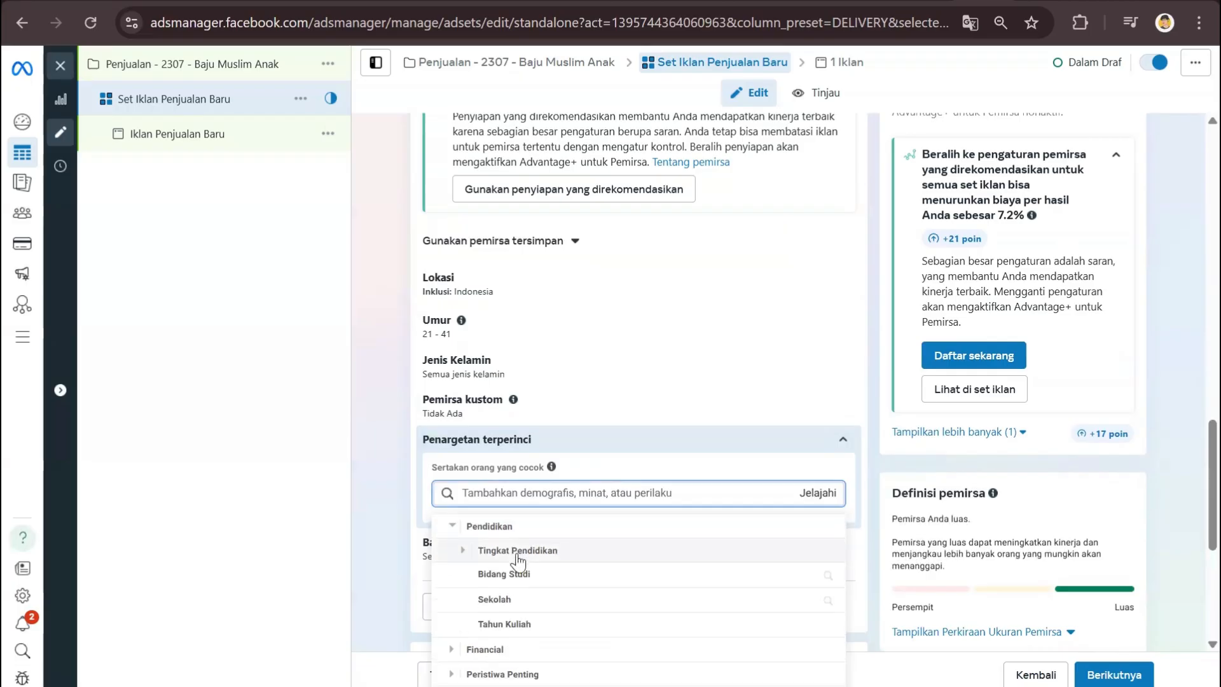
left_click(521, 528)
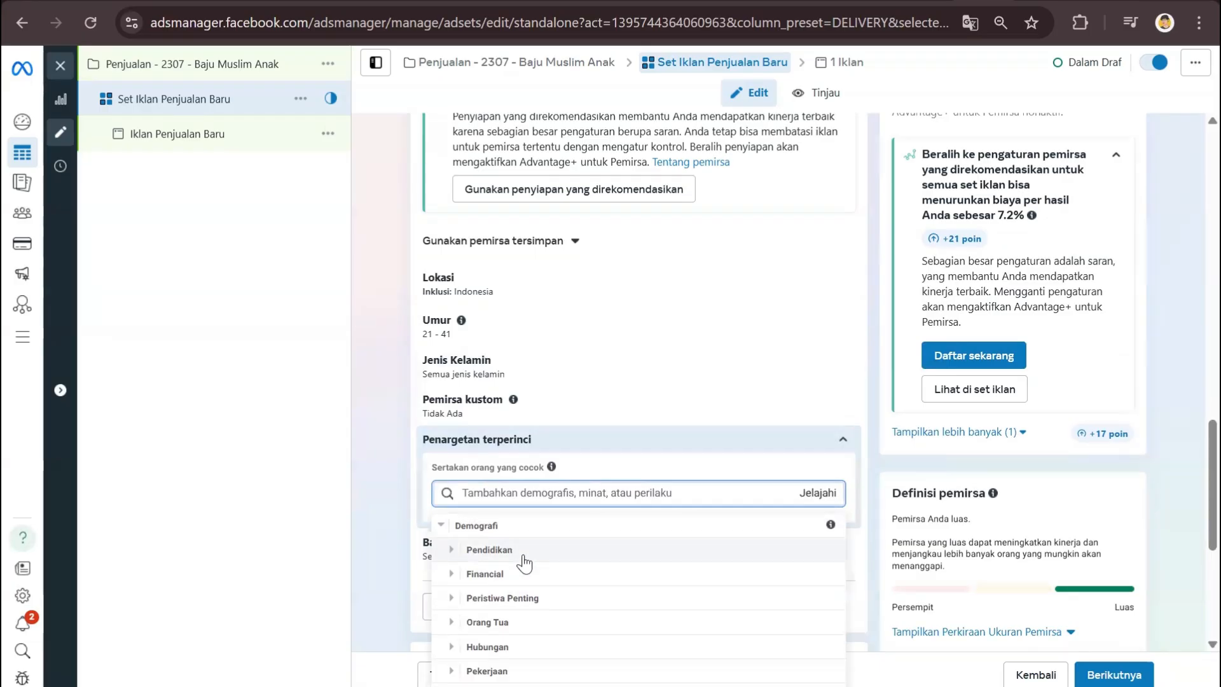
left_click(522, 556)
left_click(535, 528)
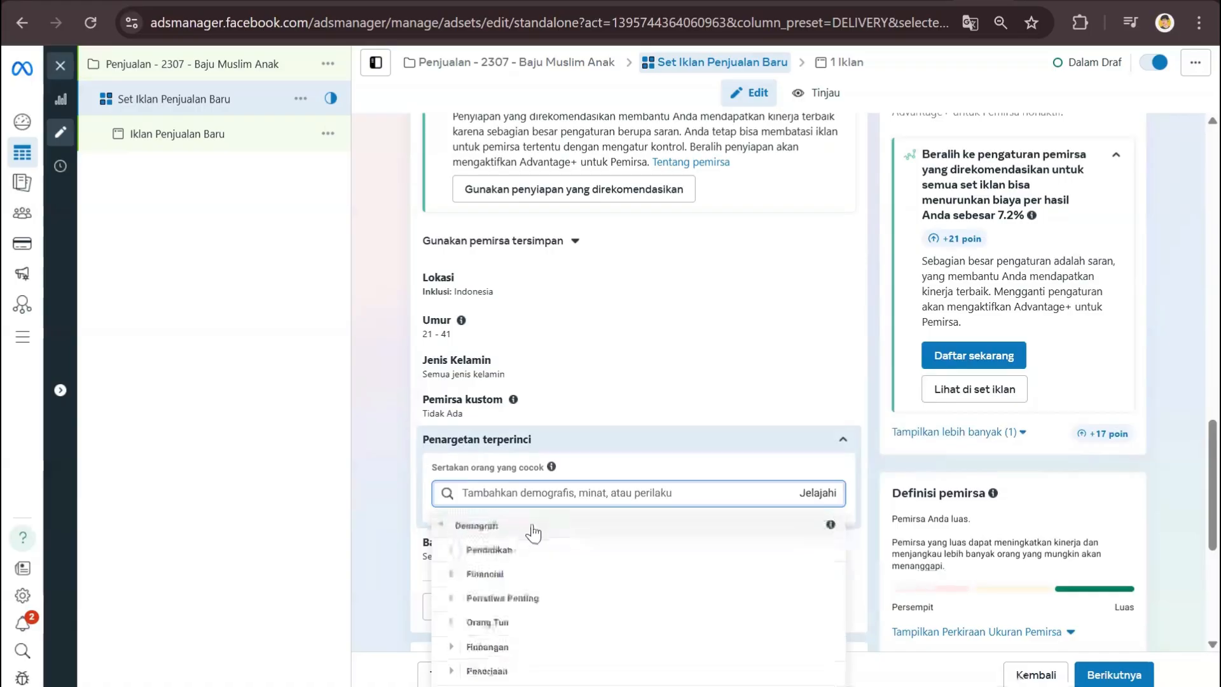
left_click(537, 627)
left_click(531, 614)
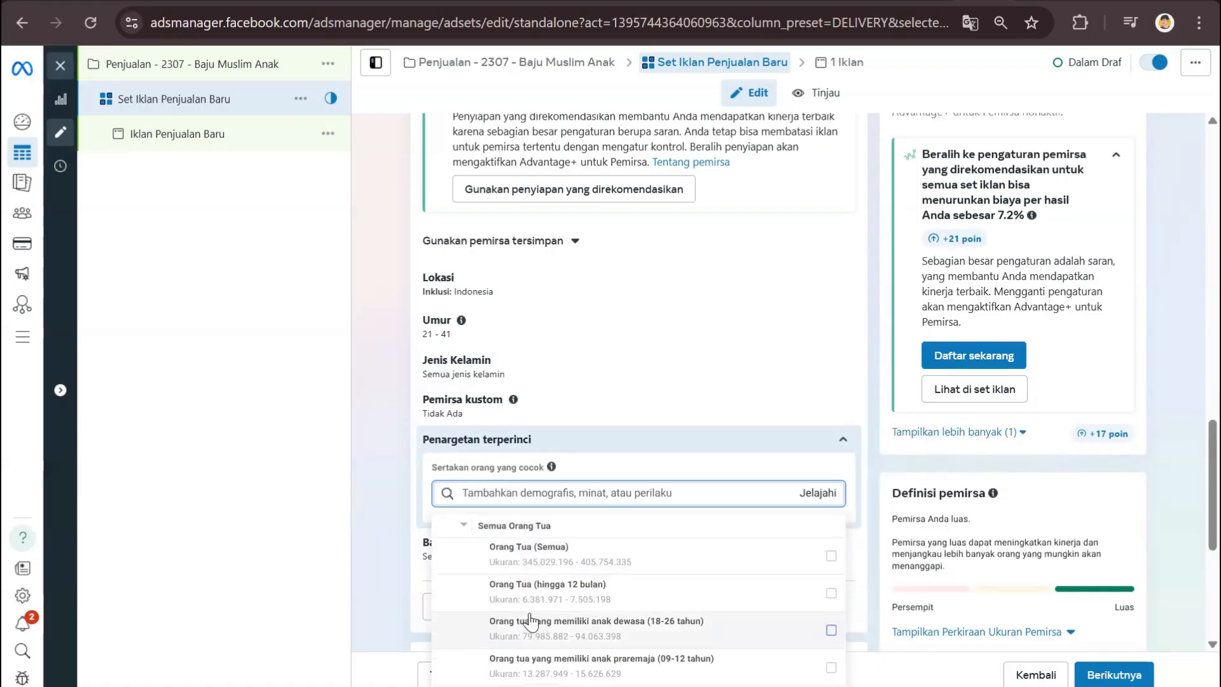
scroll(545, 571, "up", 2)
left_click(534, 615)
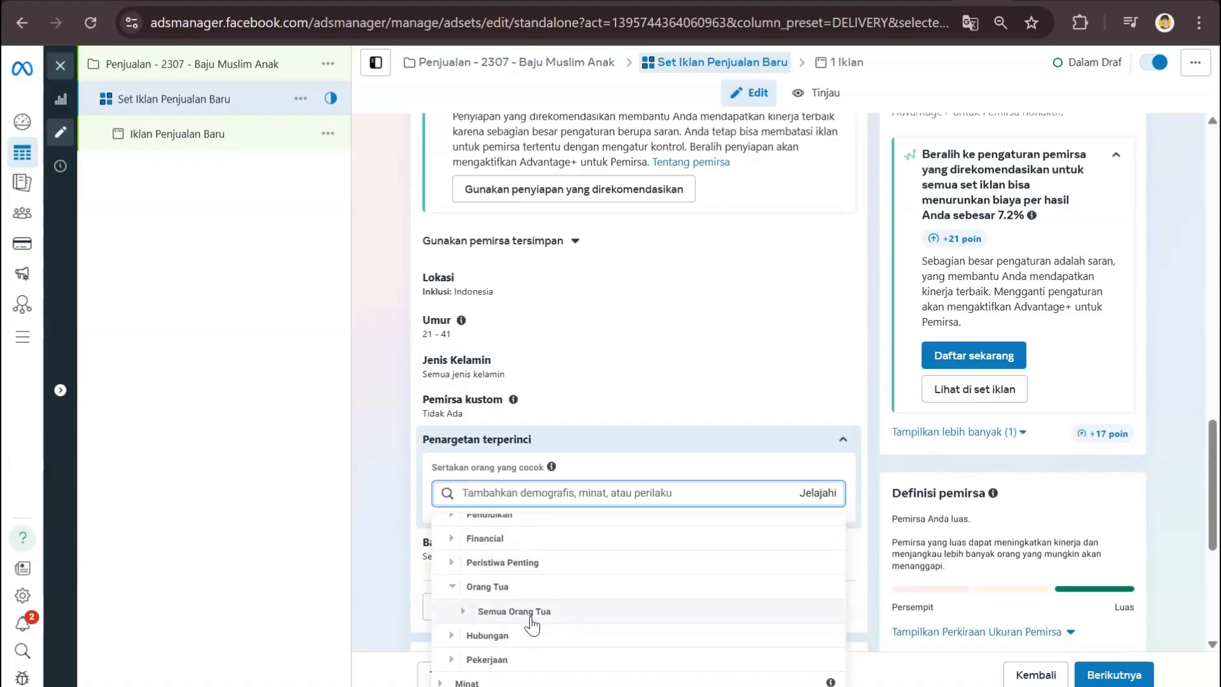
Step: Browse the Minat and Perilaku categories in Penargetan terperinci, then close the category list without choosing any
left_click(534, 593)
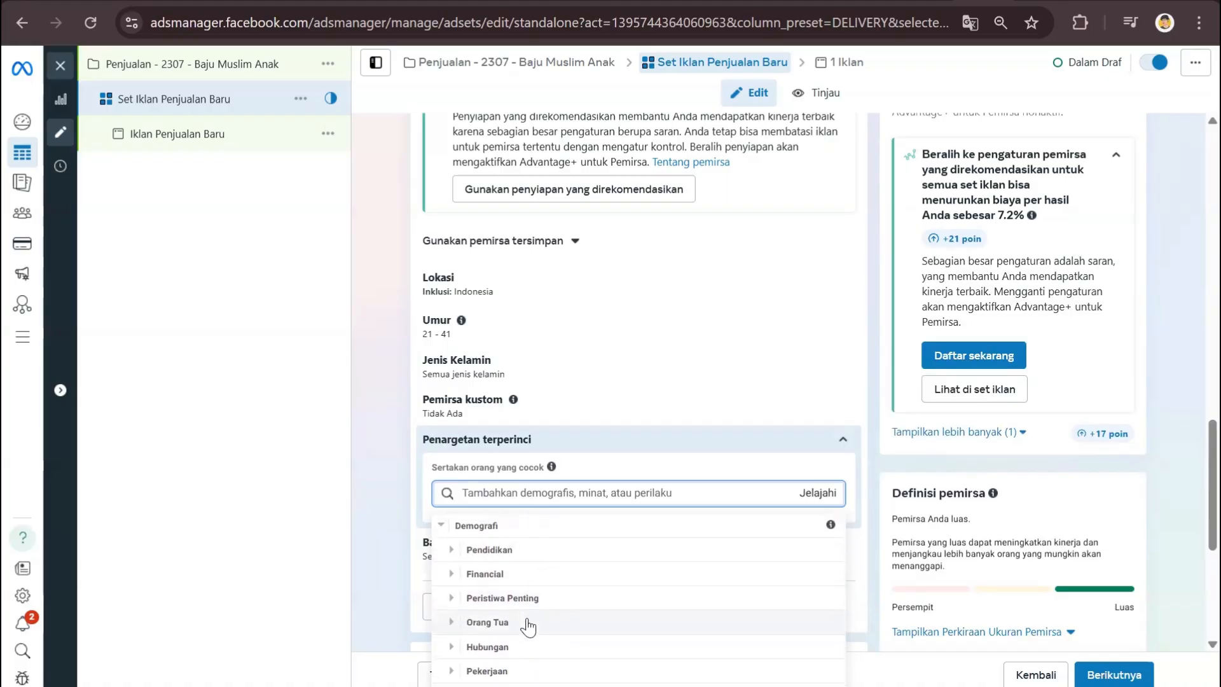
left_click(520, 680)
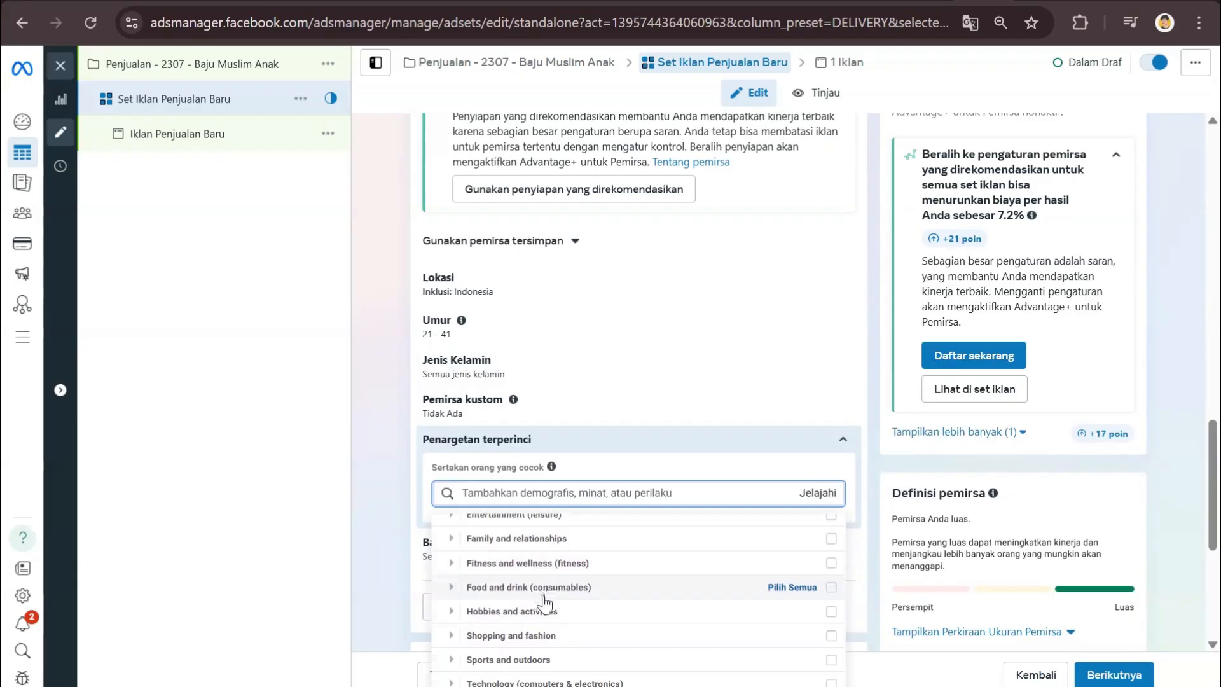
scroll(540, 604, "down", 5)
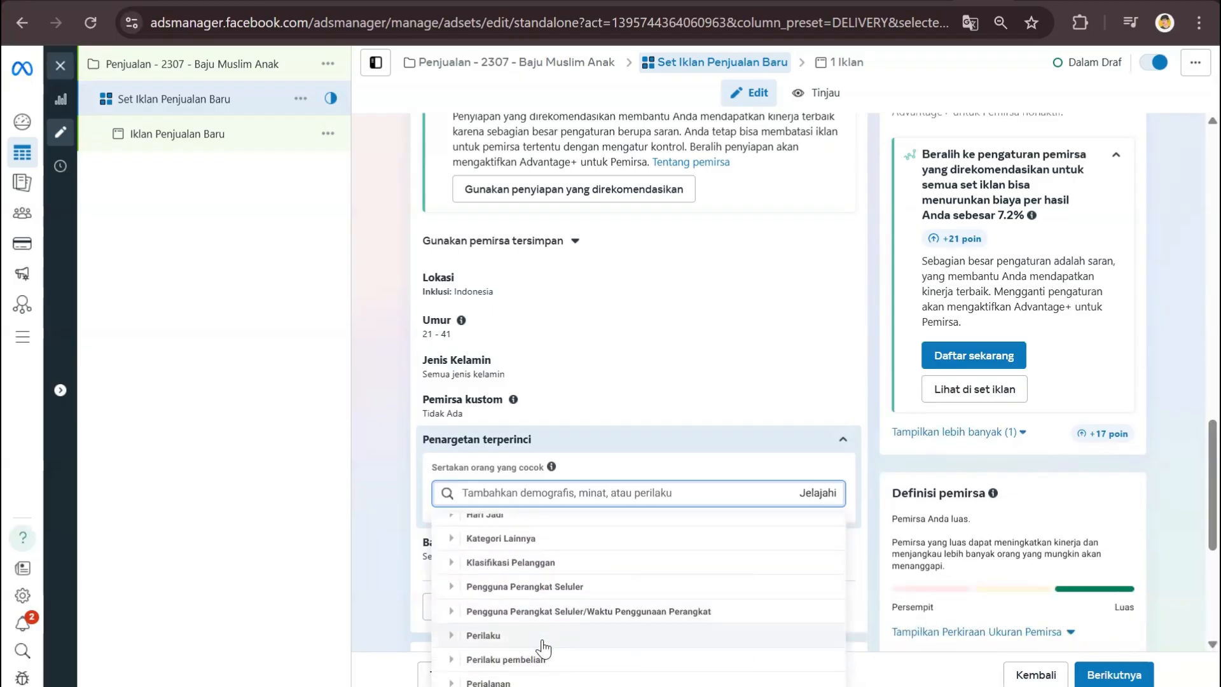
key("Escape")
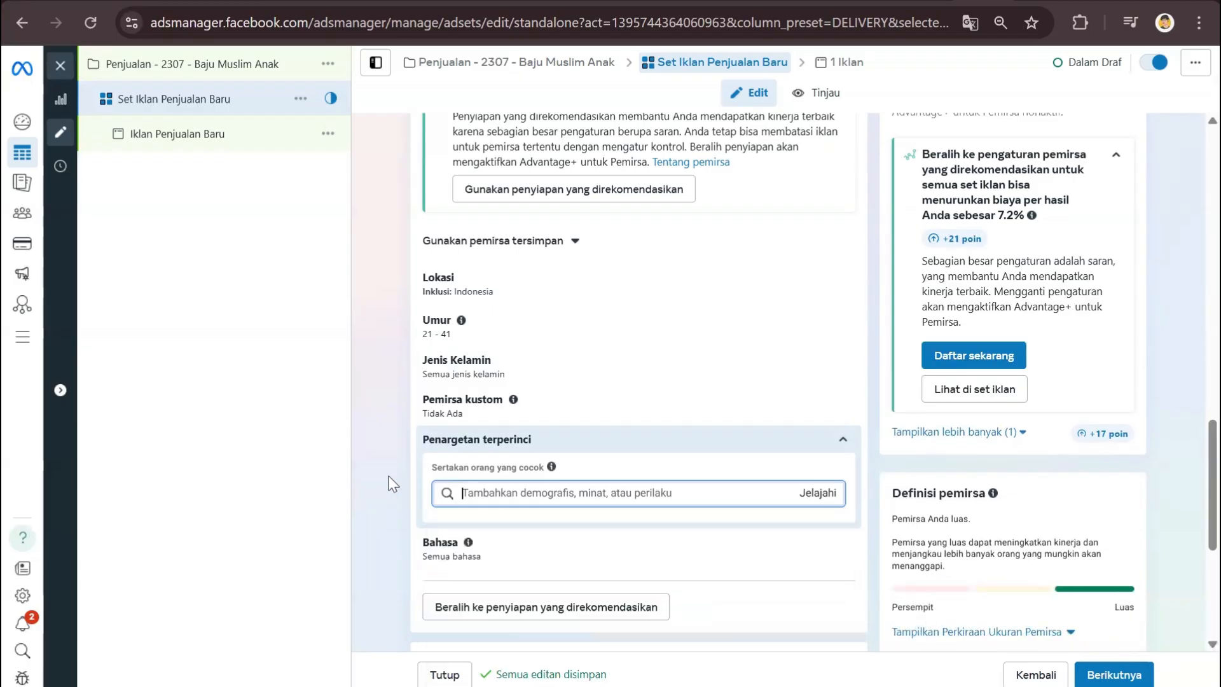
left_click(398, 469)
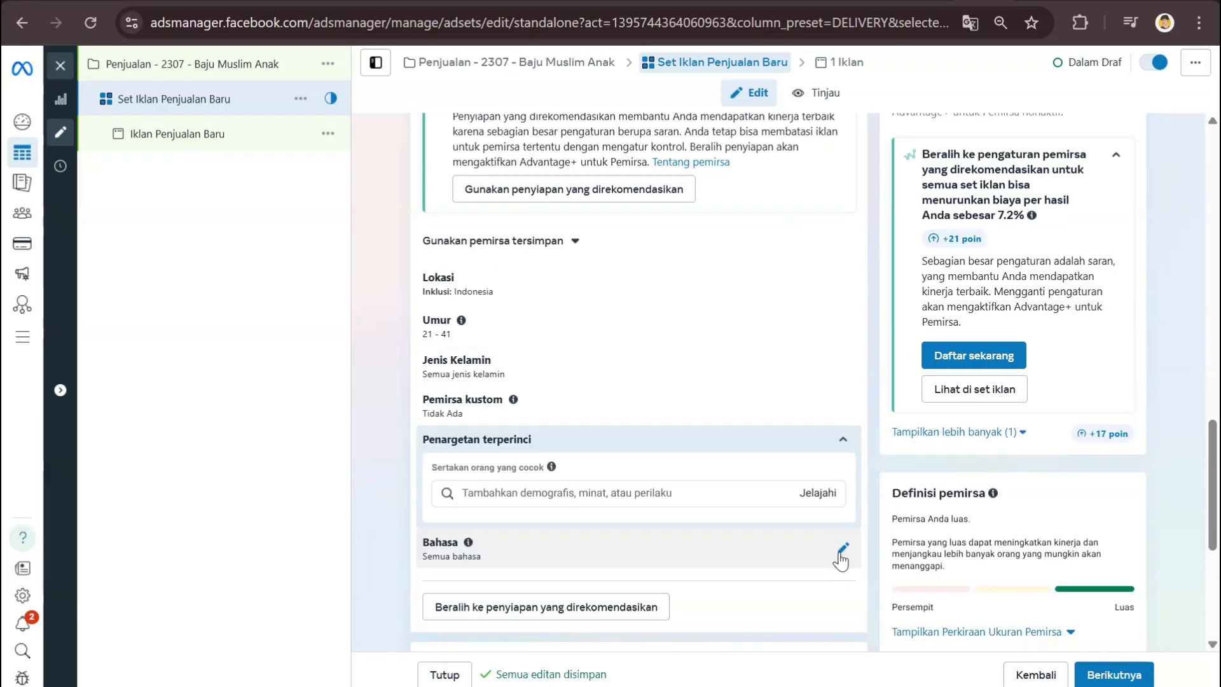
Step: Expand the additional settings of the ad set's Penempatan section
scroll(841, 559, "down", 5)
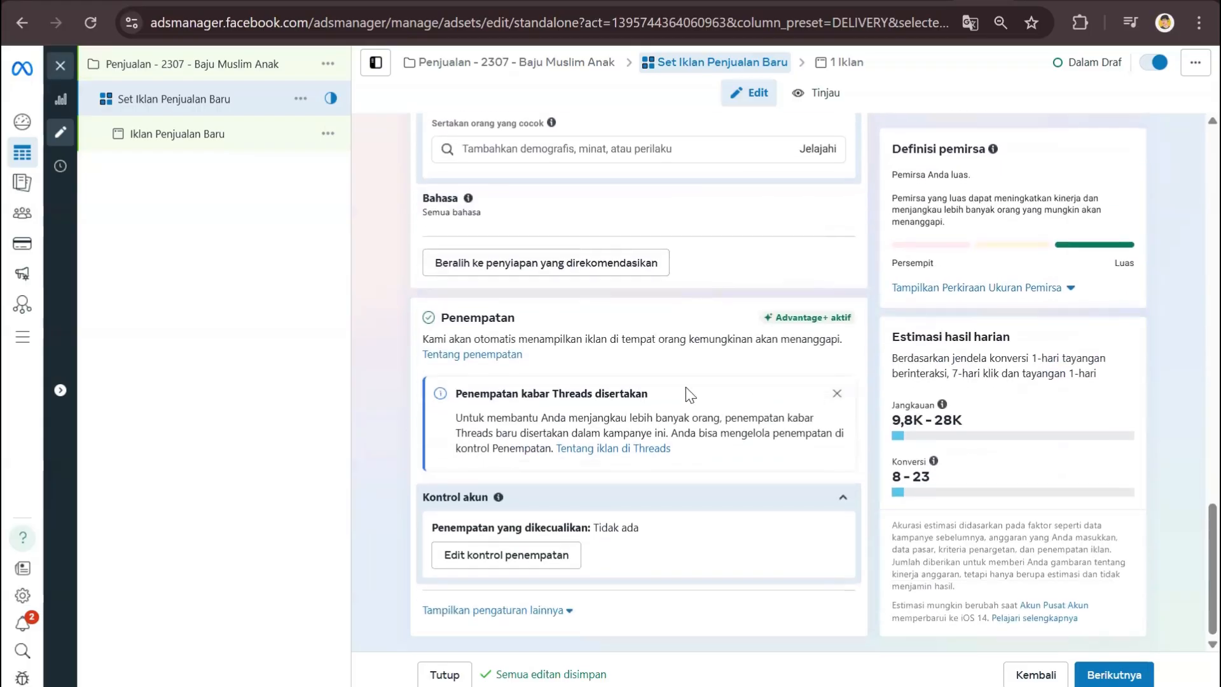
double_click(487, 316)
left_click(486, 316)
left_click(537, 610)
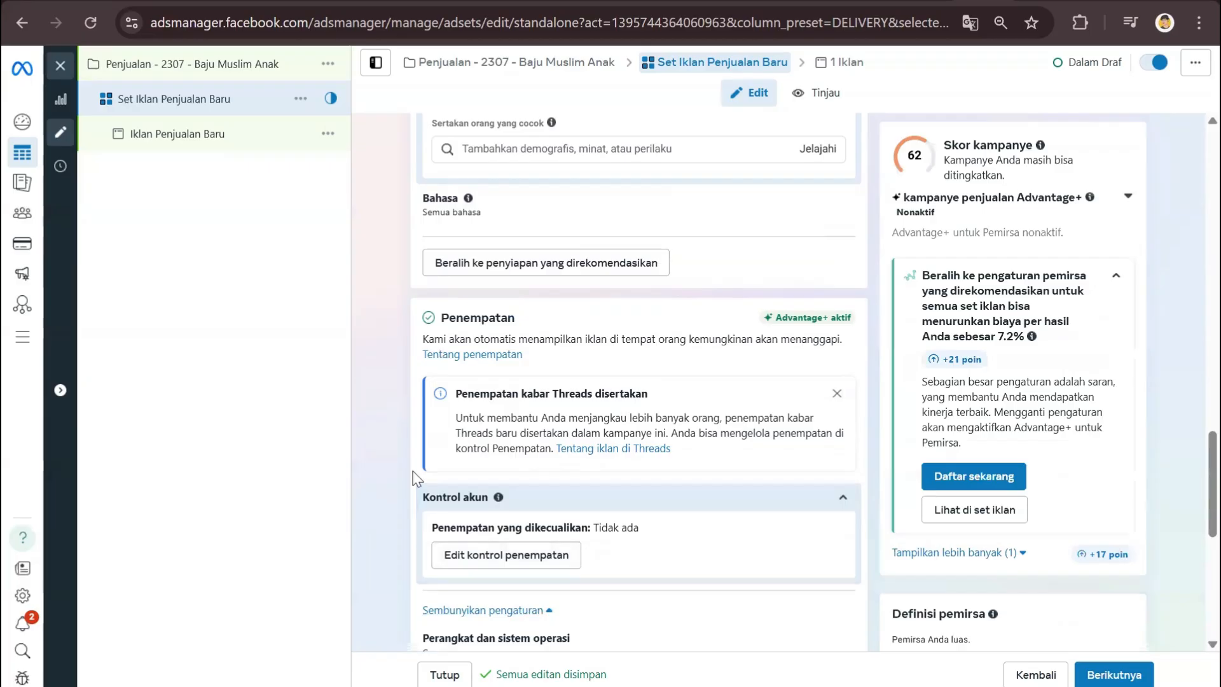
scroll(417, 479, "down", 6)
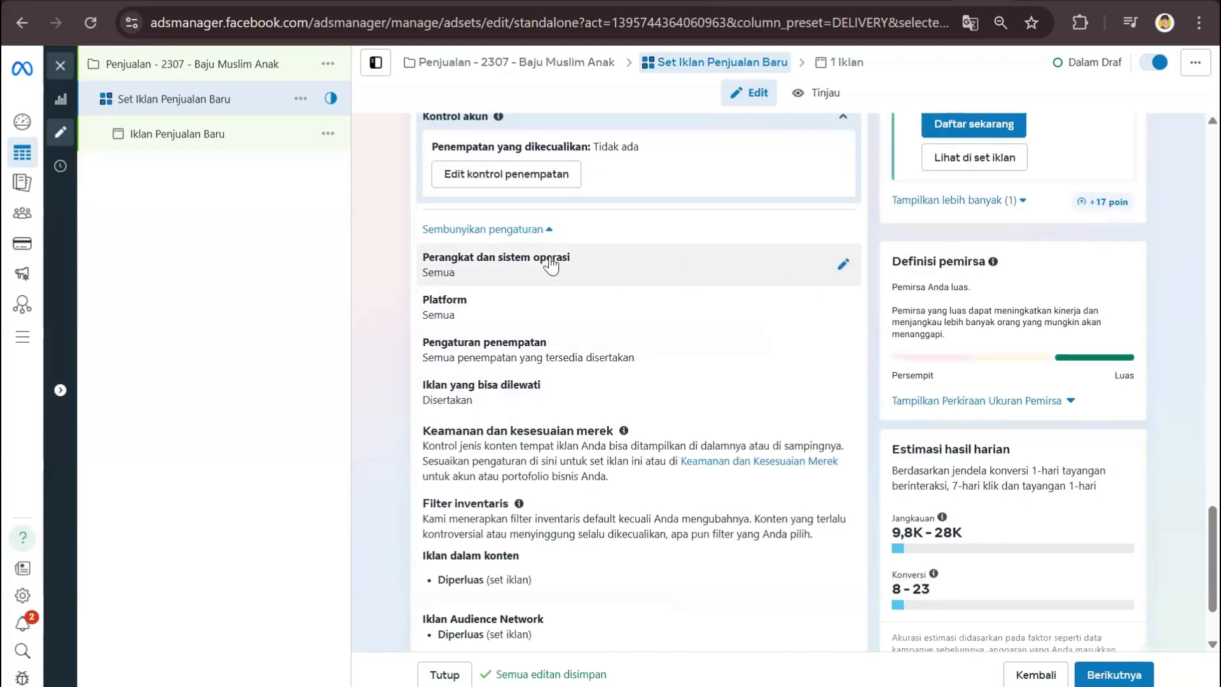
Step: Examine the device and mobile operating system choices under Perangkat dan sistem operasi
left_click(843, 267)
left_click(826, 300)
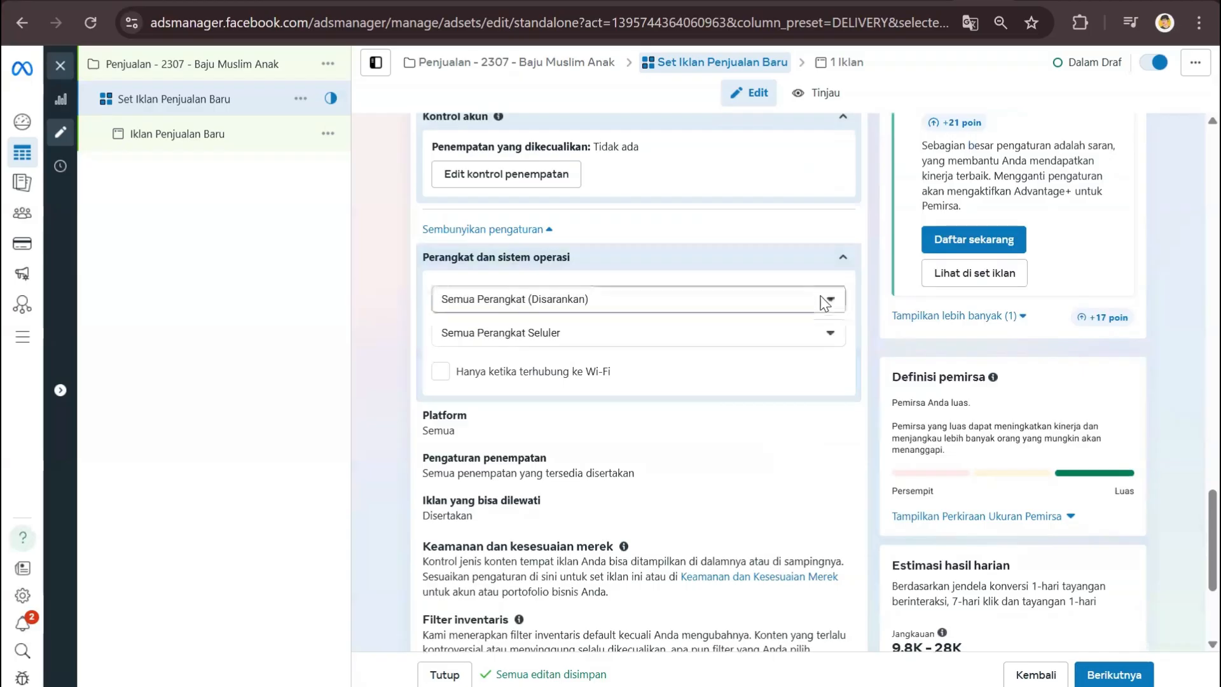
left_click(827, 331)
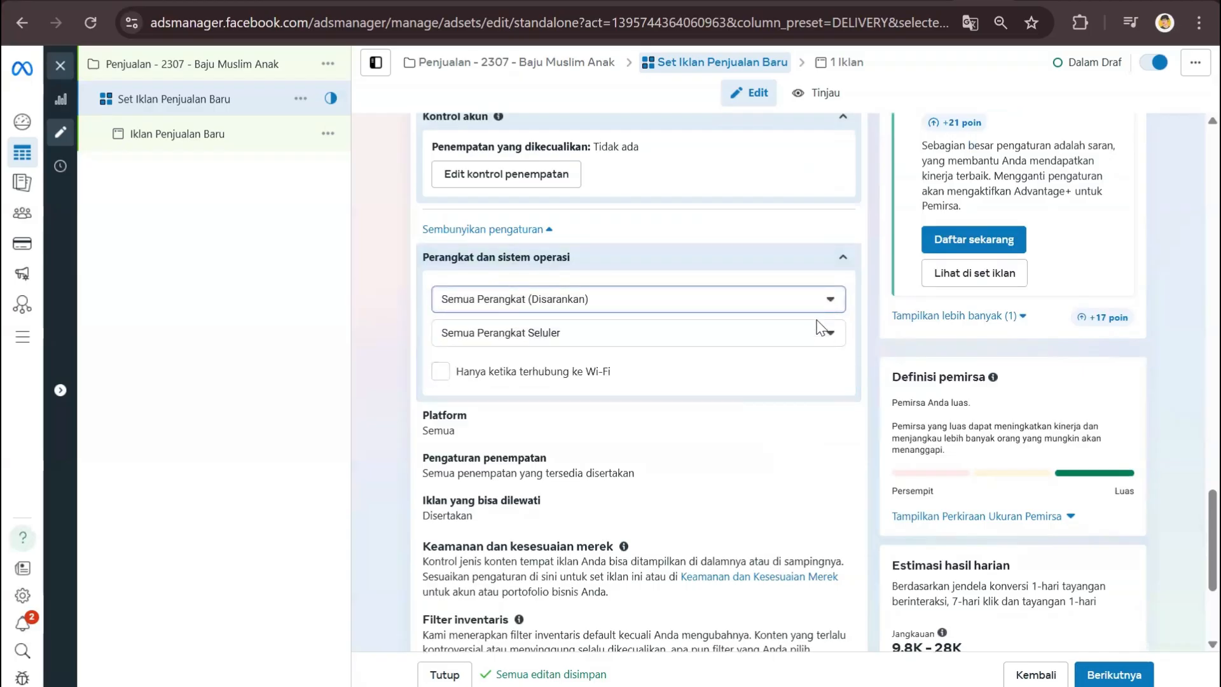
left_click(821, 333)
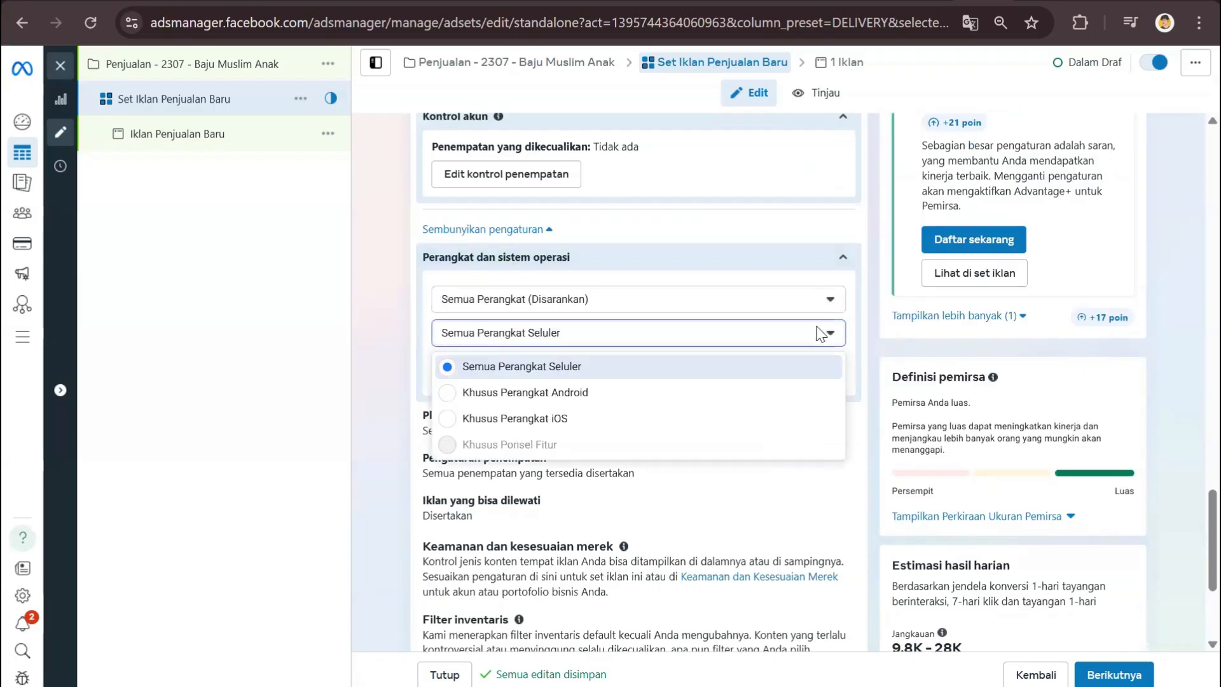
left_click(384, 280)
Step: Limit the placement Platform selection to Facebook and Instagram, excluding Audience Network, Messenger and Threads
left_click(513, 416)
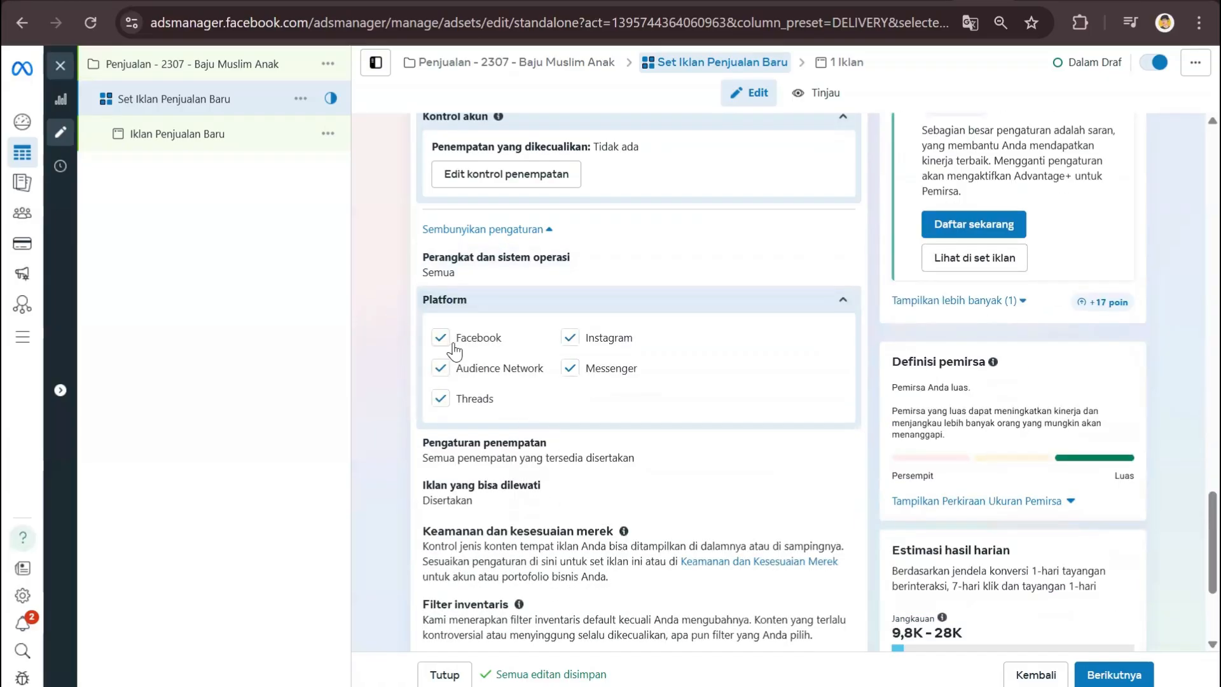
left_click(571, 369)
left_click(508, 371)
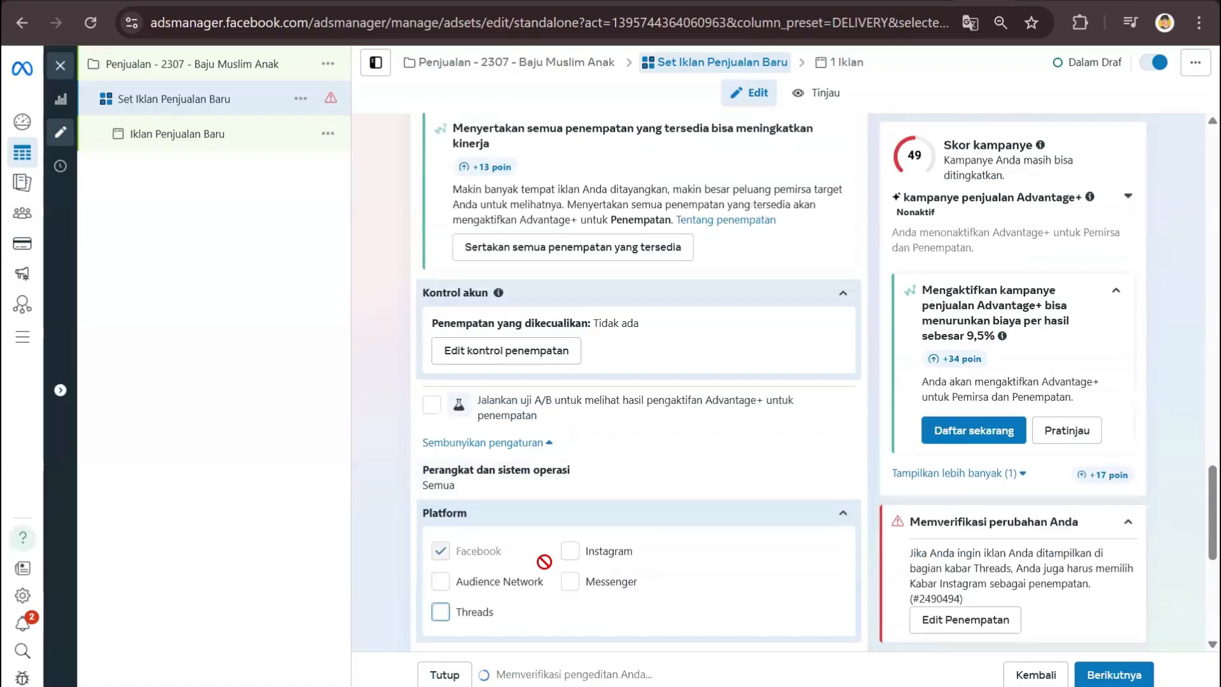
left_click(570, 456)
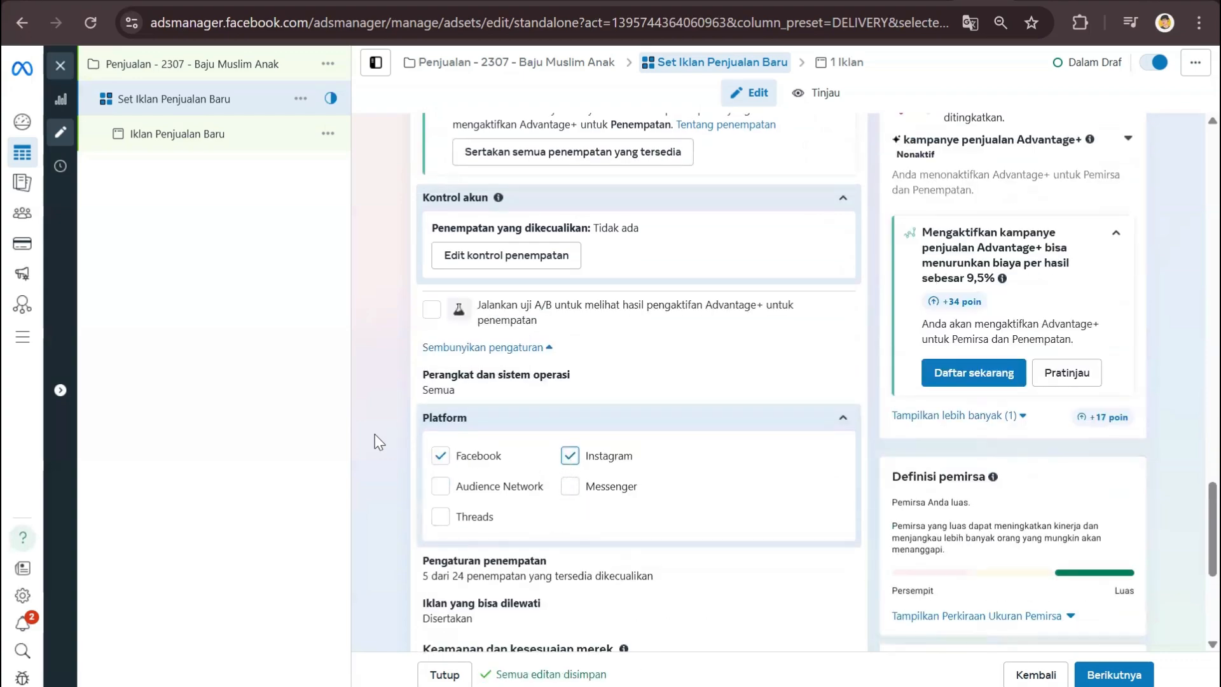
Step: Review the remaining placement and brand safety settings, then continue to the ad Iklan Penjualan Baru
scroll(378, 452, "down", 3)
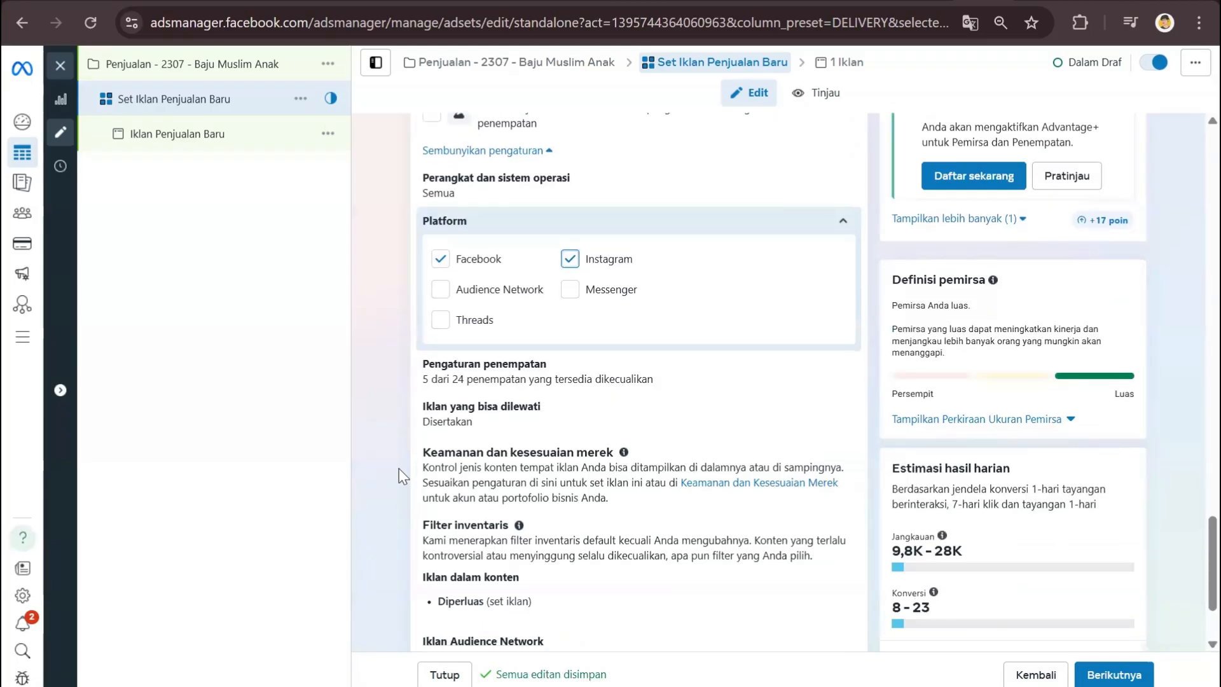
scroll(398, 468, "down", 2)
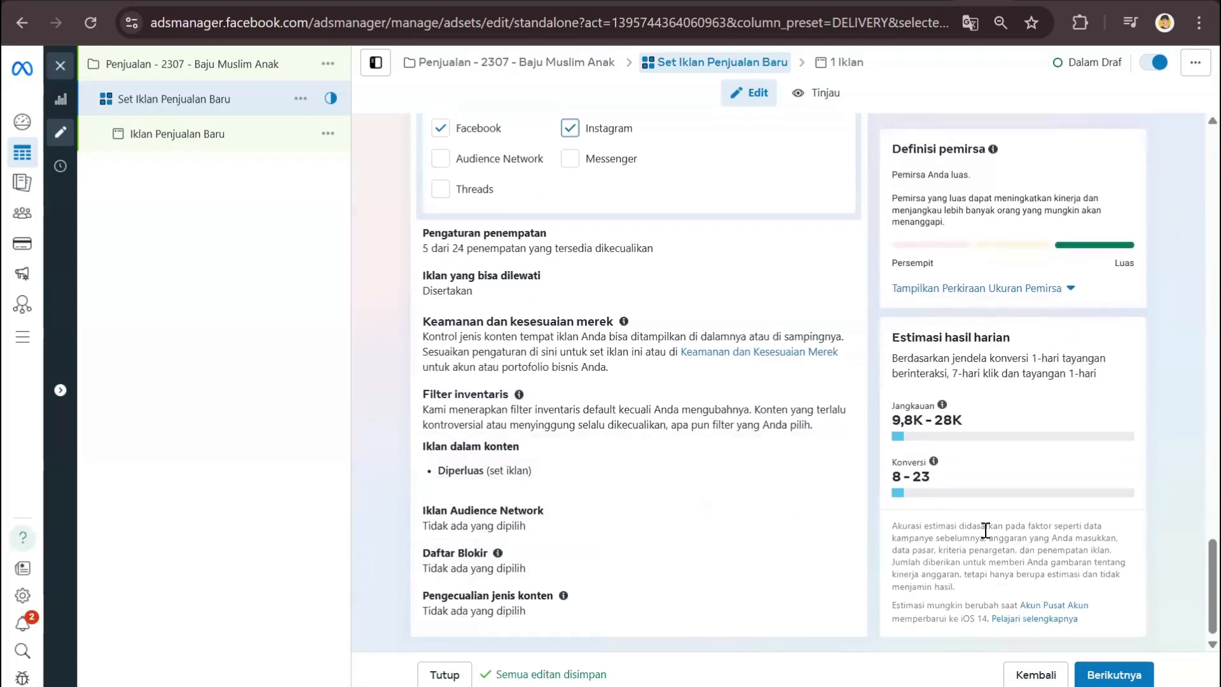
left_click(1104, 677)
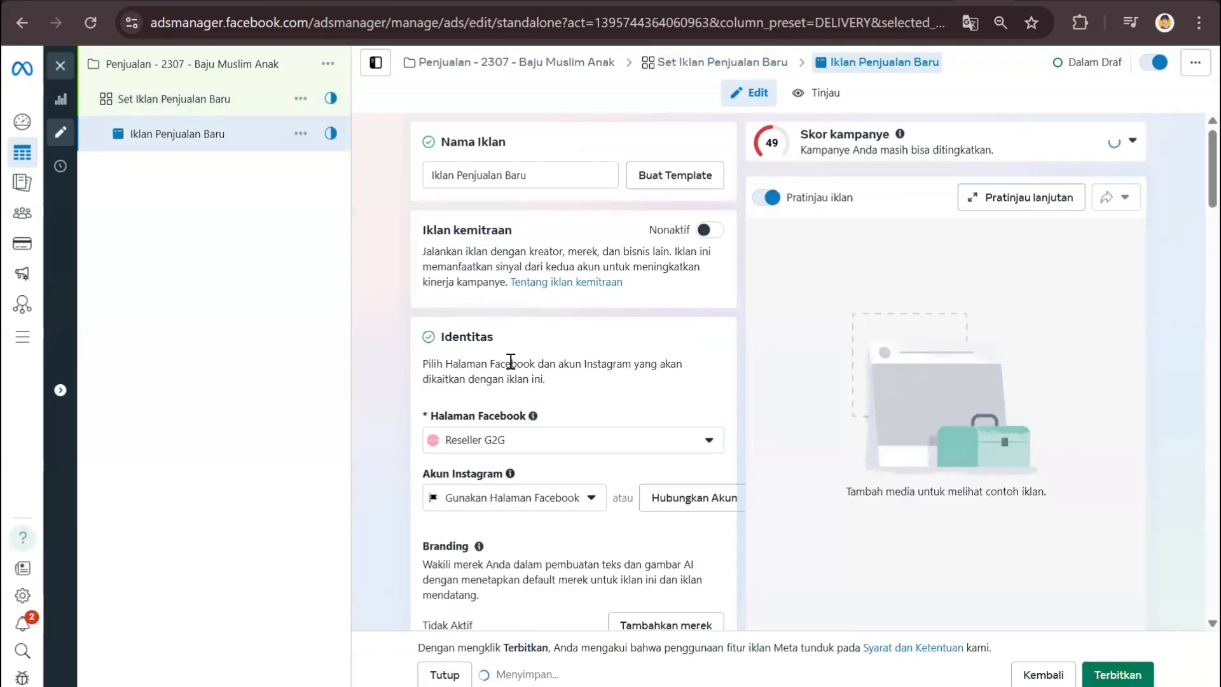
Step: Set the ad's Halaman Facebook identity to Toko Berkah Abadi
left_click(520, 449)
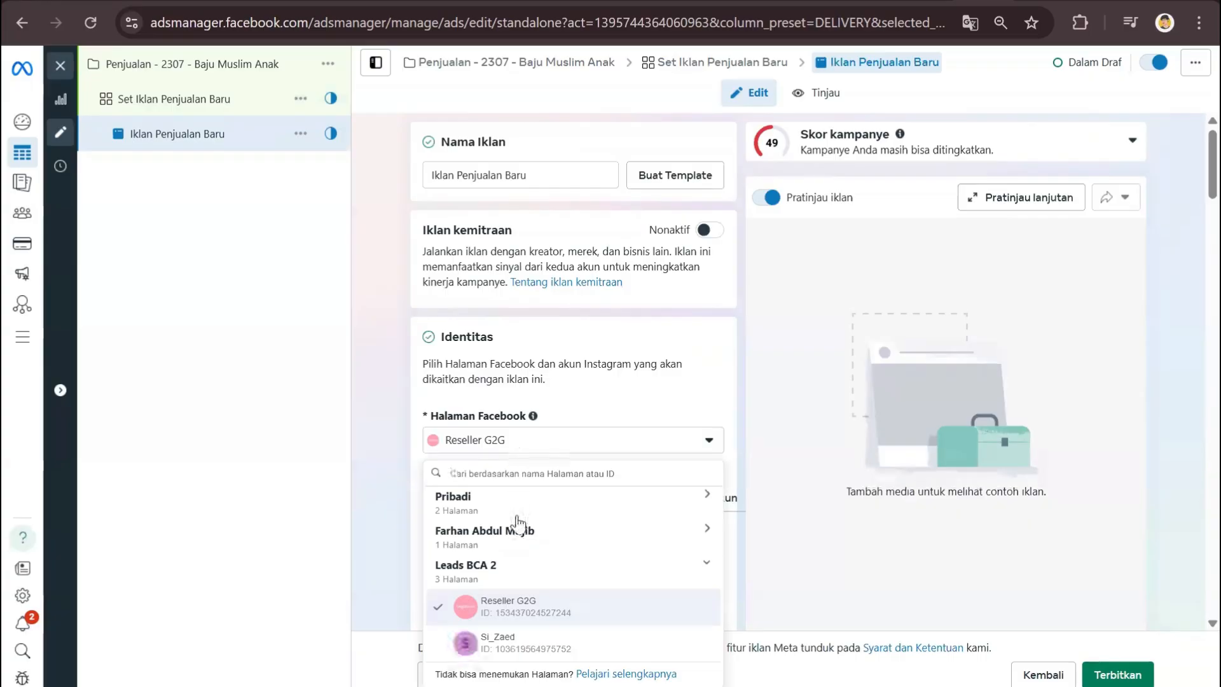
left_click(519, 533)
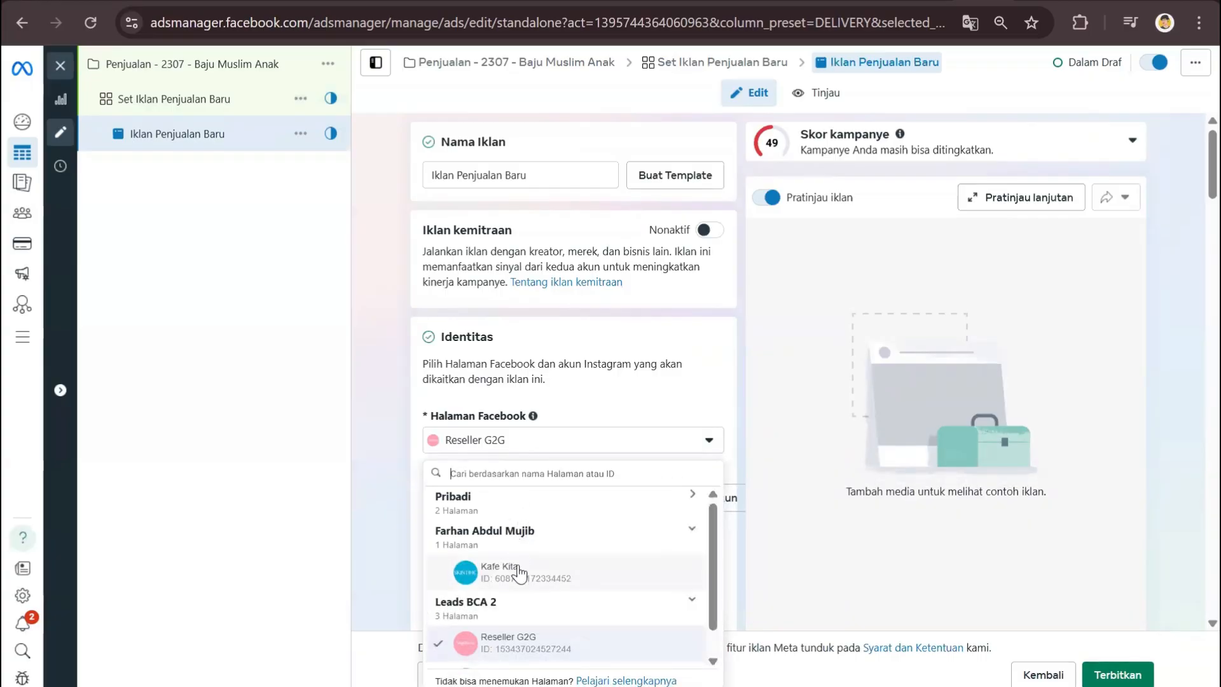
left_click(499, 506)
left_click(510, 571)
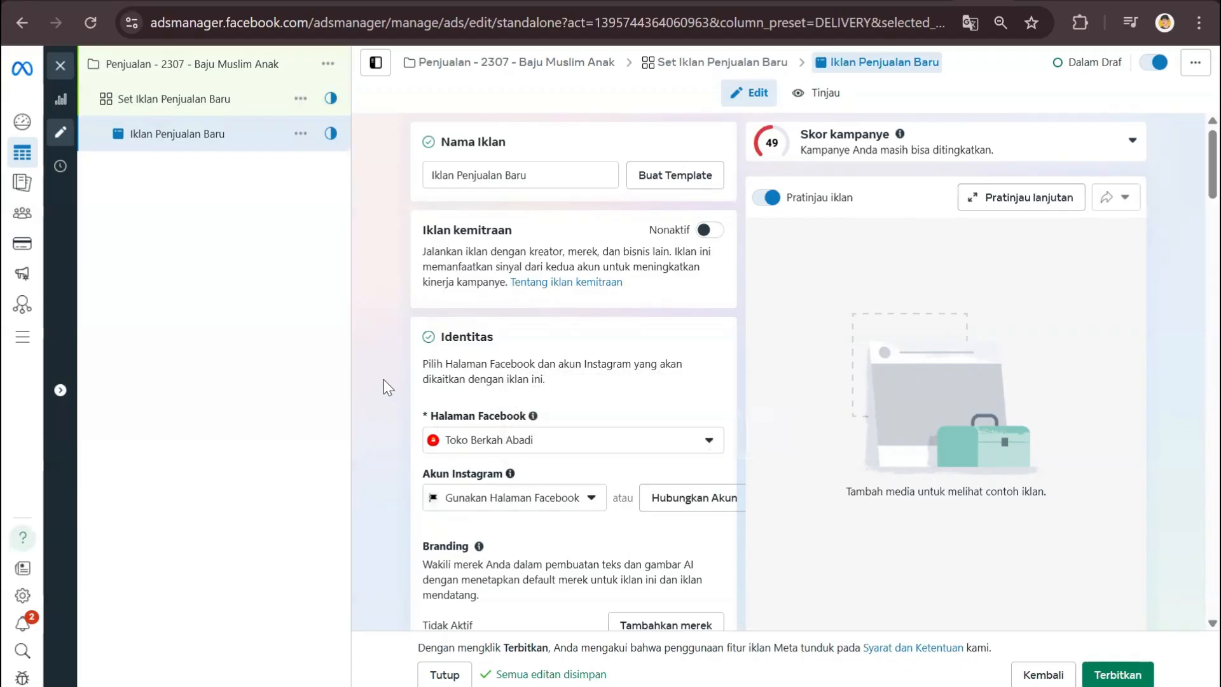
Step: Examine the ad creation options under Penyiapan Iklan, leaving Buat Iklan selected
scroll(391, 384, "down", 2)
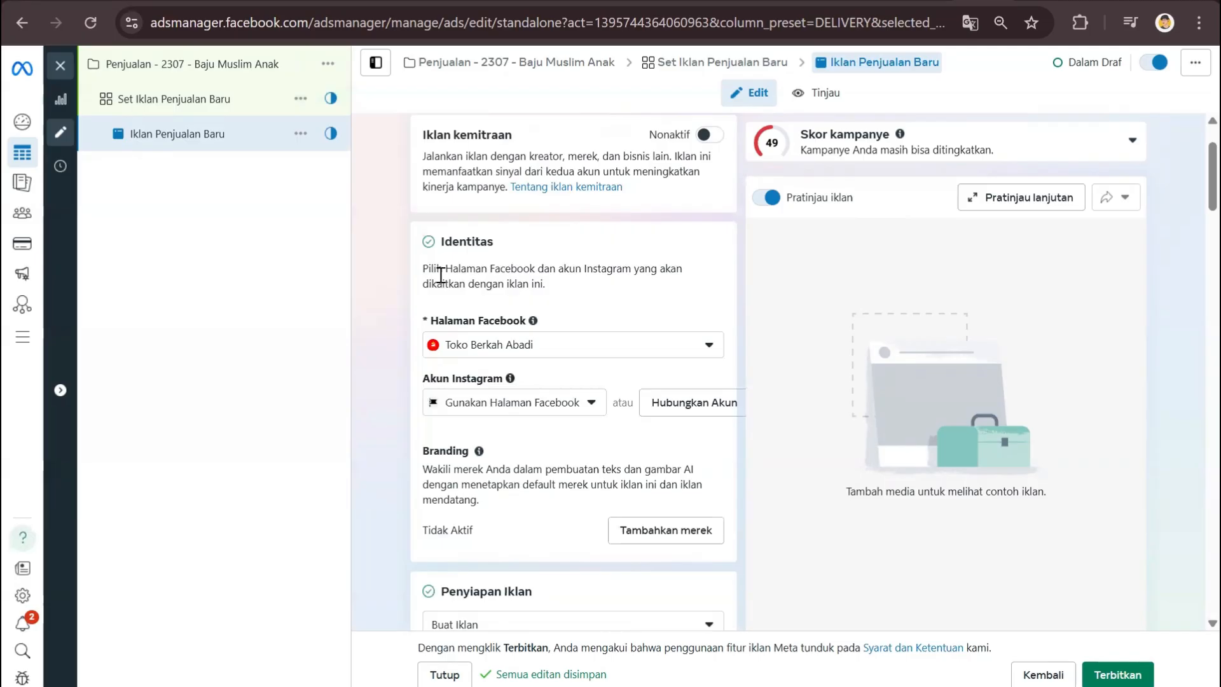
scroll(441, 275, "down", 6)
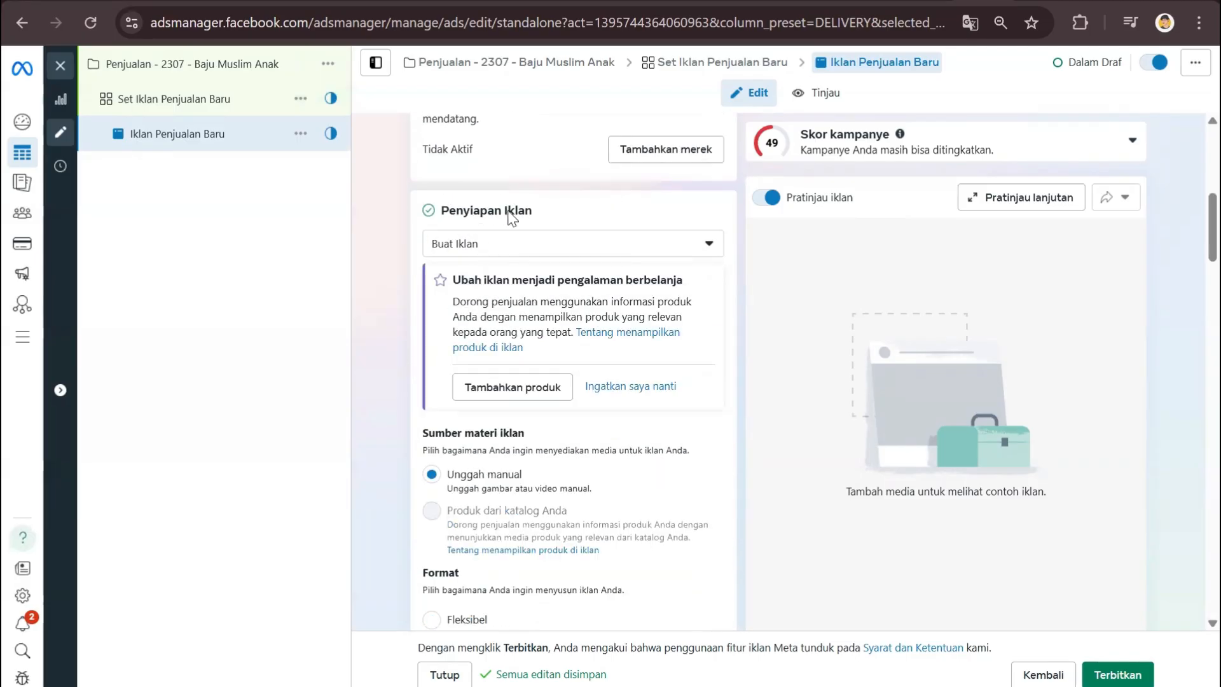
triple_click(518, 210)
left_click(518, 210)
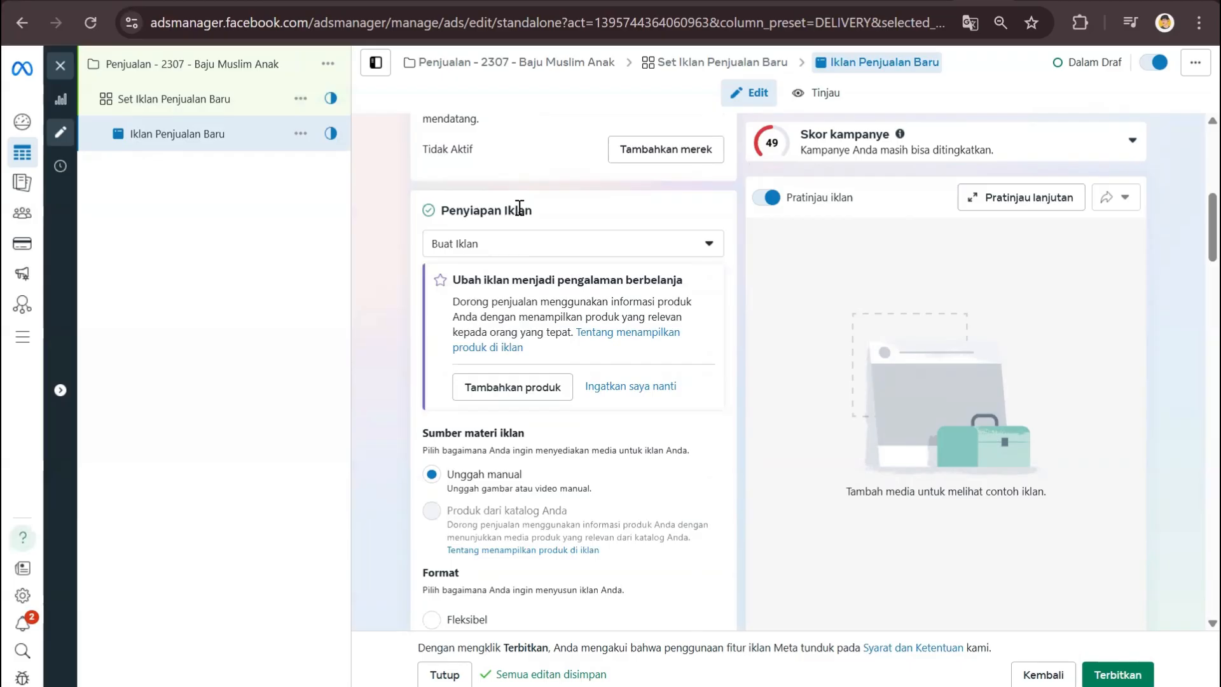
left_click(512, 245)
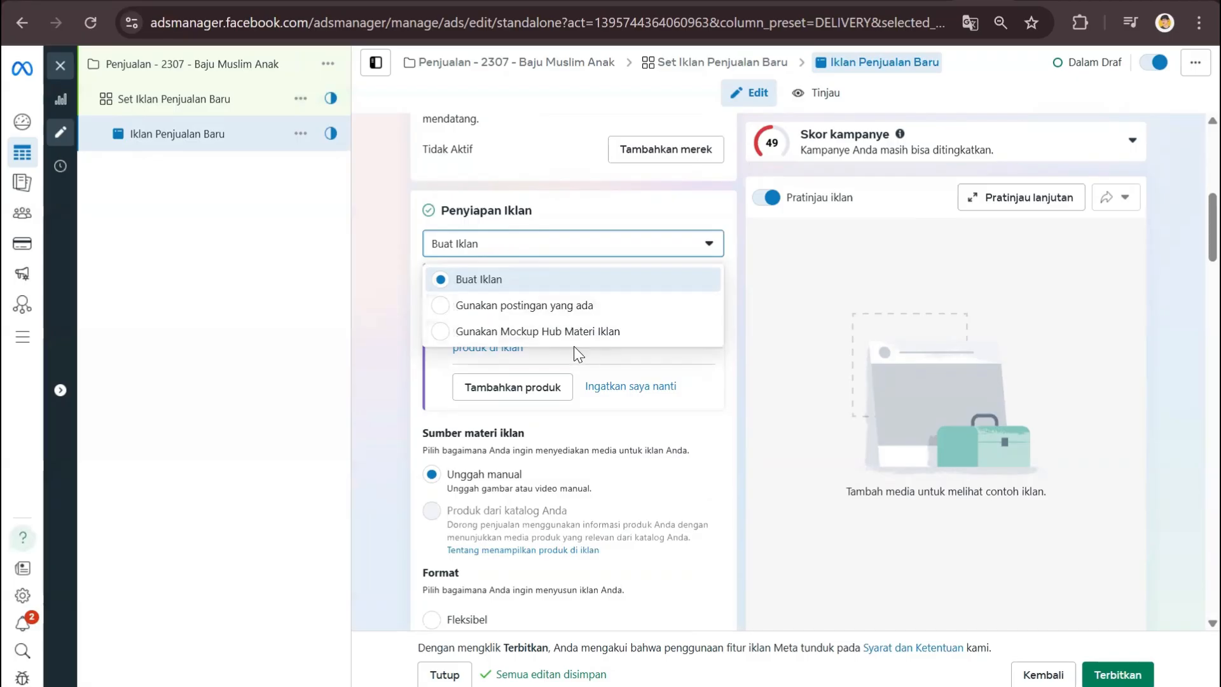
left_click(367, 303)
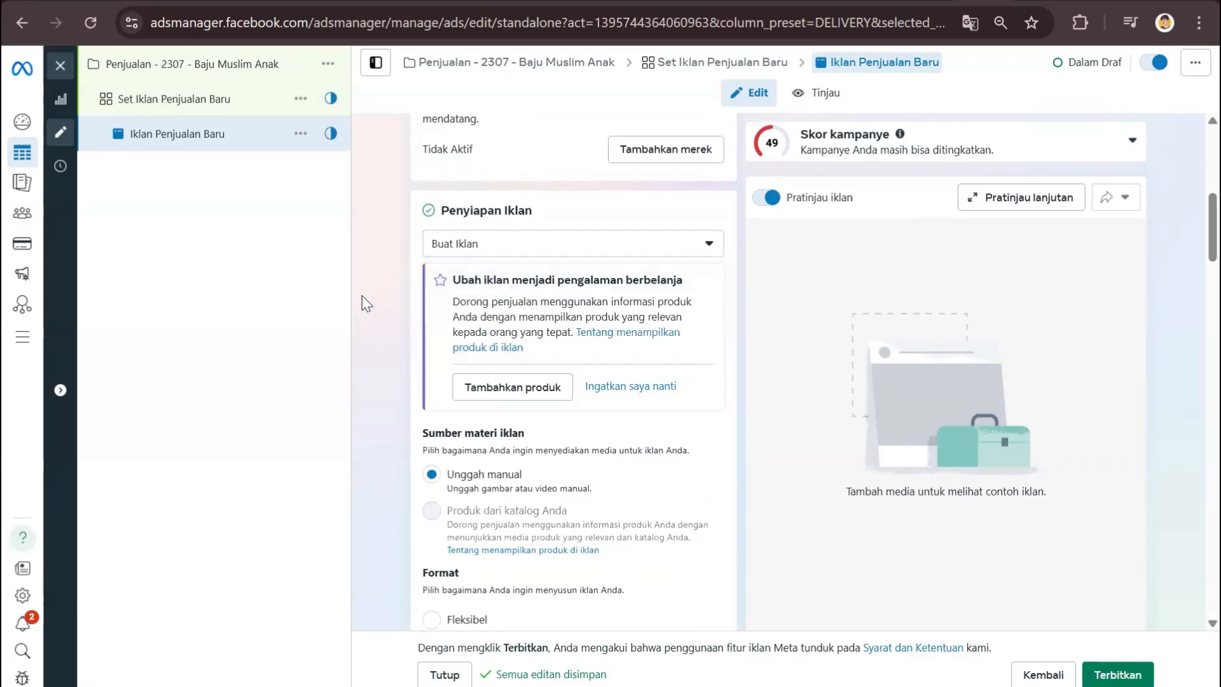
Step: Review the Sumber materi iklan and Format options and turn off Iklan multi-pengiklan for the ad
scroll(415, 372, "down", 3)
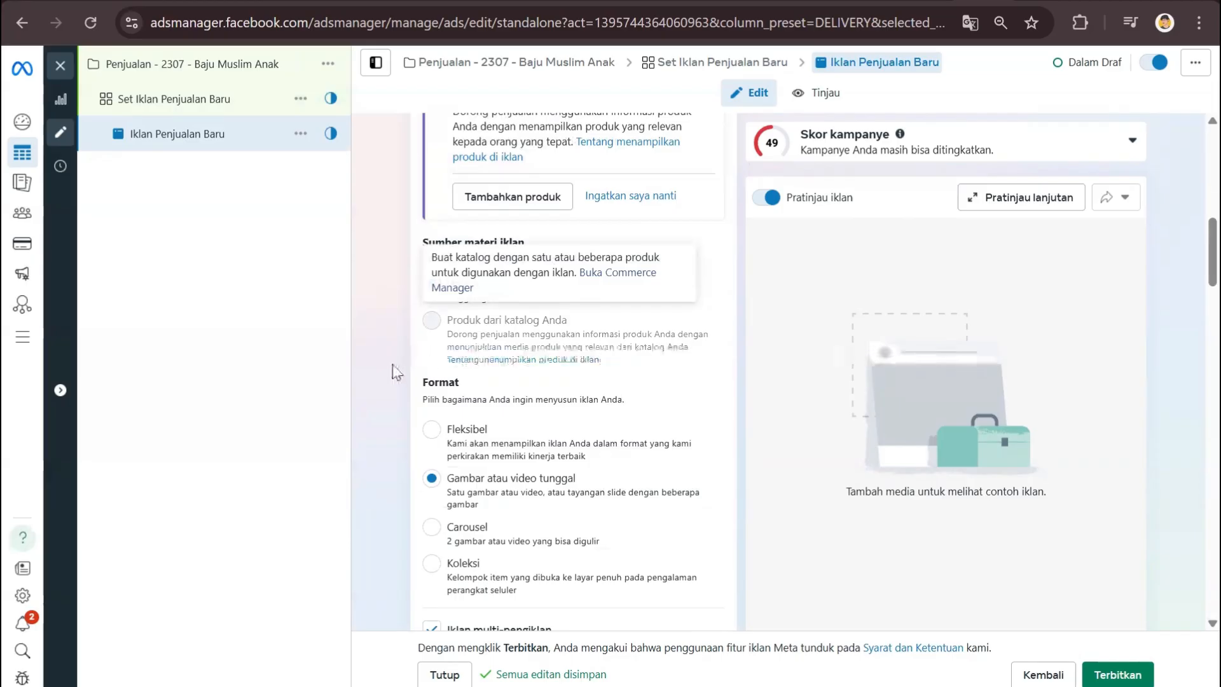
scroll(395, 362, "down", 2)
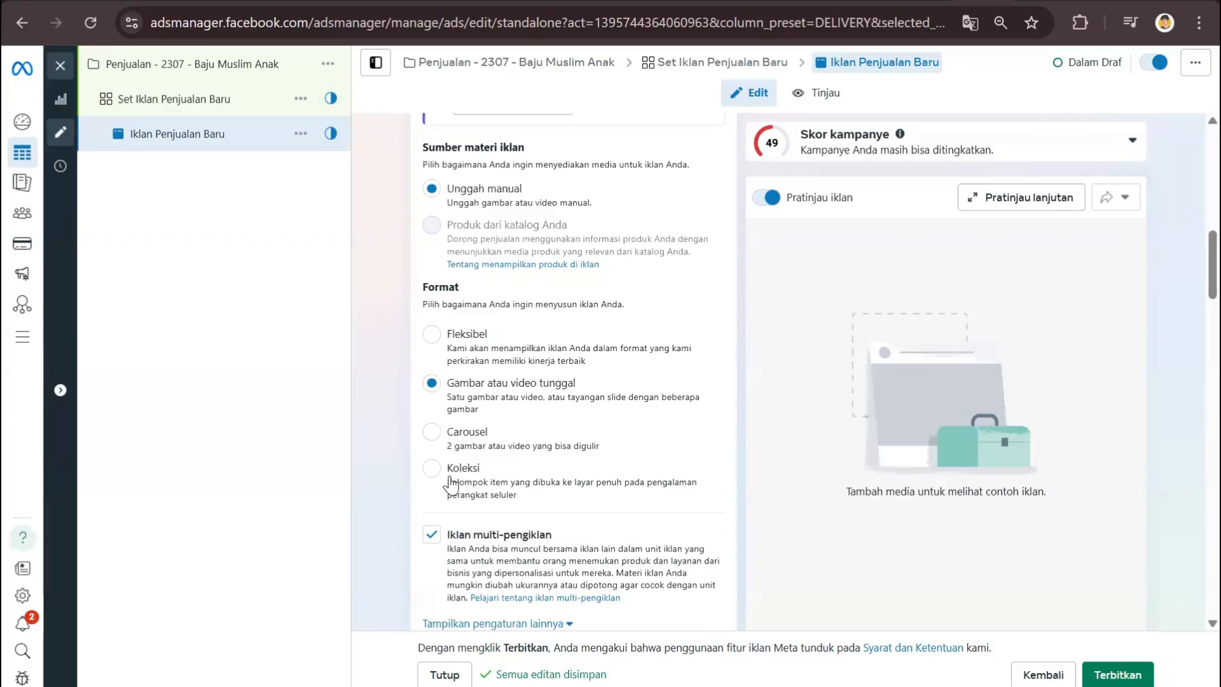
scroll(450, 493, "down", 2)
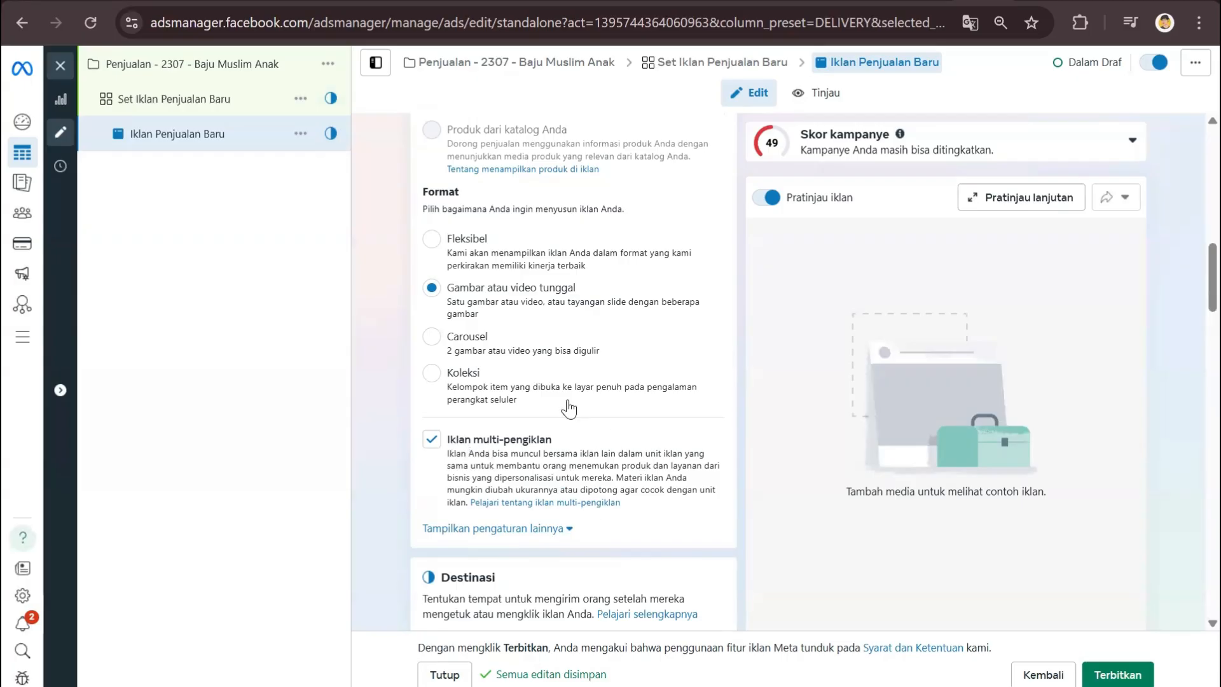
left_click(435, 442)
left_click(432, 445)
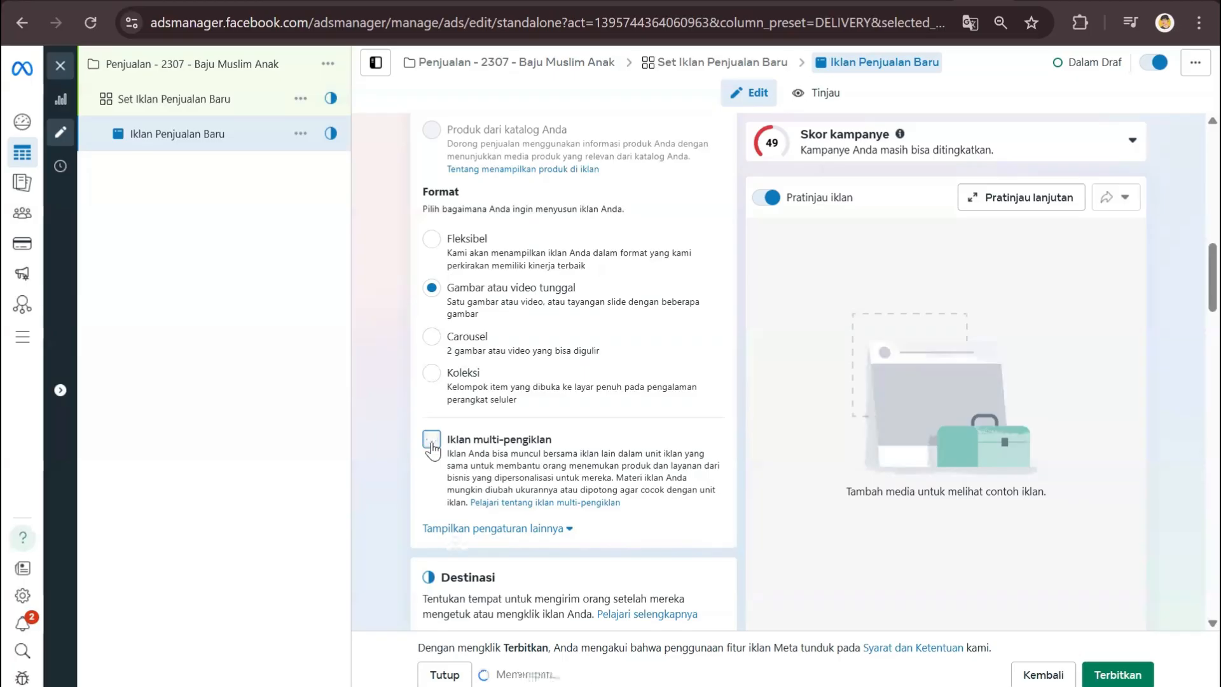
left_click(432, 448)
Step: Examine the ad's Destinasi settings, including Situs Web and Add-on browser, and the Sumber iklan section
scroll(509, 287, "down", 4)
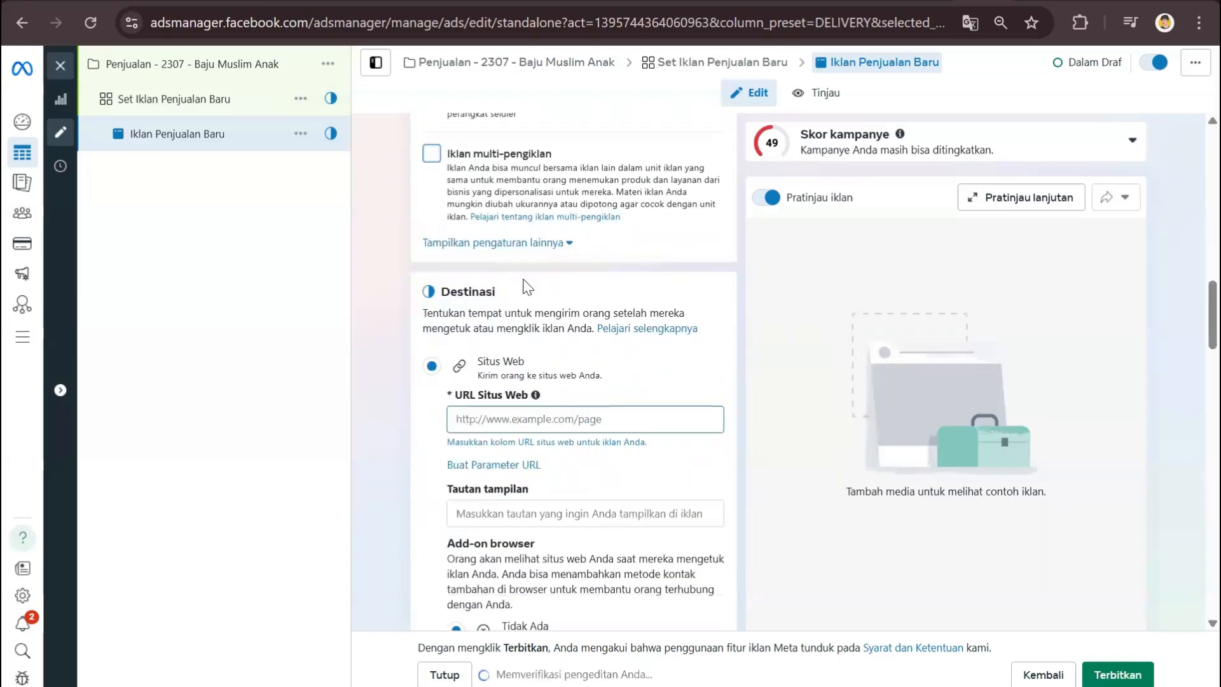
triple_click(501, 376)
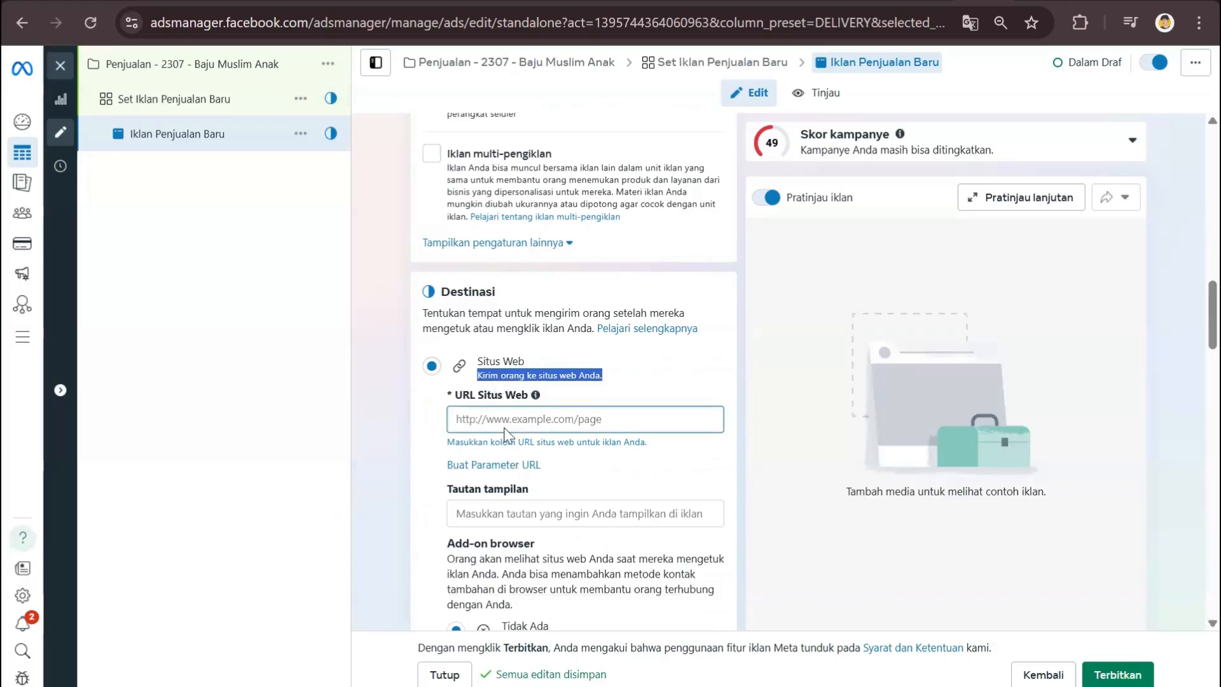
left_click(378, 381)
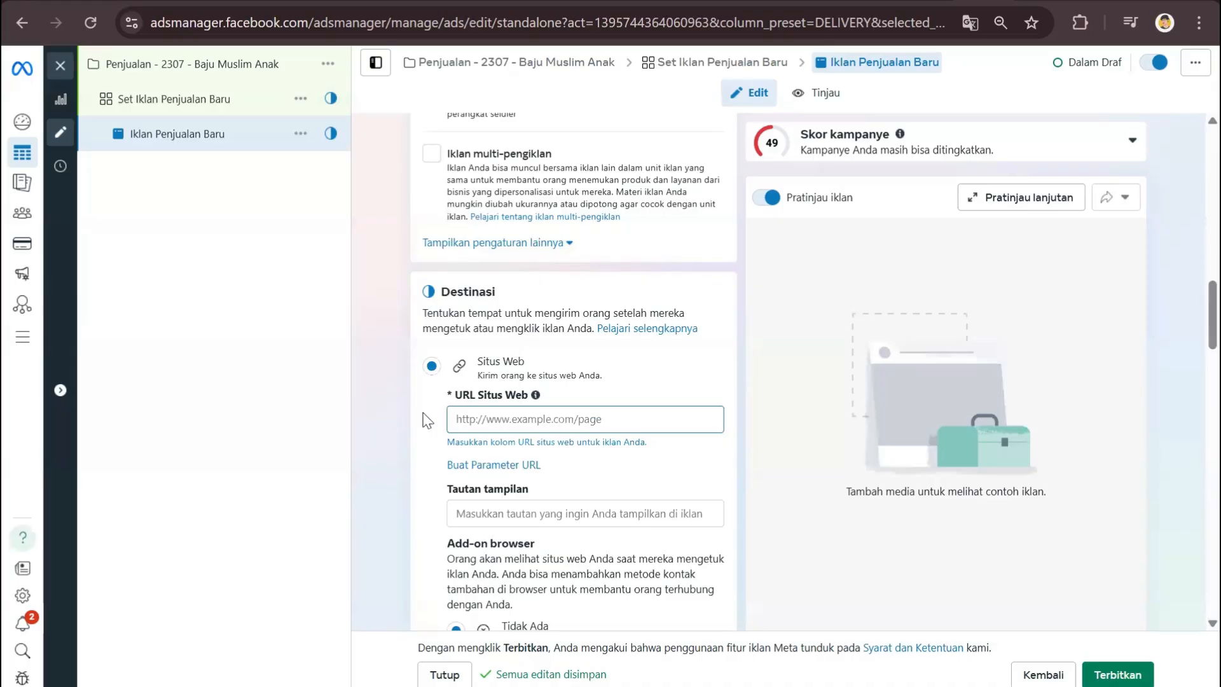
scroll(427, 421, "down", 6)
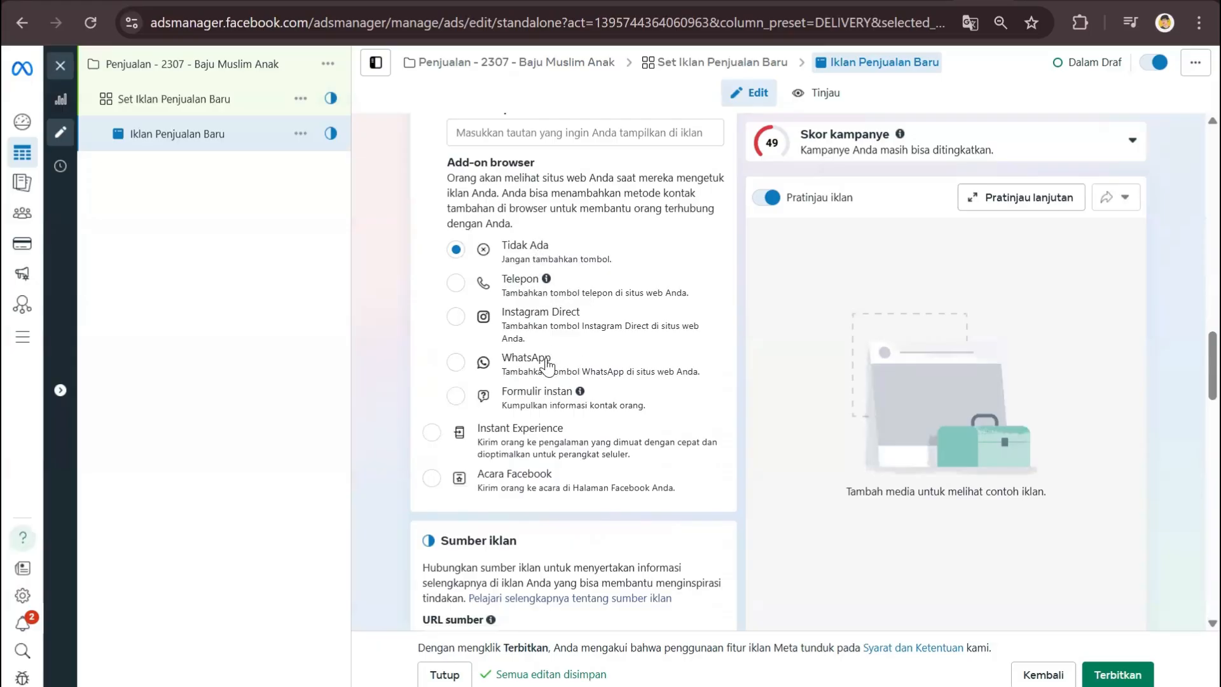
scroll(509, 488, "down", 2)
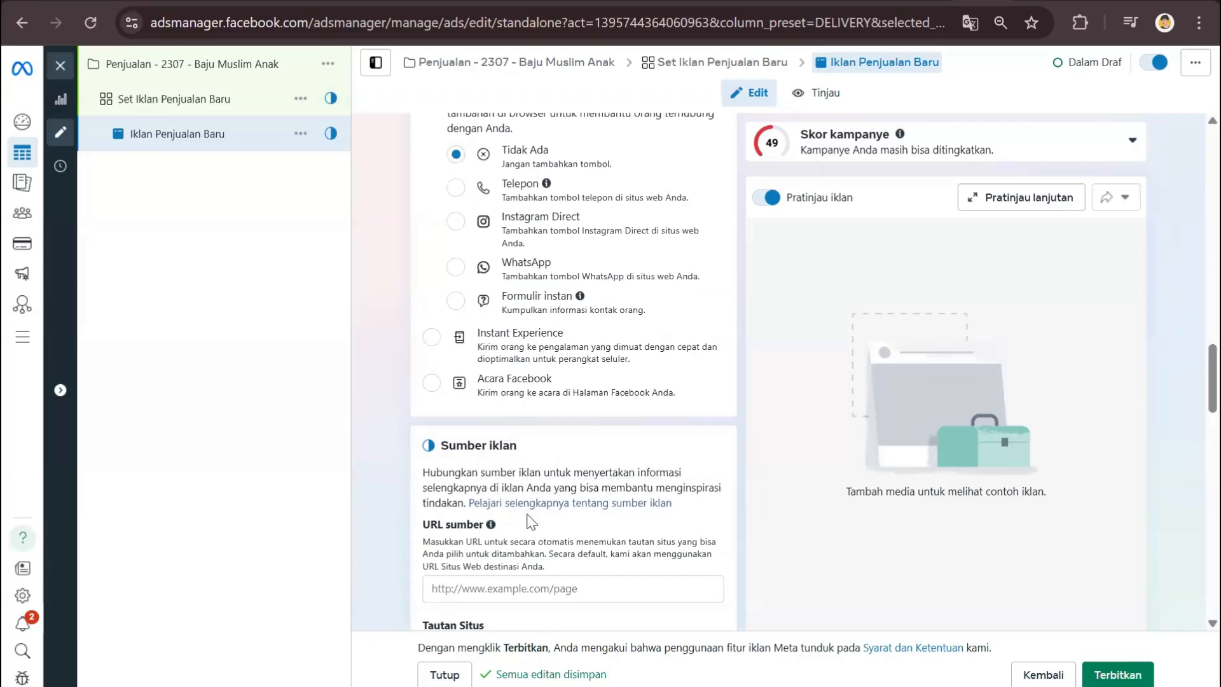
scroll(523, 479, "down", 2)
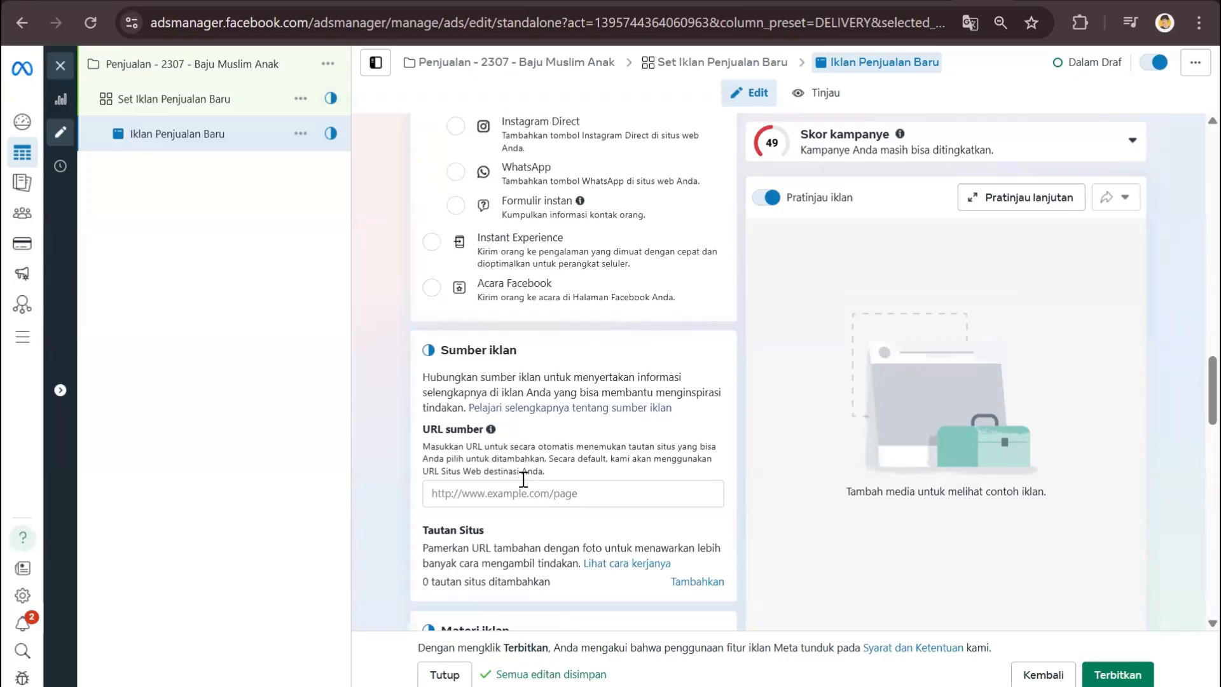
Step: Review the ad's Sumber iklan section and the Media setting under Materi iklan
triple_click(460, 354)
left_click(469, 433)
scroll(484, 445, "down", 4)
scroll(499, 337, "down", 3)
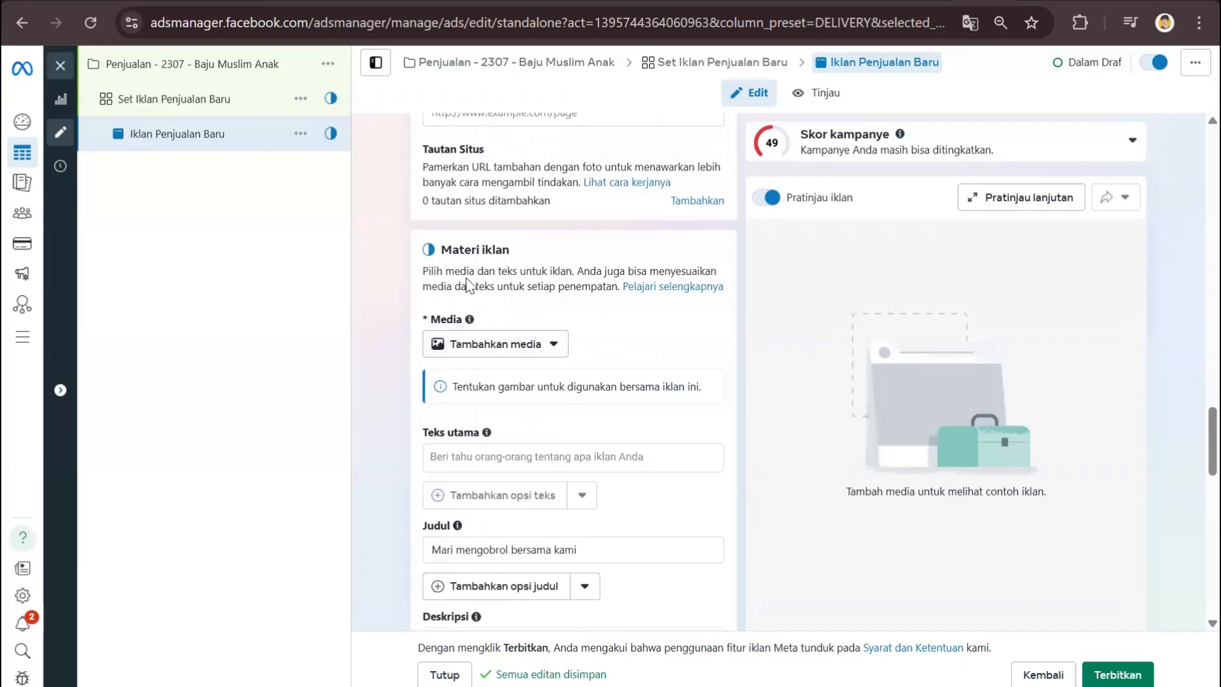
left_click(453, 344)
left_click(457, 347)
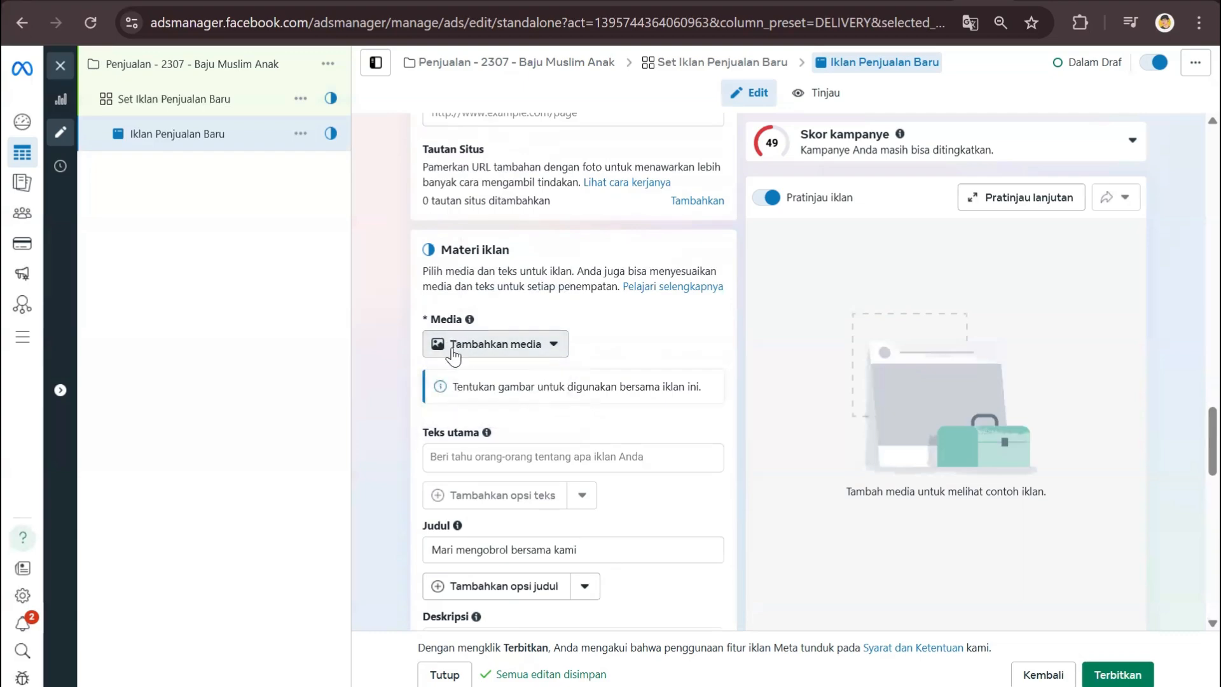
Step: Examine the Teks utama, Judul and Deskripsi fields under Materi iklan without changing their contents
scroll(445, 305, "down", 3)
left_click_drag(425, 246, 479, 244)
left_click(428, 248)
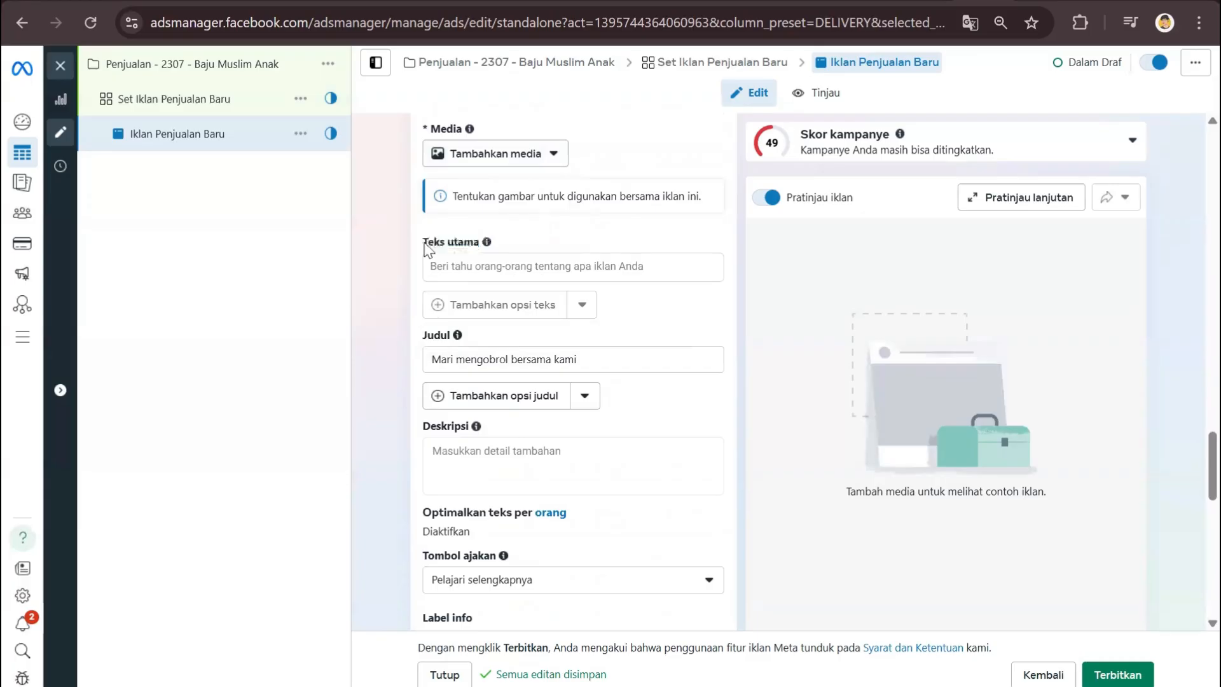
left_click(446, 266)
left_click(394, 257)
left_click(451, 264)
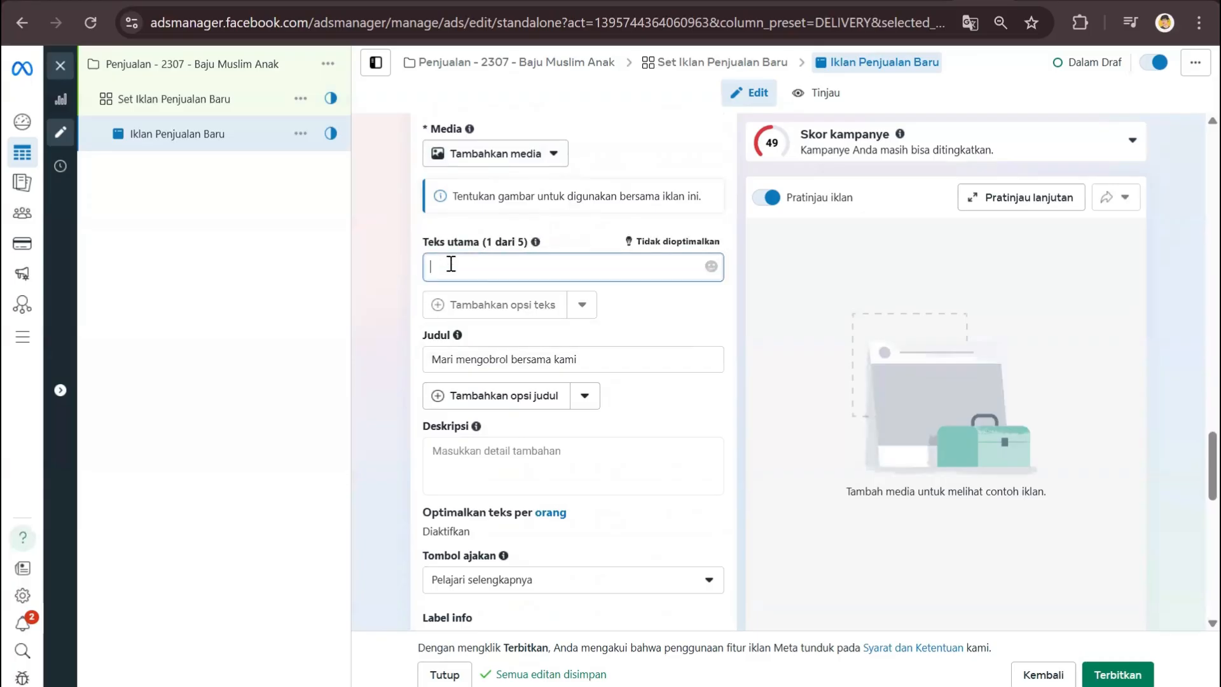
left_click(384, 262)
left_click(447, 352)
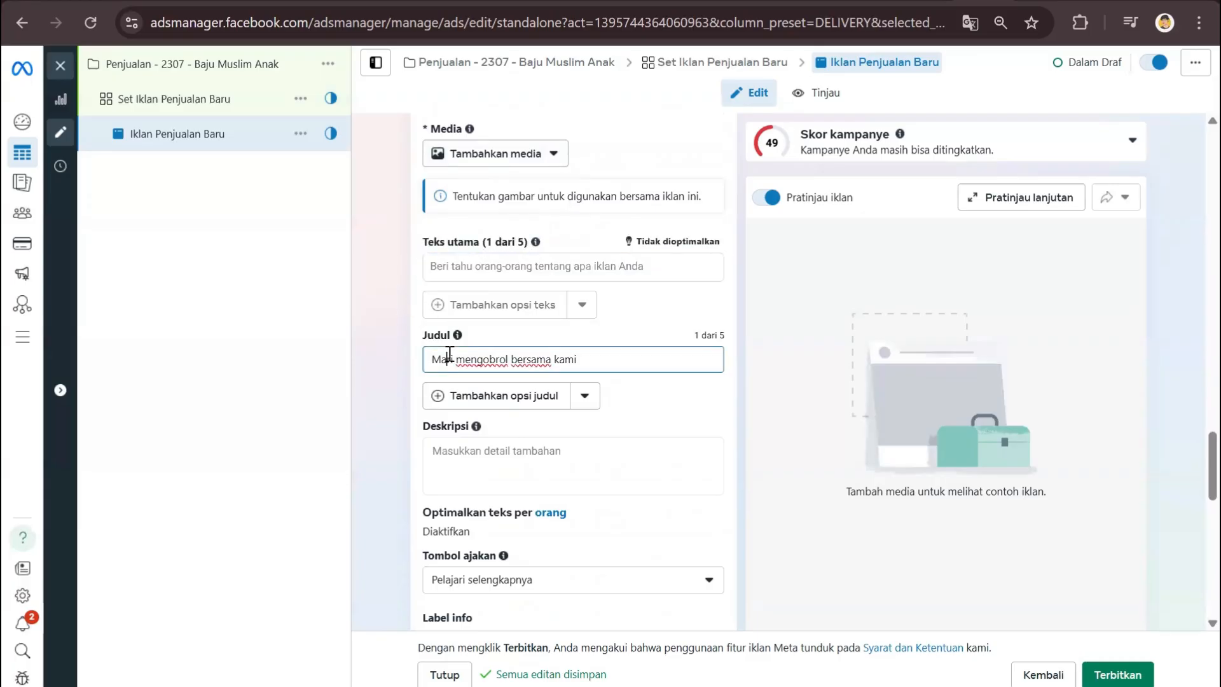
triple_click(450, 354)
left_click(450, 353)
left_click(478, 445)
left_click(380, 389)
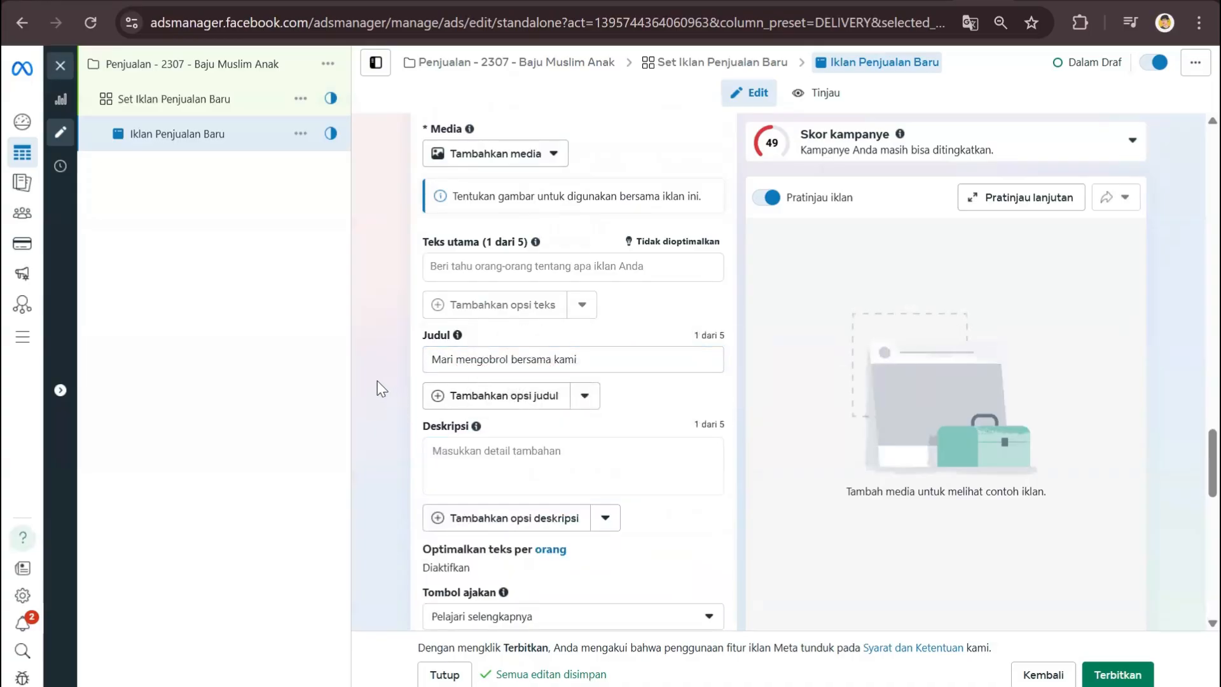
Step: Review the Tombol ajakan options, keeping Pelajari selengkapnya, and look over the ad's remaining Bahasa and Pelacakan sections
scroll(378, 388, "down", 3)
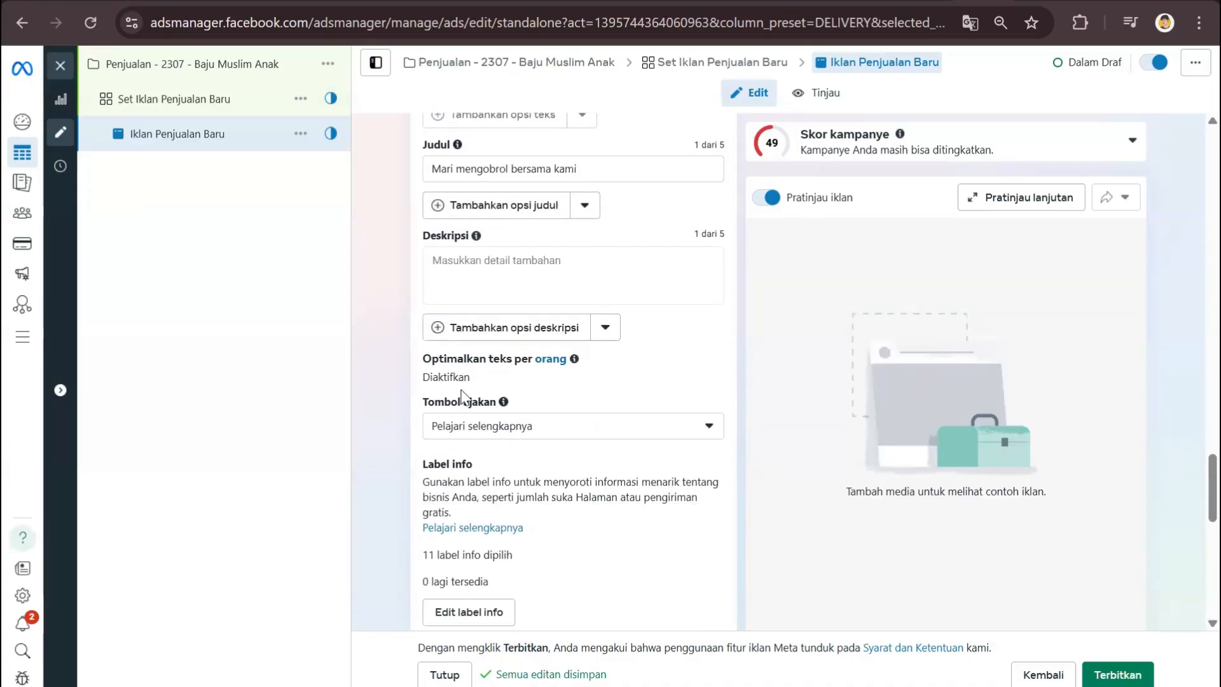
left_click(507, 432)
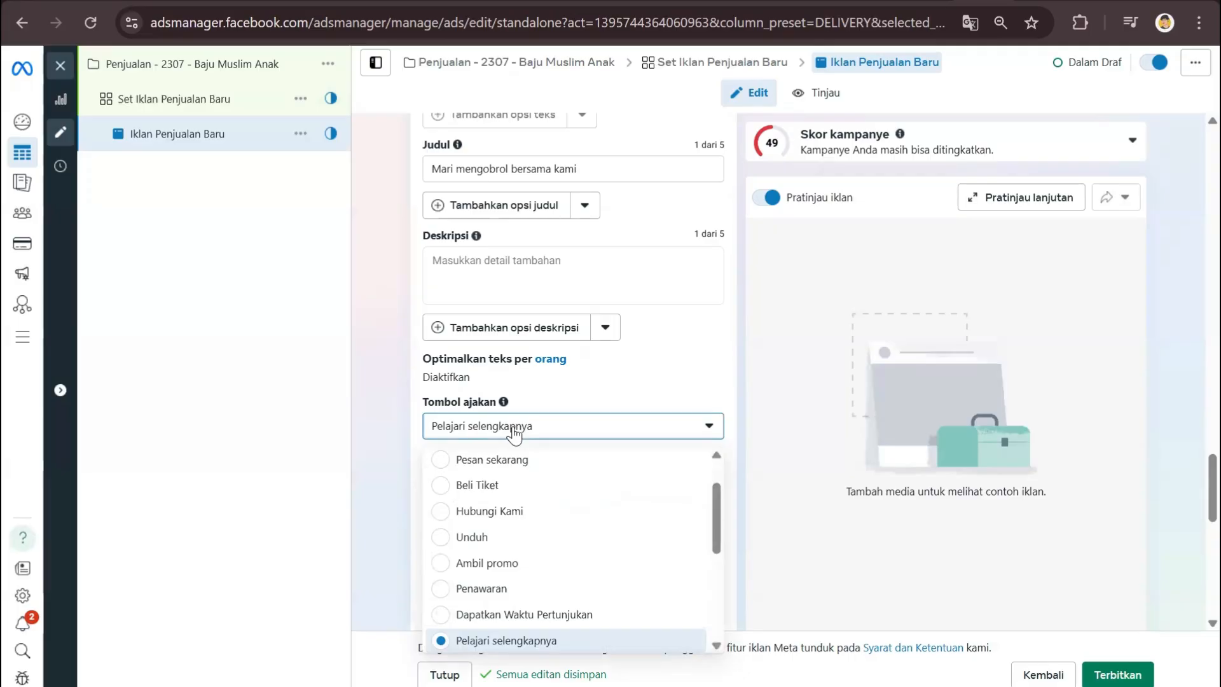
scroll(513, 502, "up", 2)
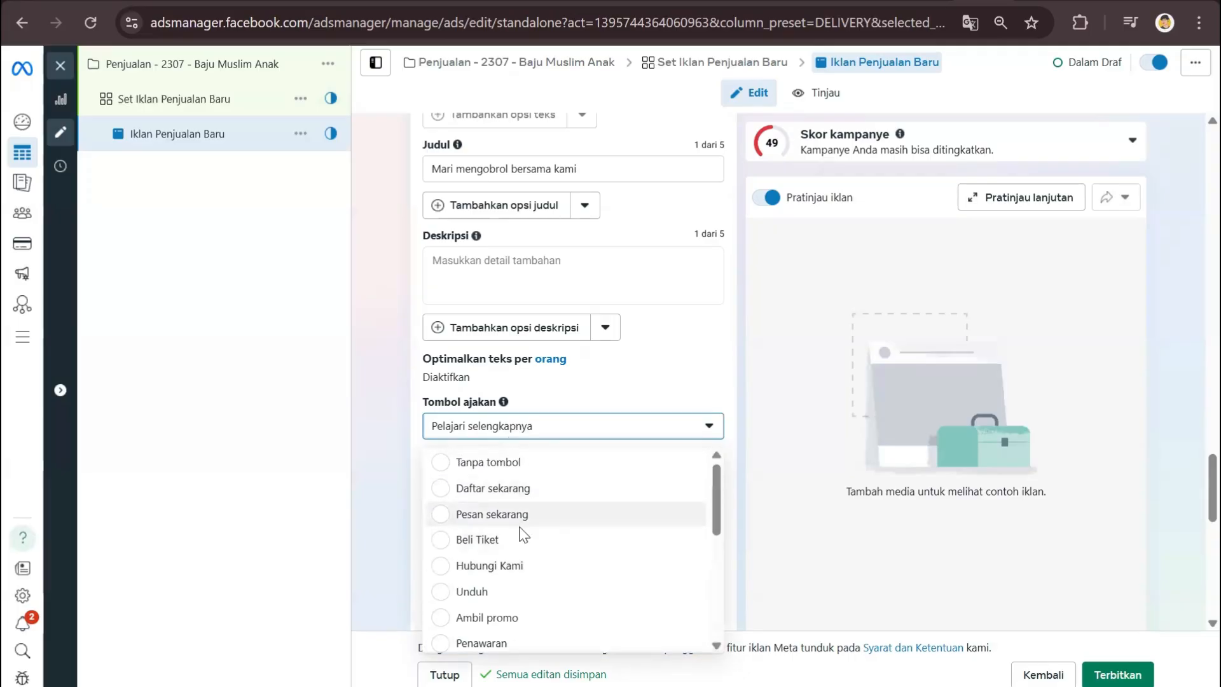
scroll(516, 516, "down", 2)
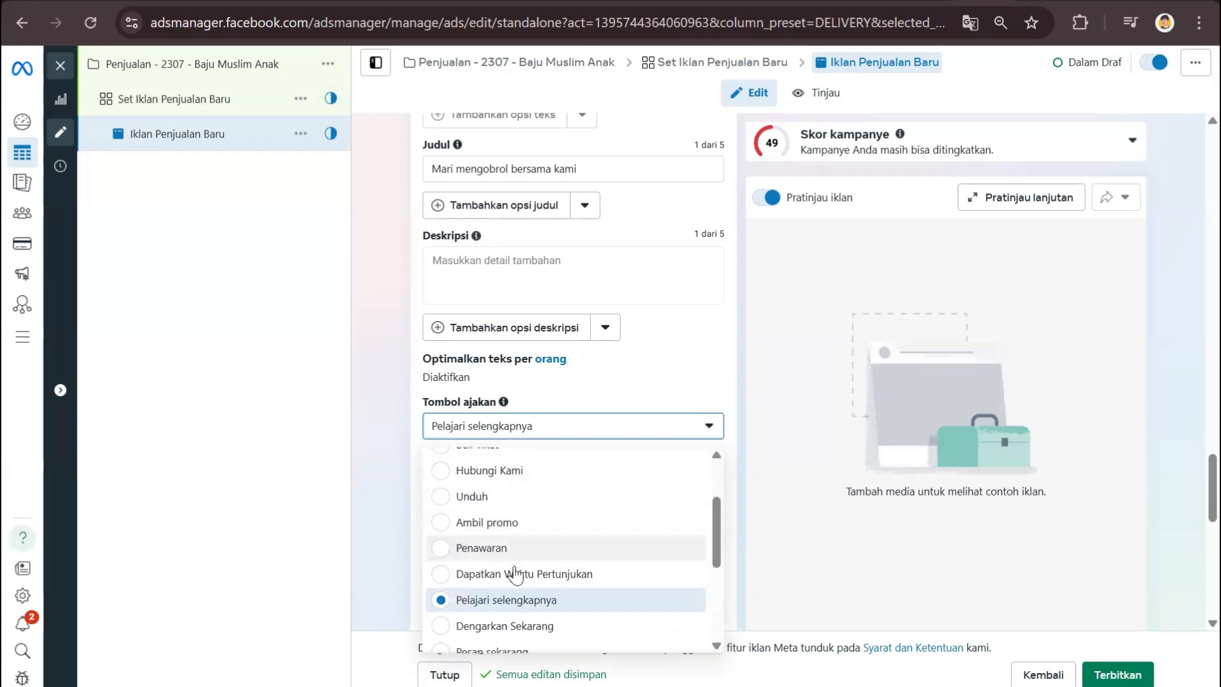
scroll(448, 582, "down", 2)
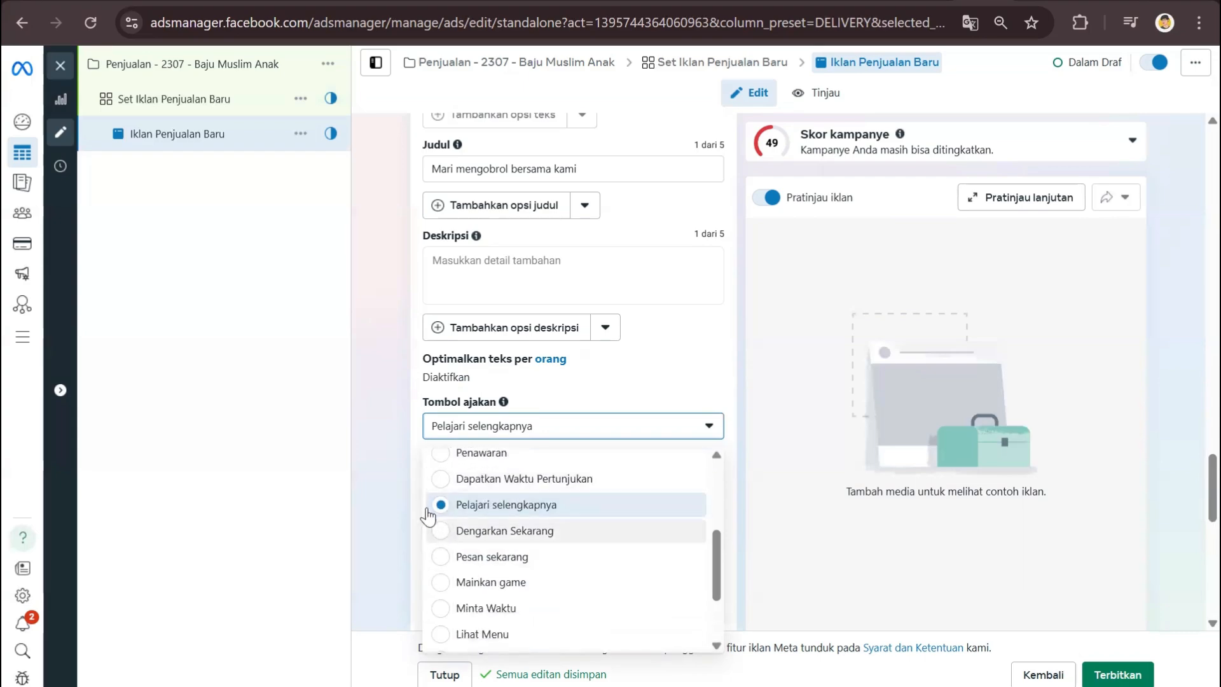
left_click(403, 408)
scroll(404, 408, "down", 10)
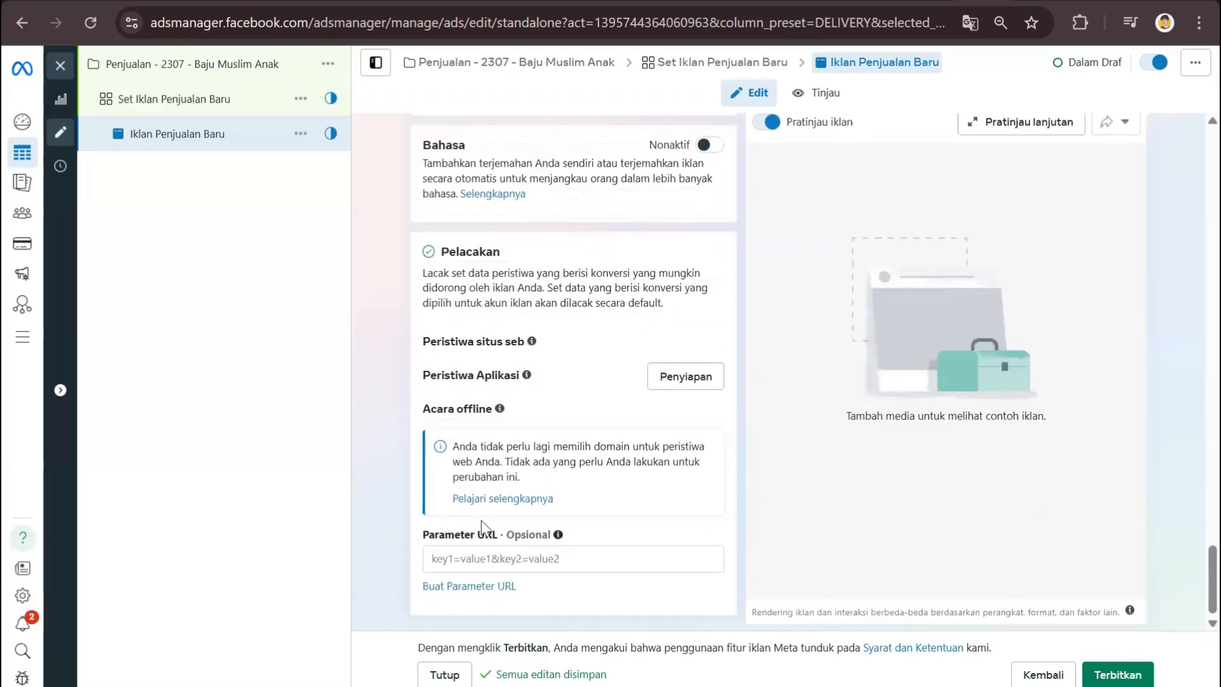
scroll(483, 523, "up", 10)
scroll(482, 523, "up", 10)
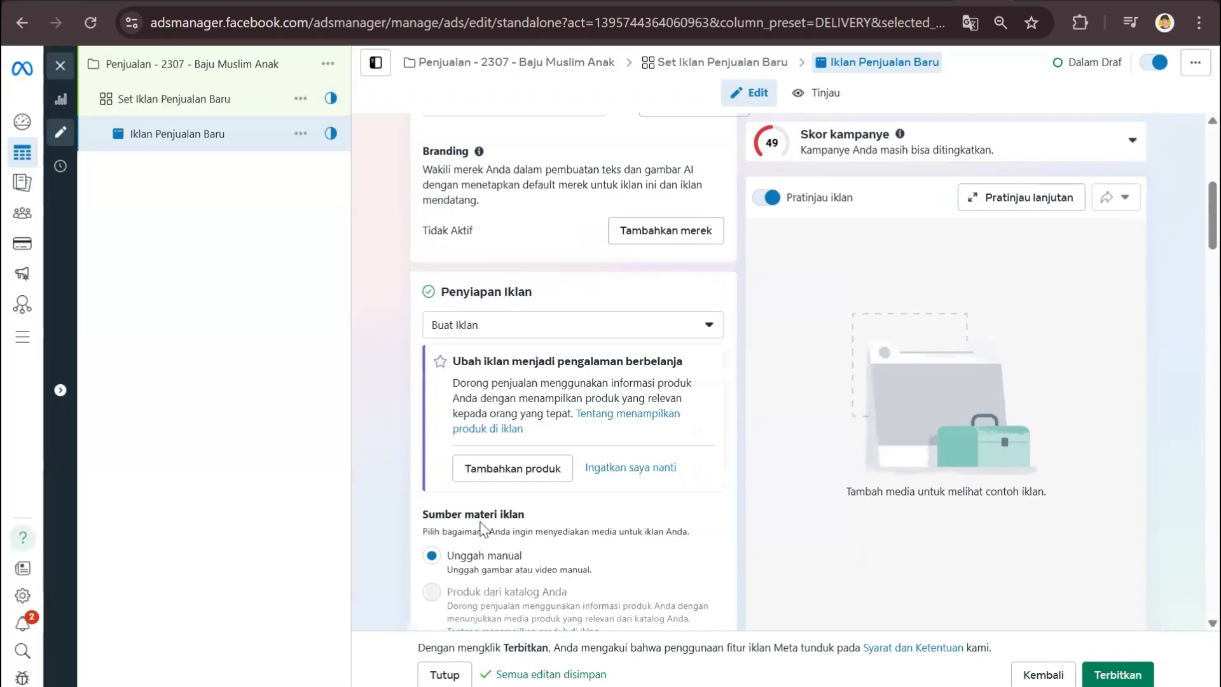
Step: Expand Skor kampanye and examine its recommendations on Advantage+ sales campaigns and creating additional ads
left_click(830, 145)
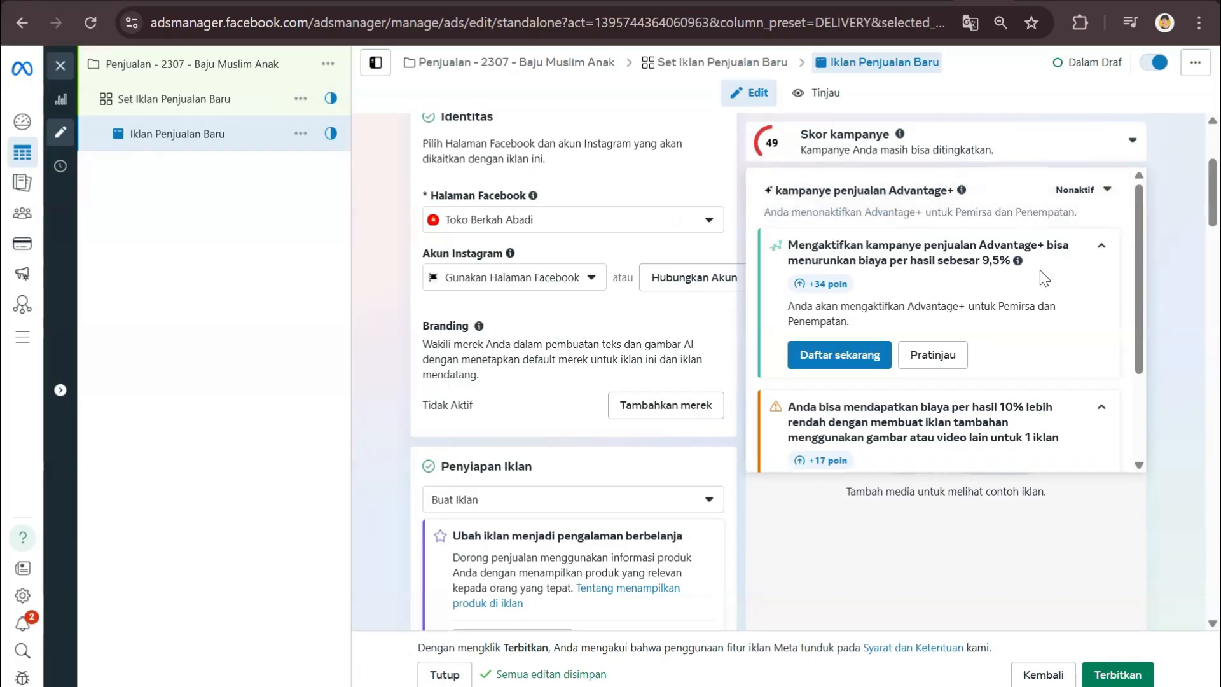
scroll(1018, 274, "down", 2)
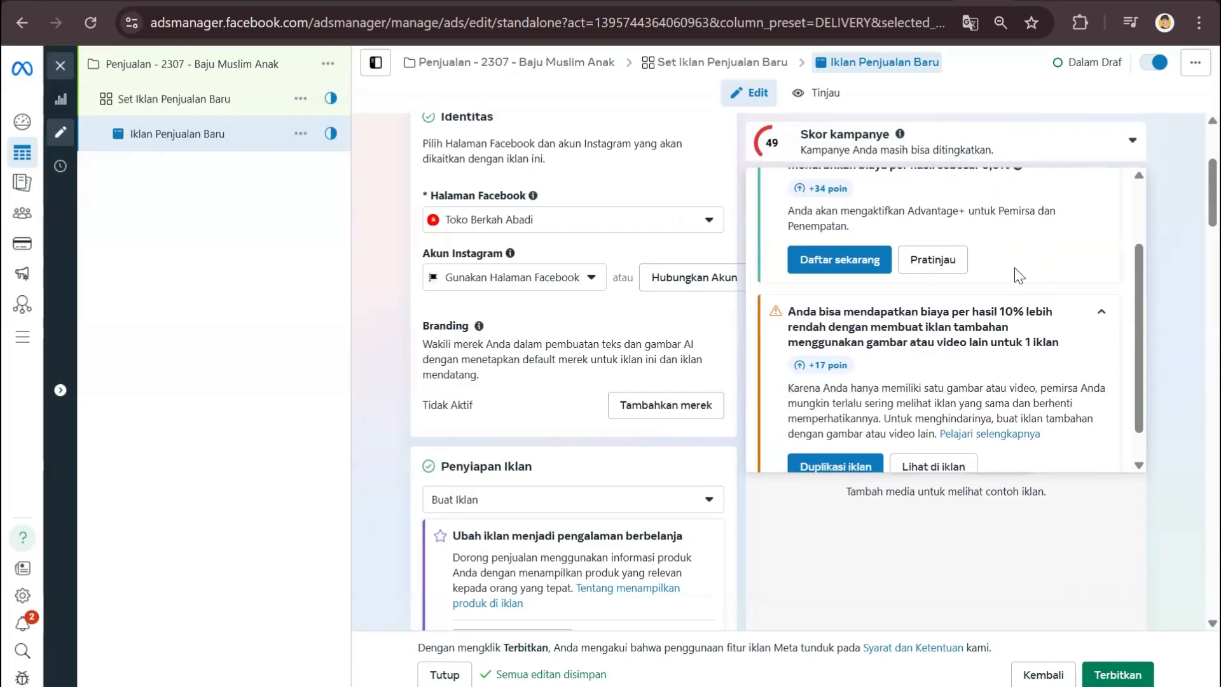
scroll(1018, 270, "up", 2)
scroll(1024, 308, "down", 2)
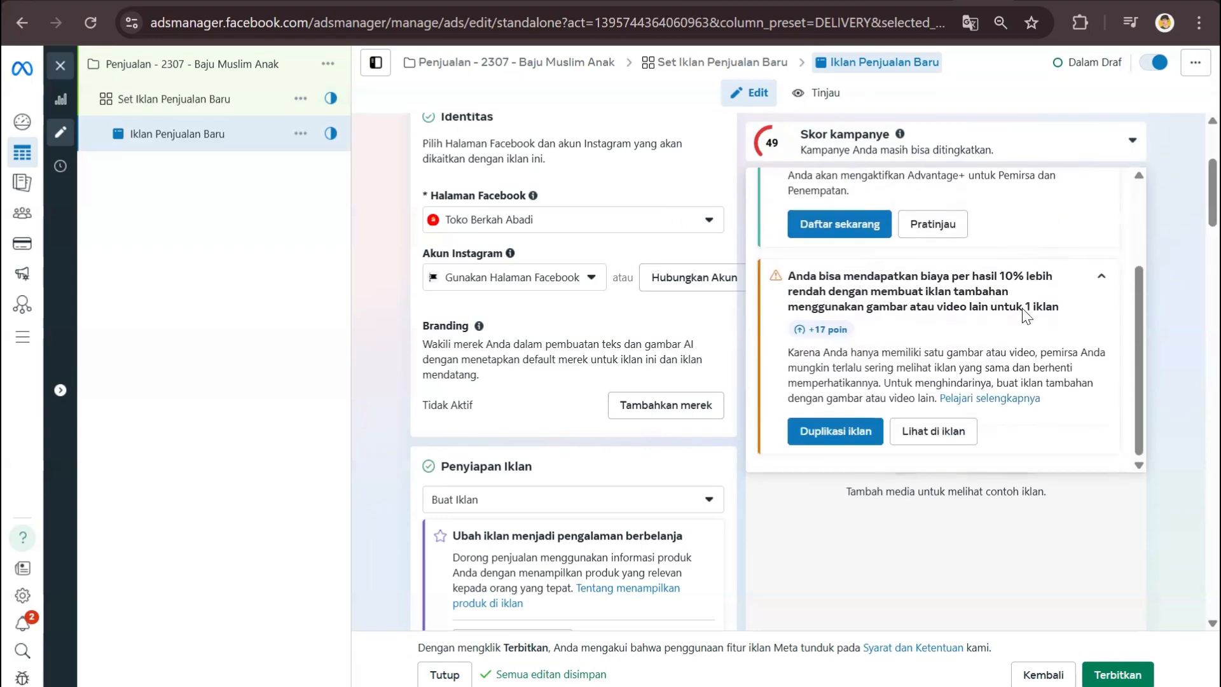
scroll(1023, 324, "up", 2)
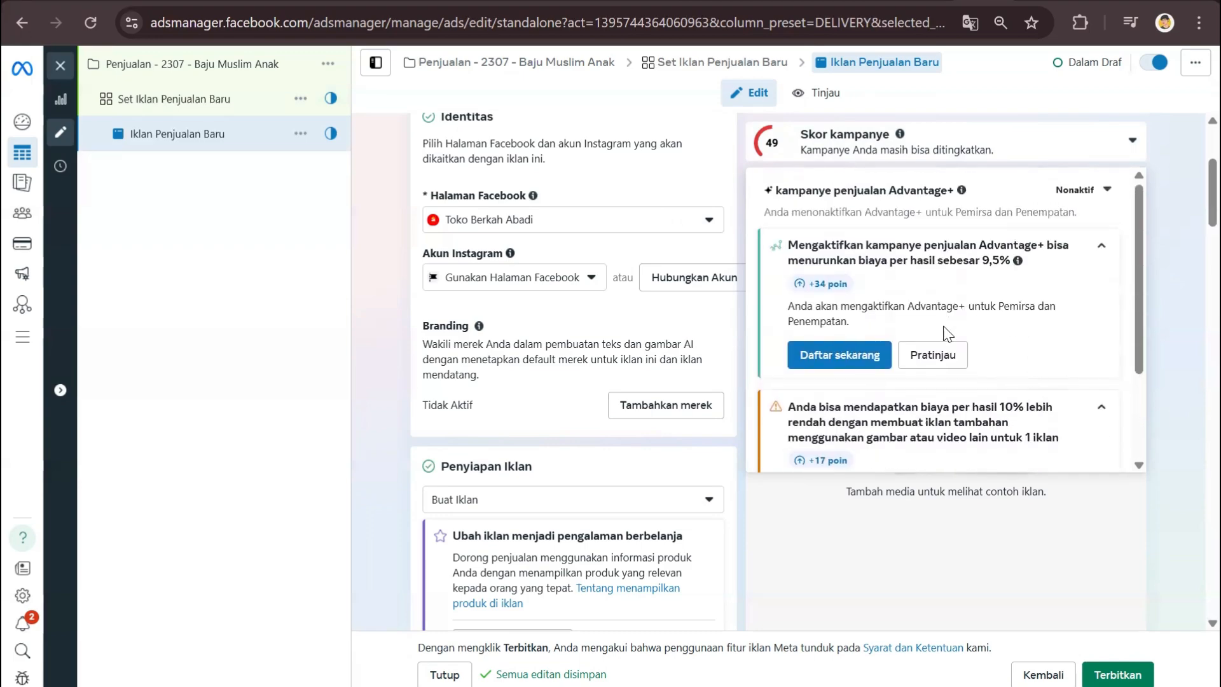
scroll(948, 334, "down", 2)
scroll(889, 346, "up", 4)
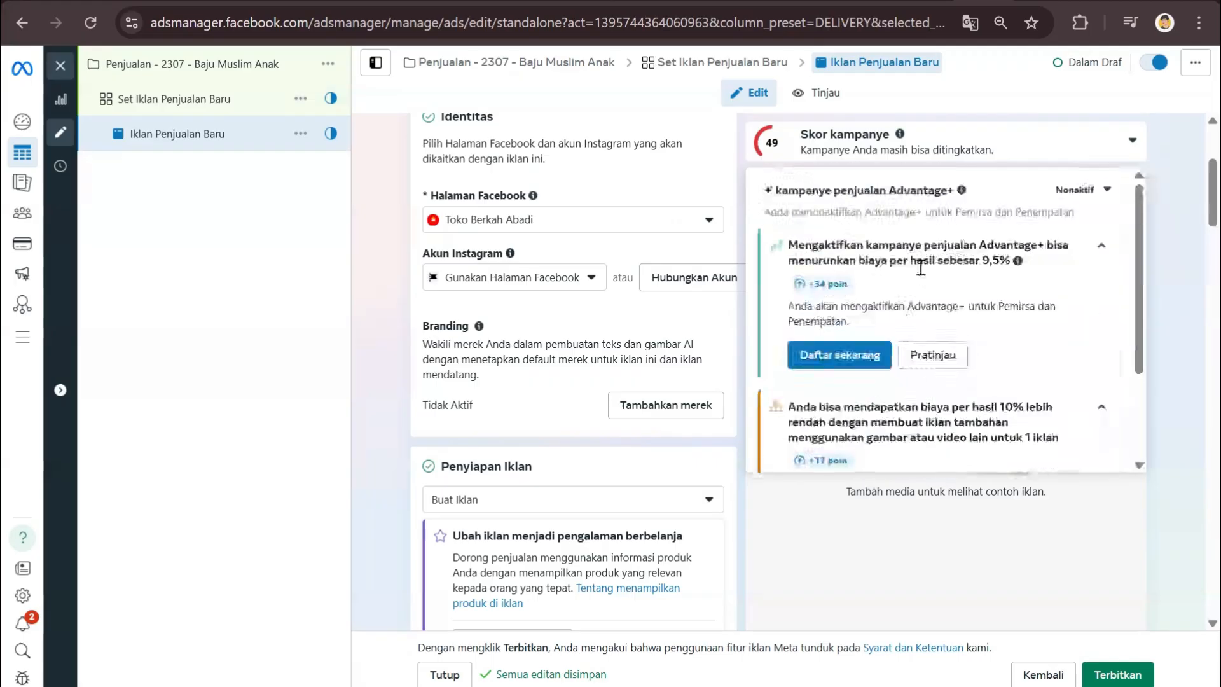